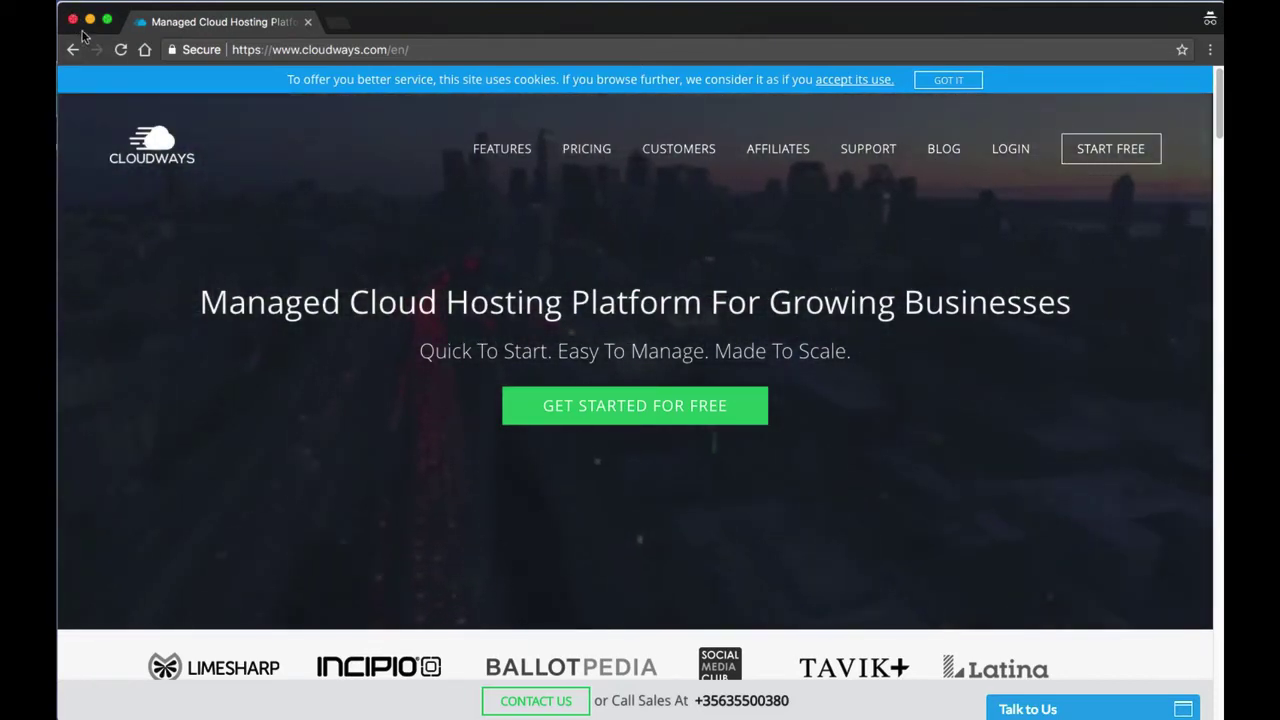
# Start a new server with WordPress 4.8.3 and WooCommerce 3.2.2 as the application.
pyautogui.click(73, 21)
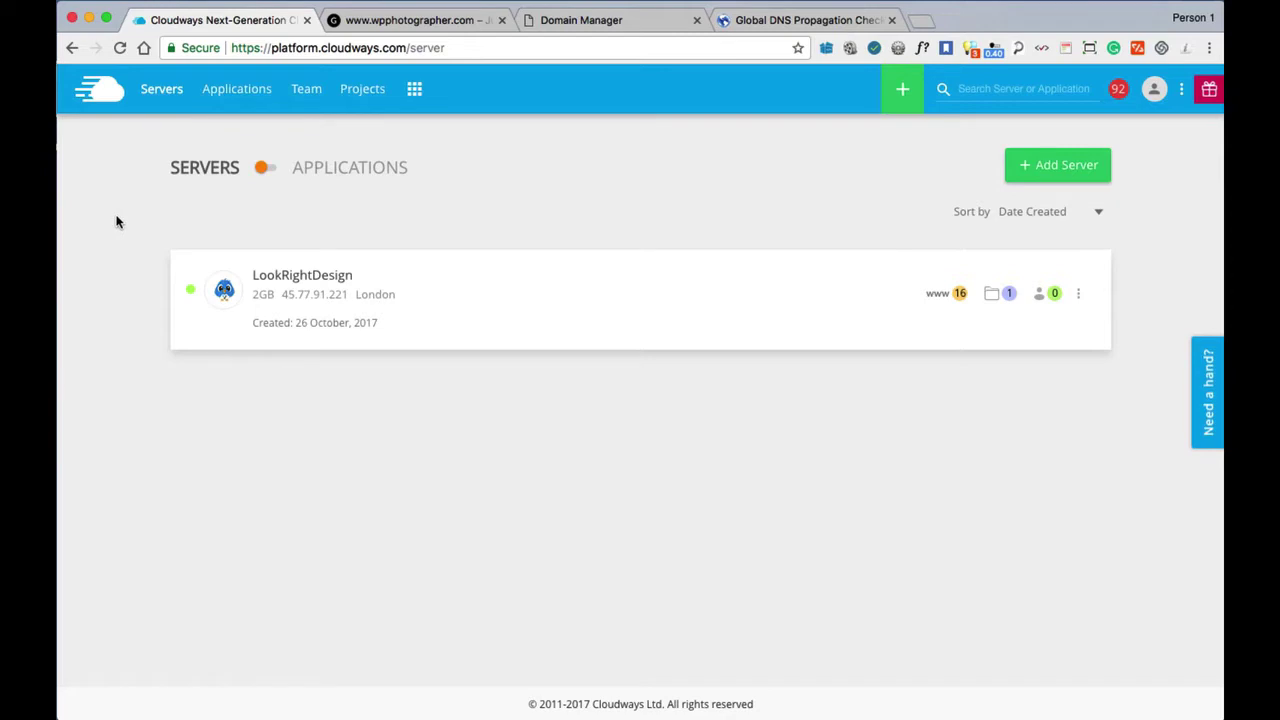
pyautogui.click(1054, 177)
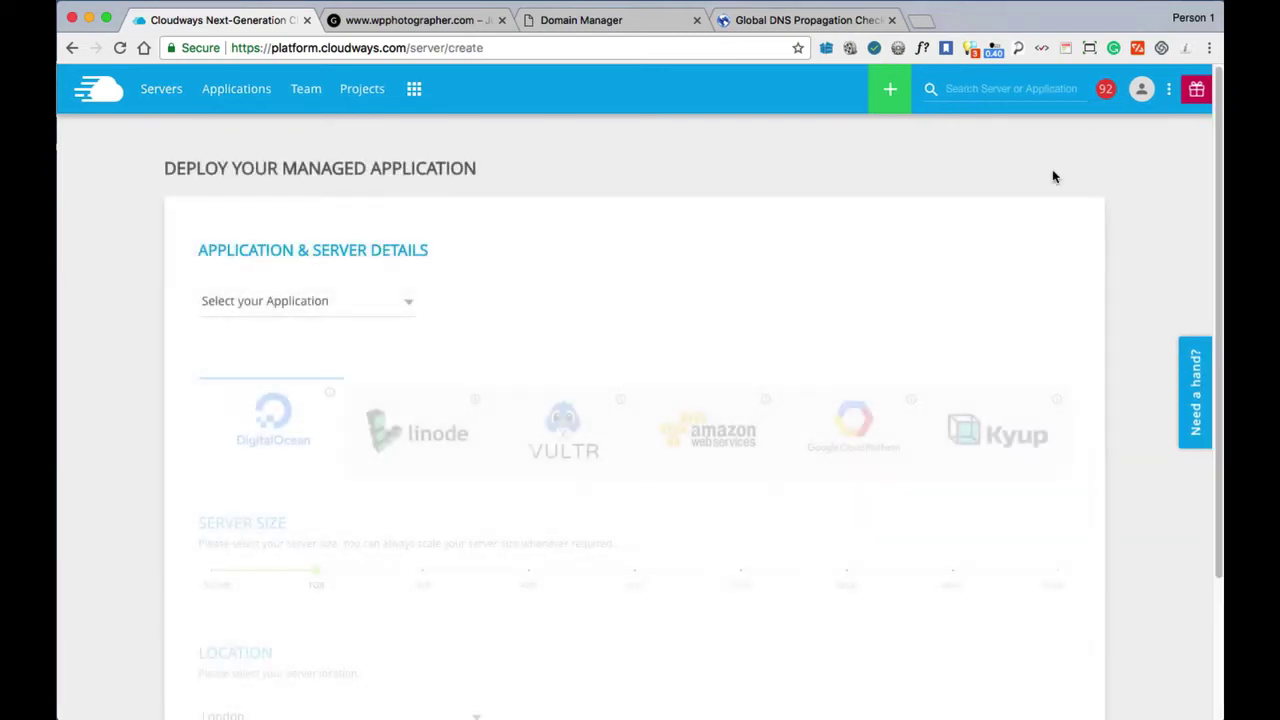
pyautogui.click(275, 304)
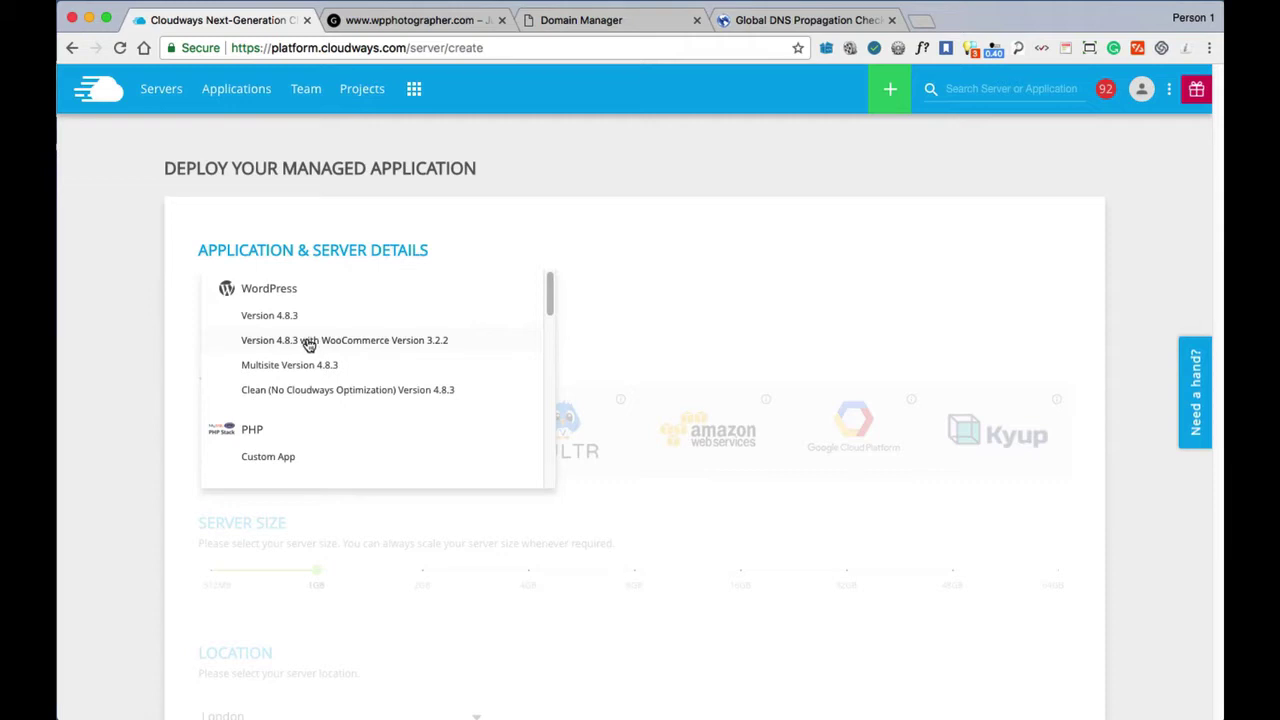
pyautogui.click(310, 344)
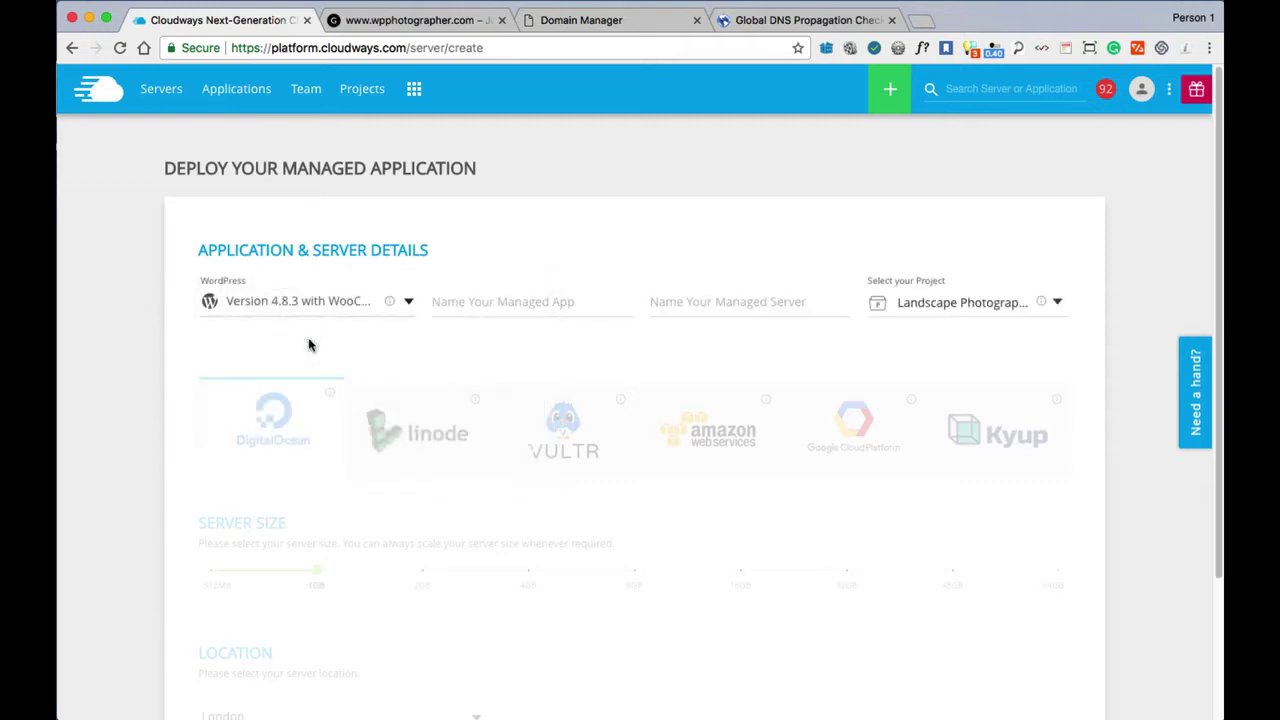
# Name the managed app 'WordPress Testing Demo' and the managed server 'Testing demo'.
pyautogui.click(469, 298)
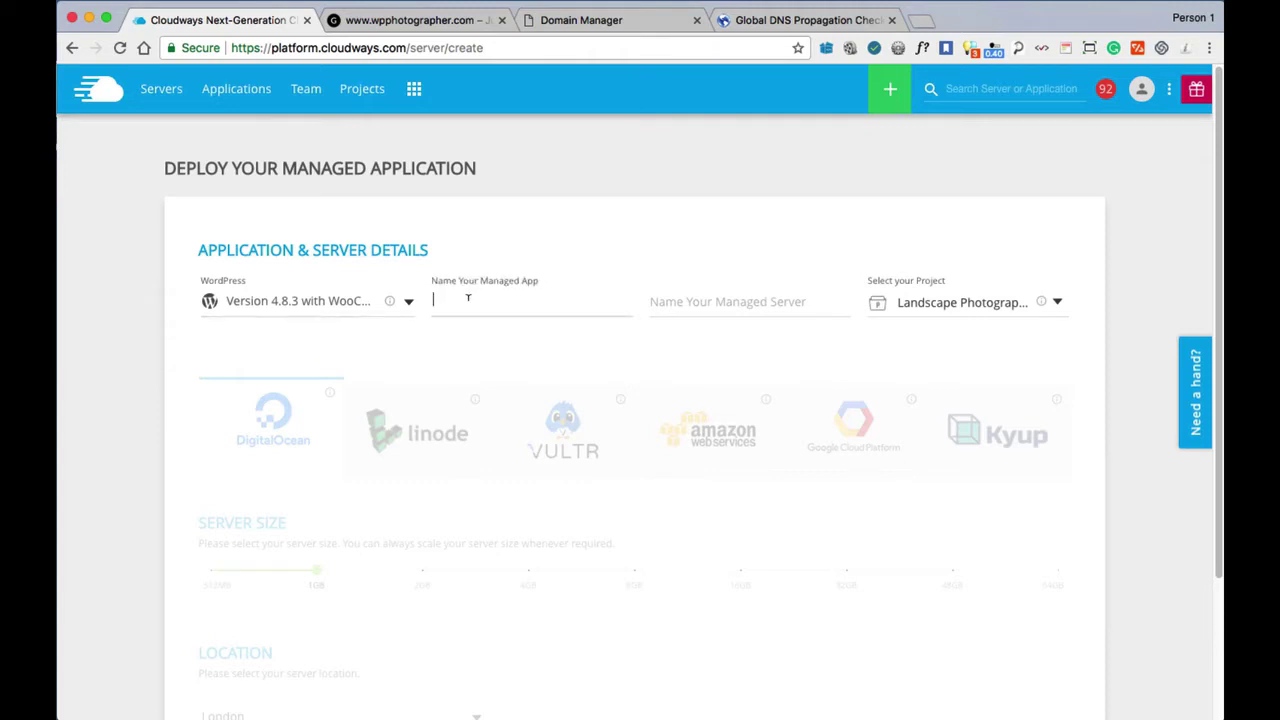
pyautogui.write('WordPress Testing Demo')
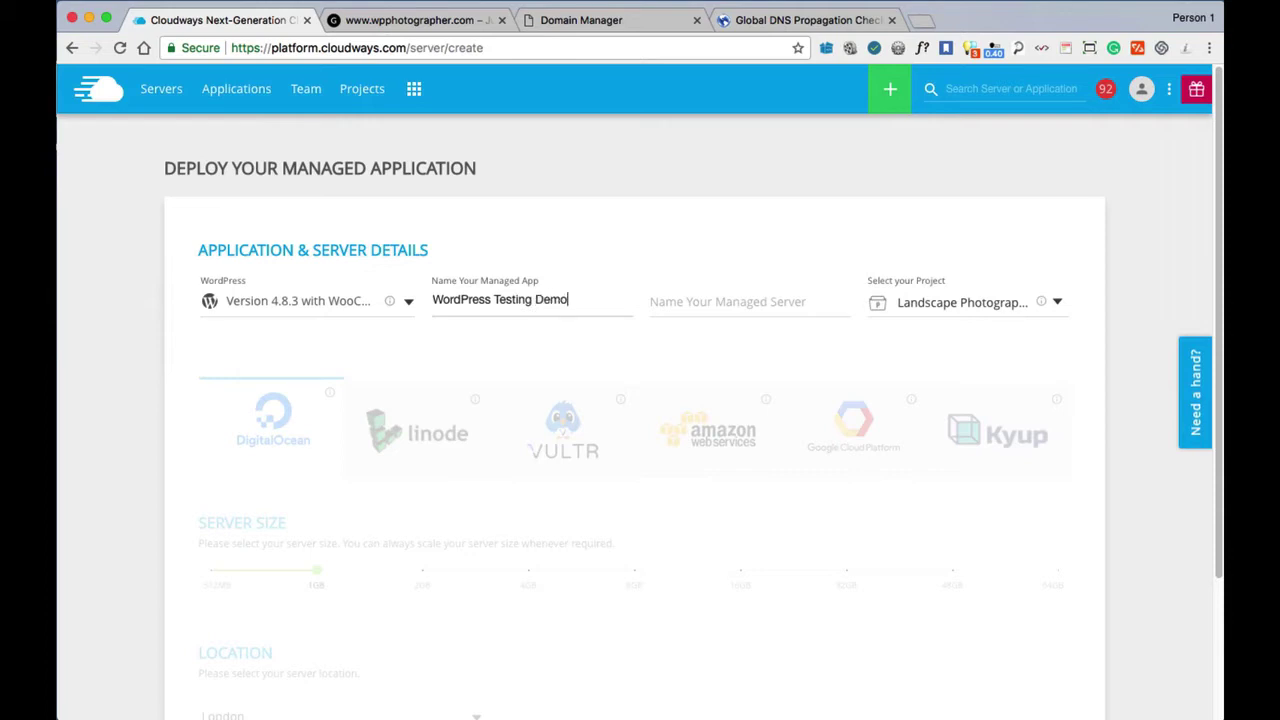
pyautogui.click(699, 300)
pyautogui.write('Testing demo')
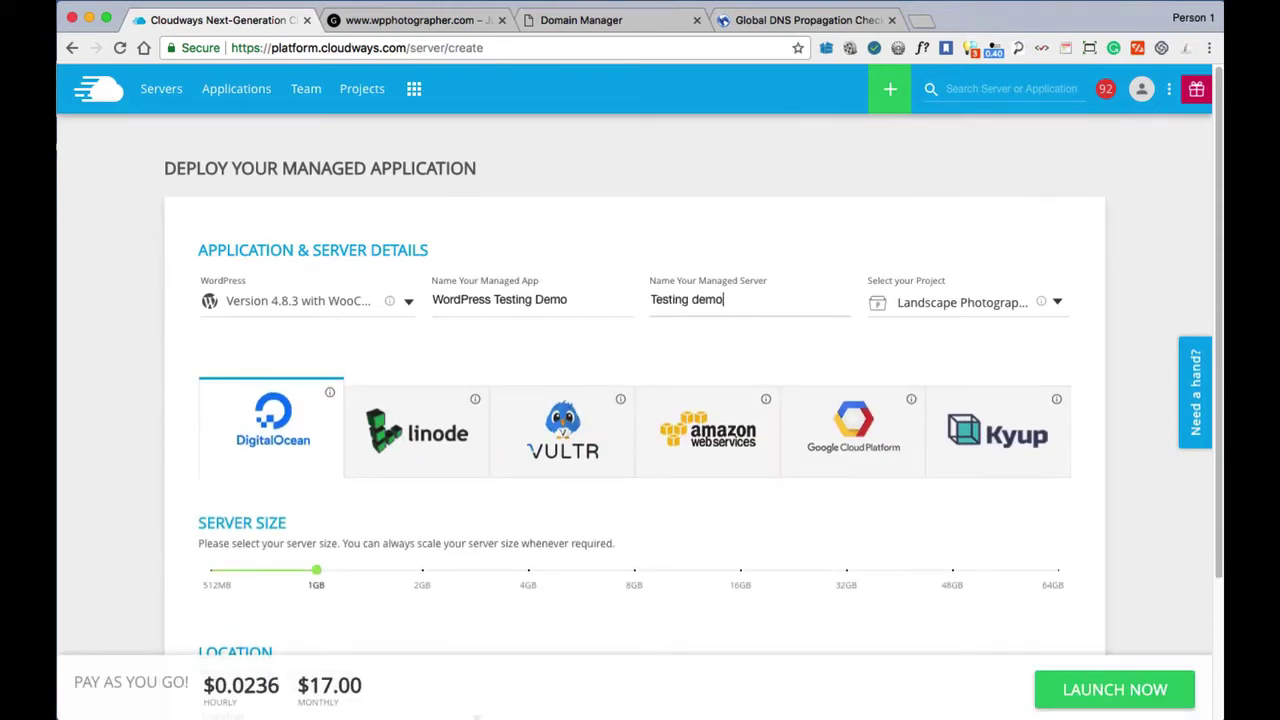
pyautogui.click(932, 306)
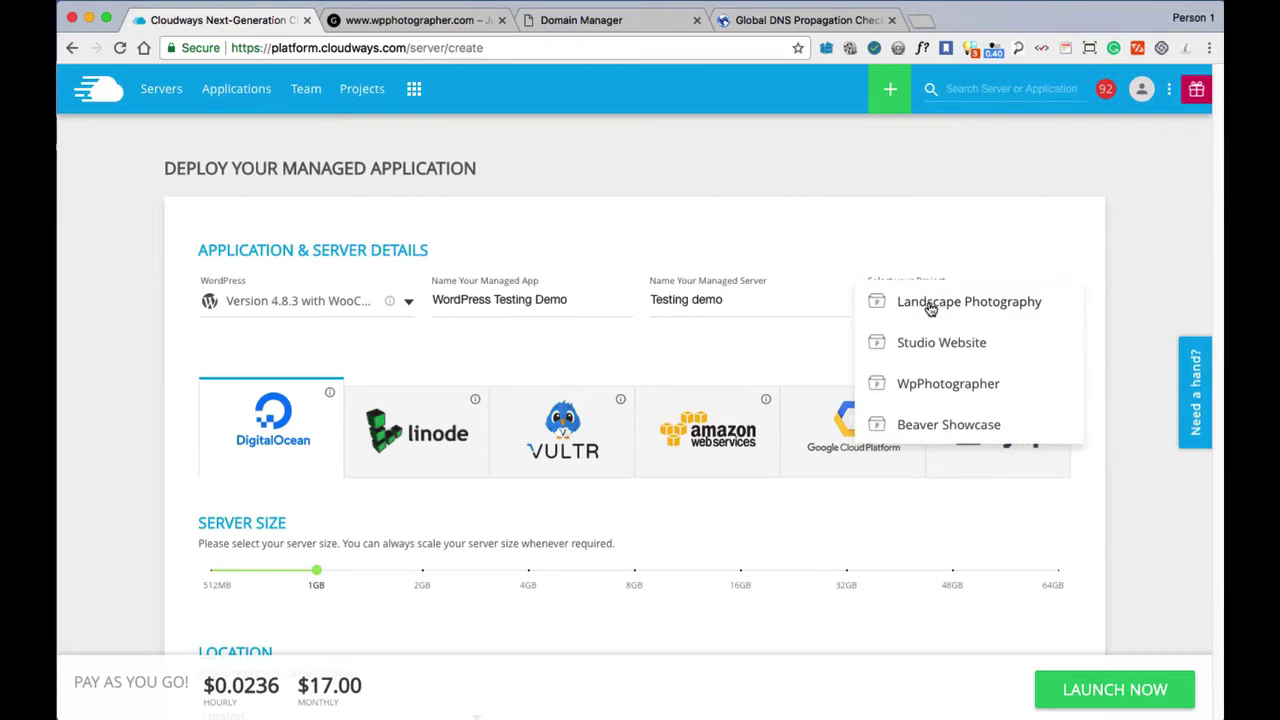
# Assign the app to the WpPhotographer project and review the DigitalOcean server locations.
pyautogui.click(932, 388)
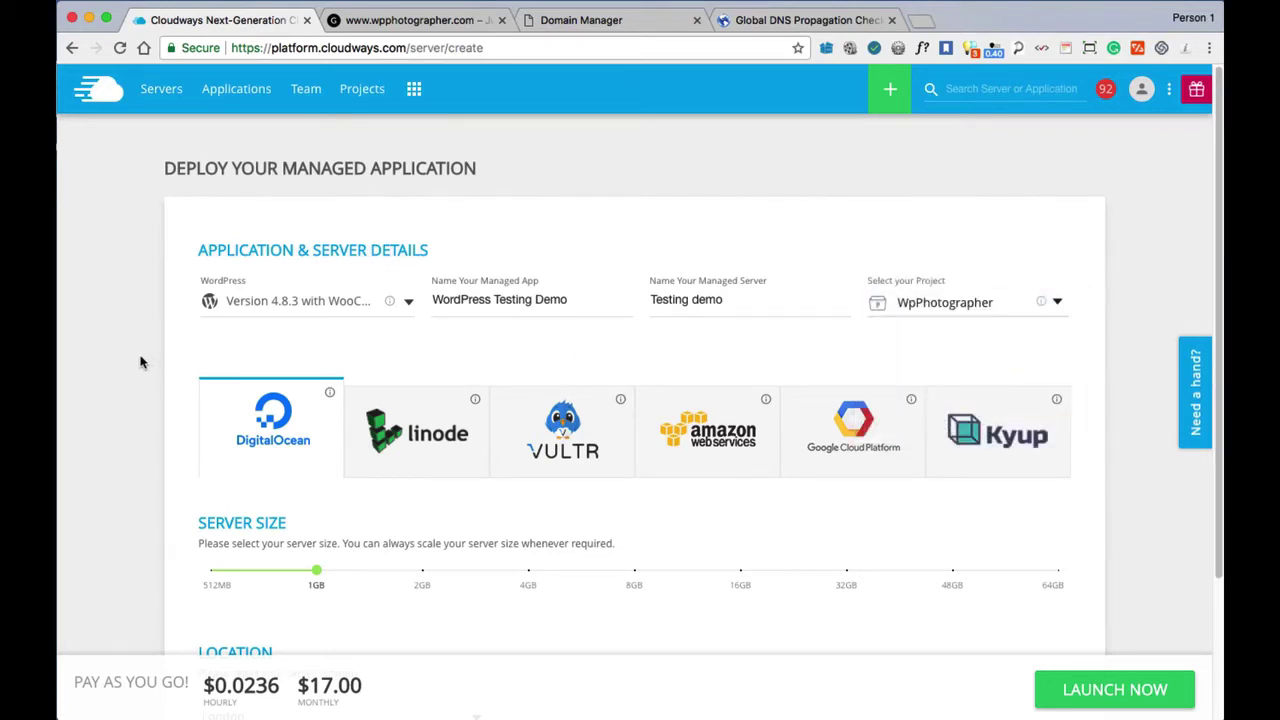
pyautogui.scroll(-2, 115, 375)
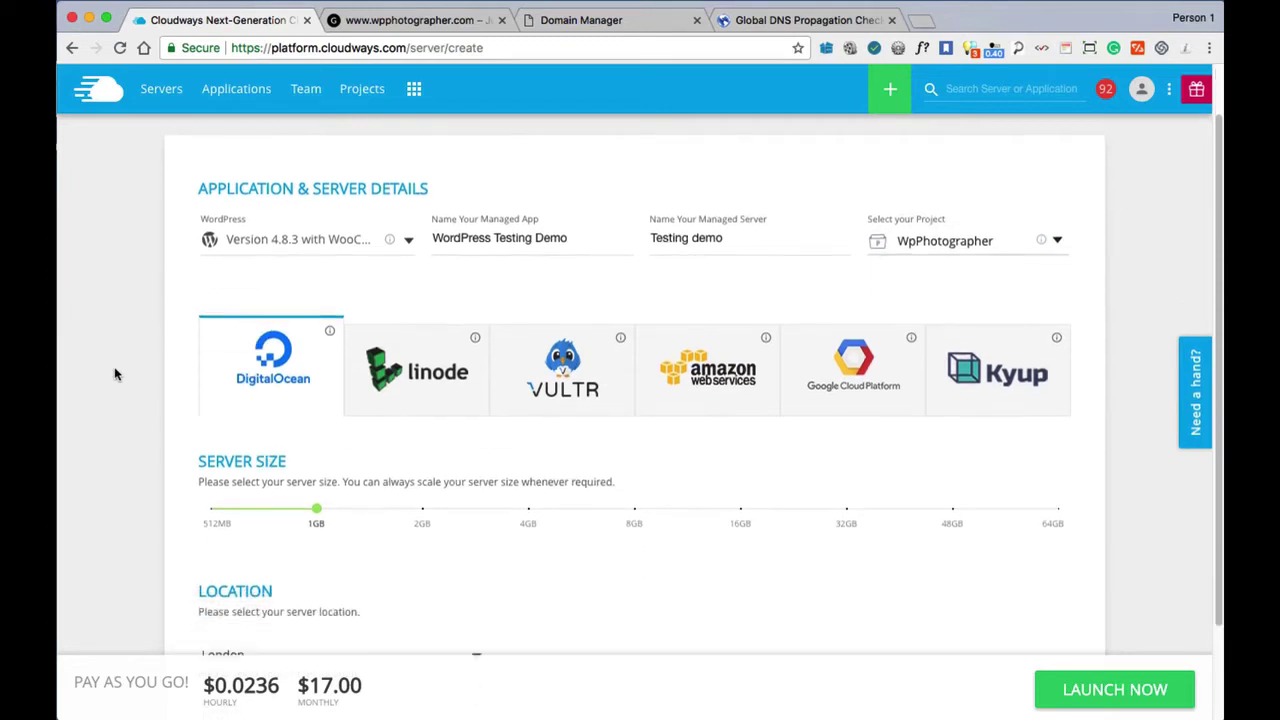
pyautogui.scroll(-3, 115, 375)
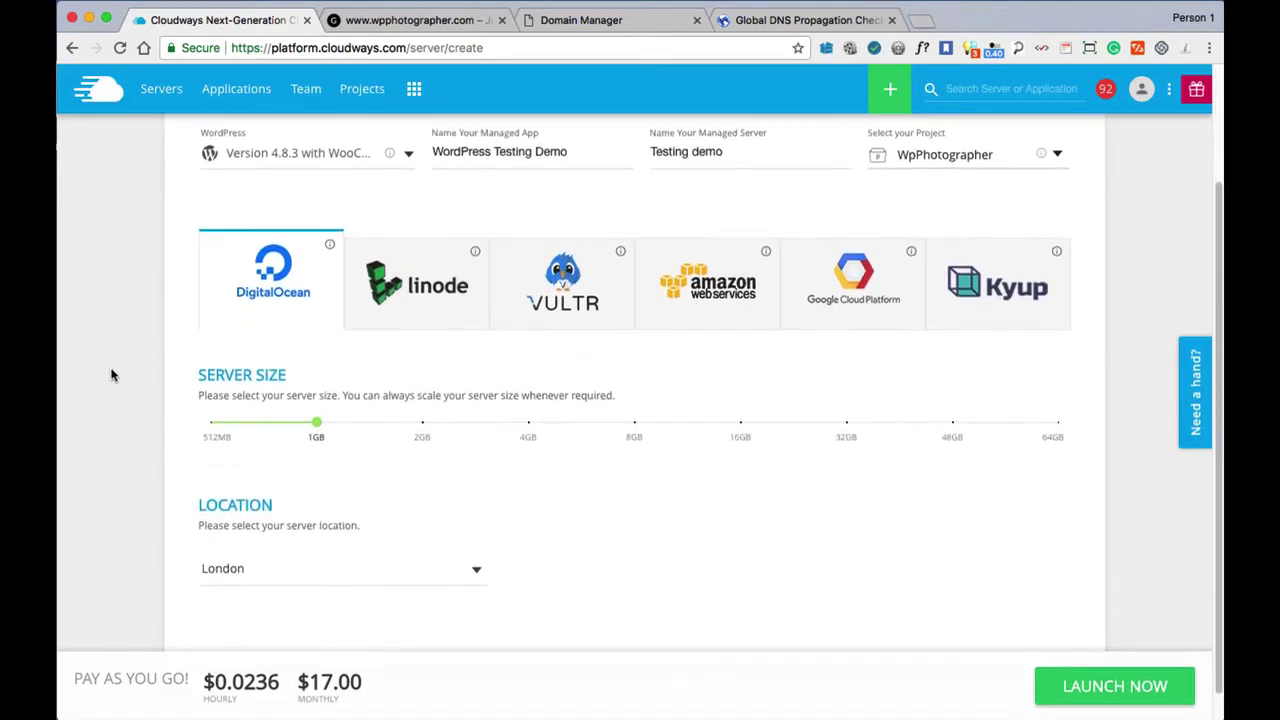
pyautogui.click(321, 577)
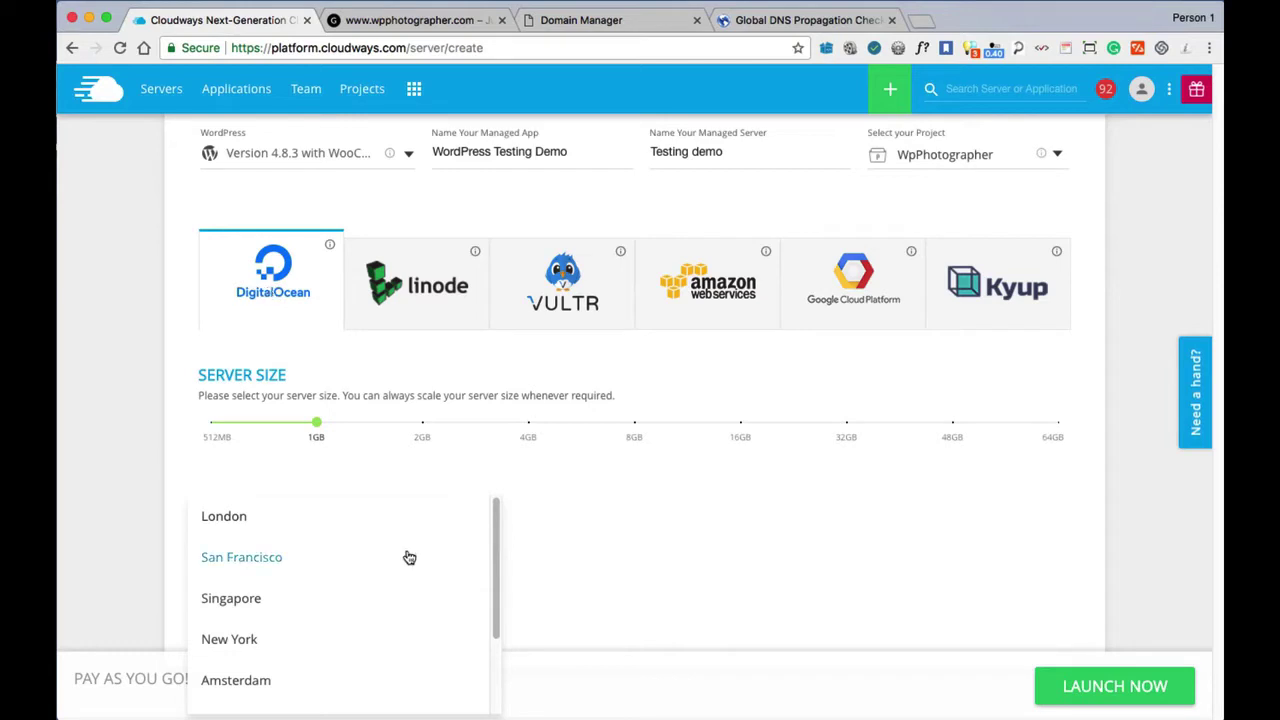
pyautogui.scroll(-1, 381, 589)
pyautogui.scroll(-3, 381, 589)
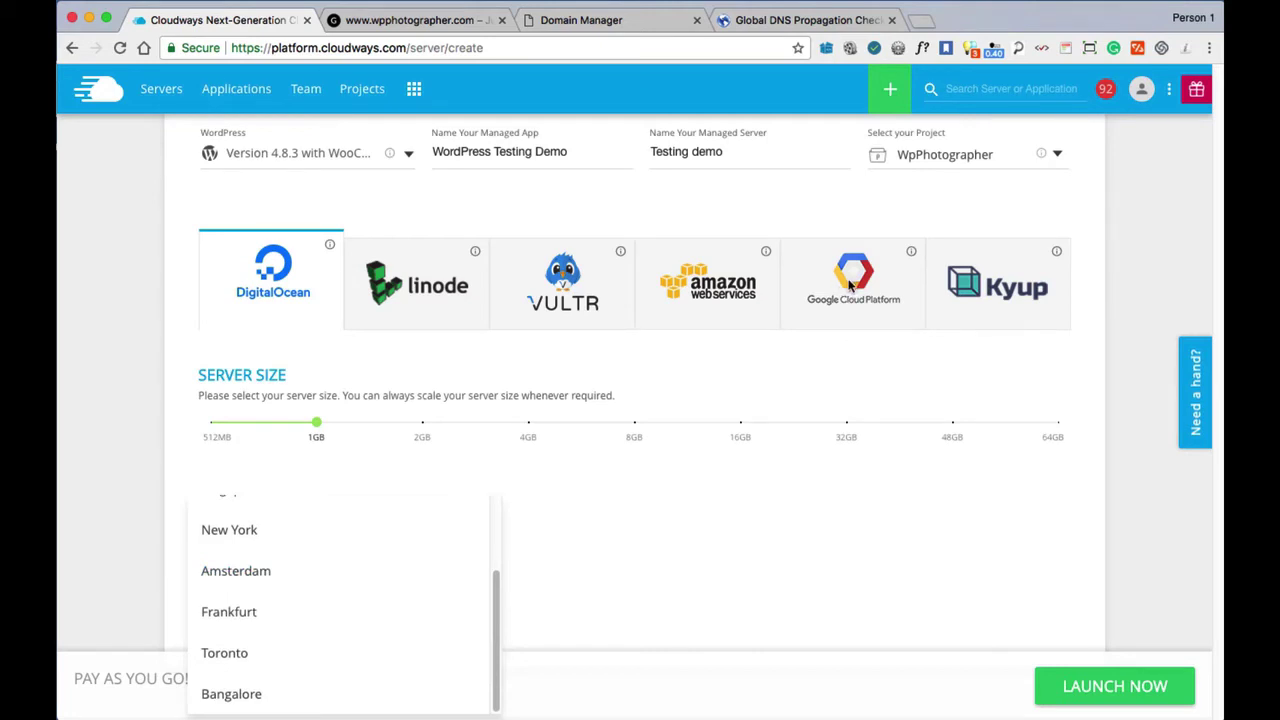
pyautogui.click(816, 194)
# Switch the provider to Google Cloud Platform, keeping the USA - Iowa region.
pyautogui.click(855, 287)
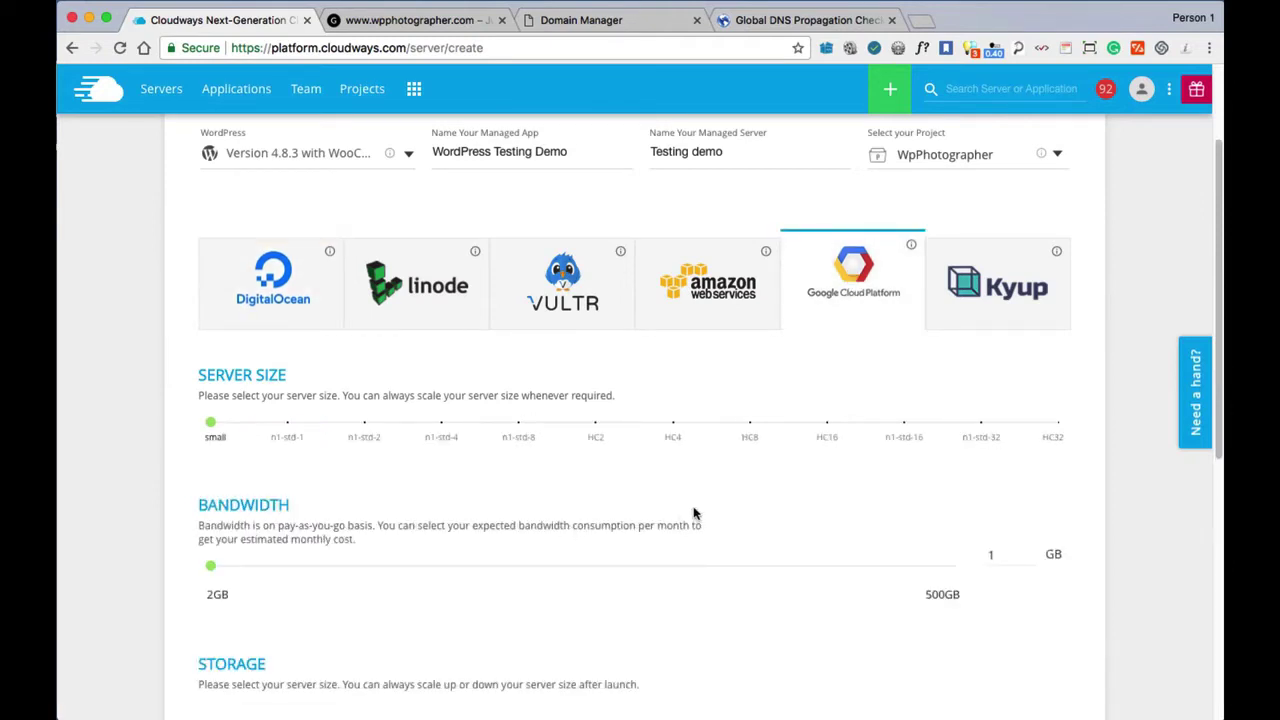
pyautogui.scroll(-10, 680, 510)
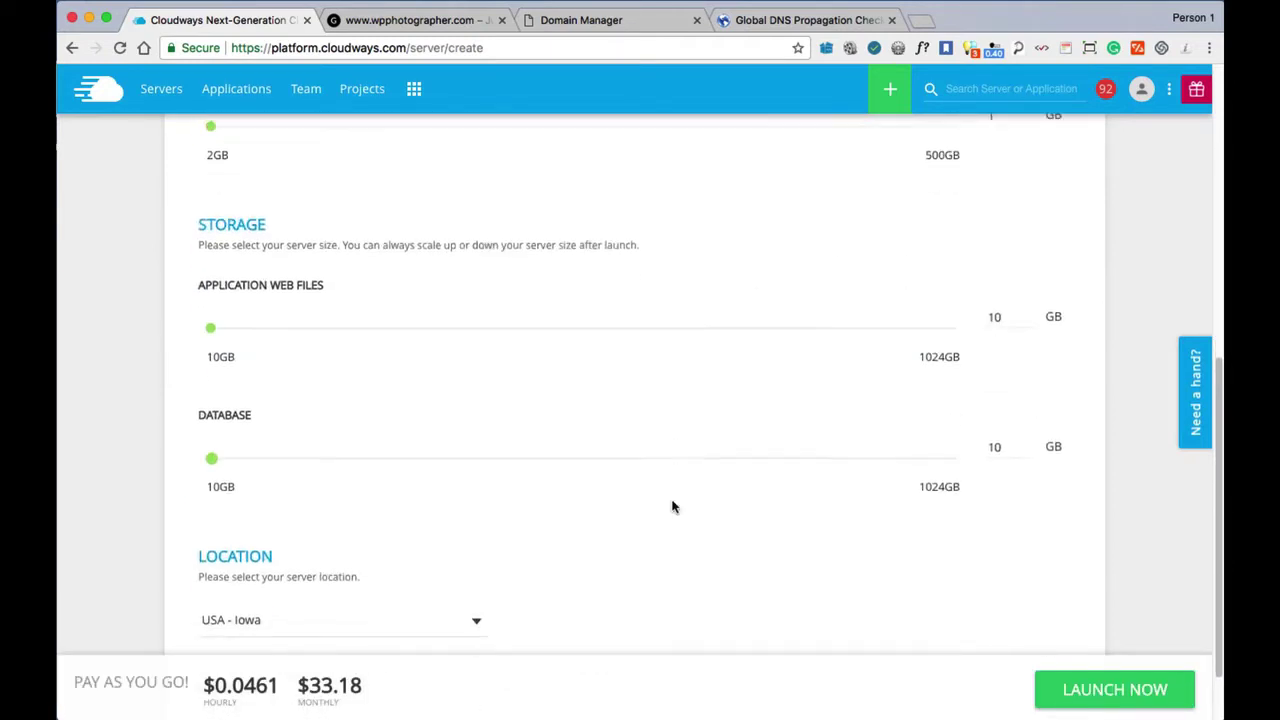
pyautogui.scroll(-2, 672, 507)
pyautogui.click(420, 540)
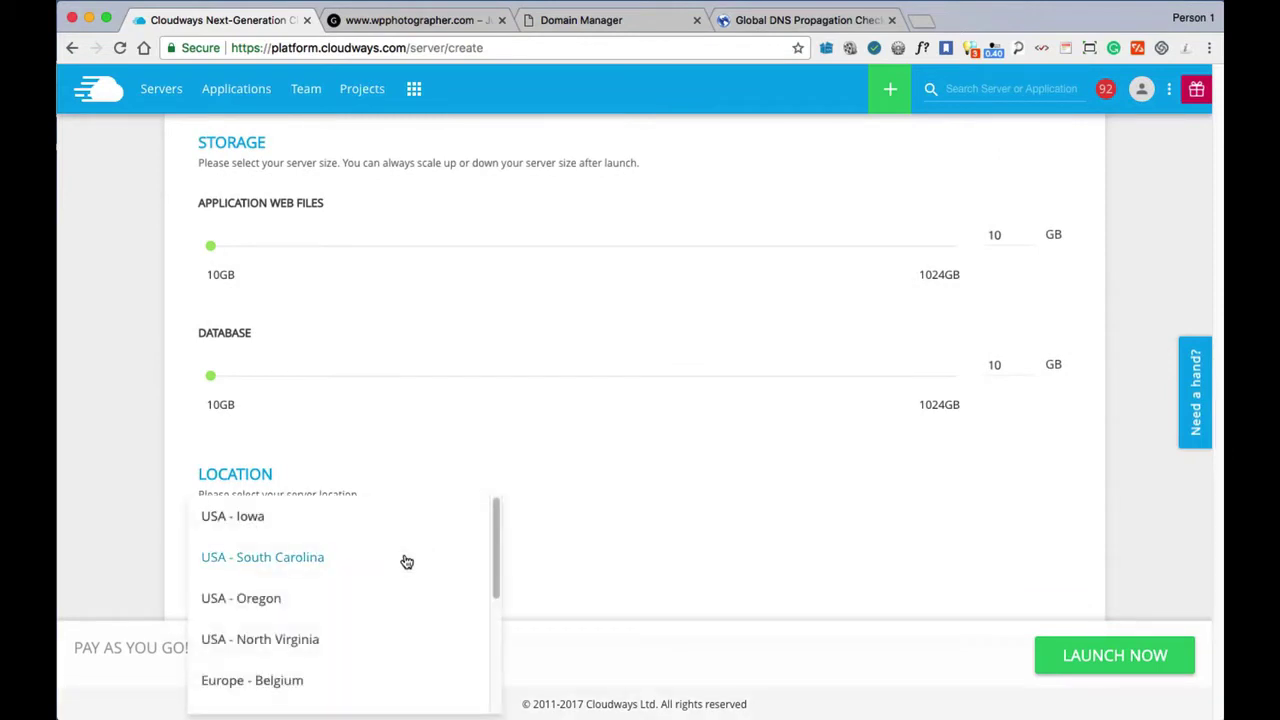
pyautogui.scroll(-1, 385, 605)
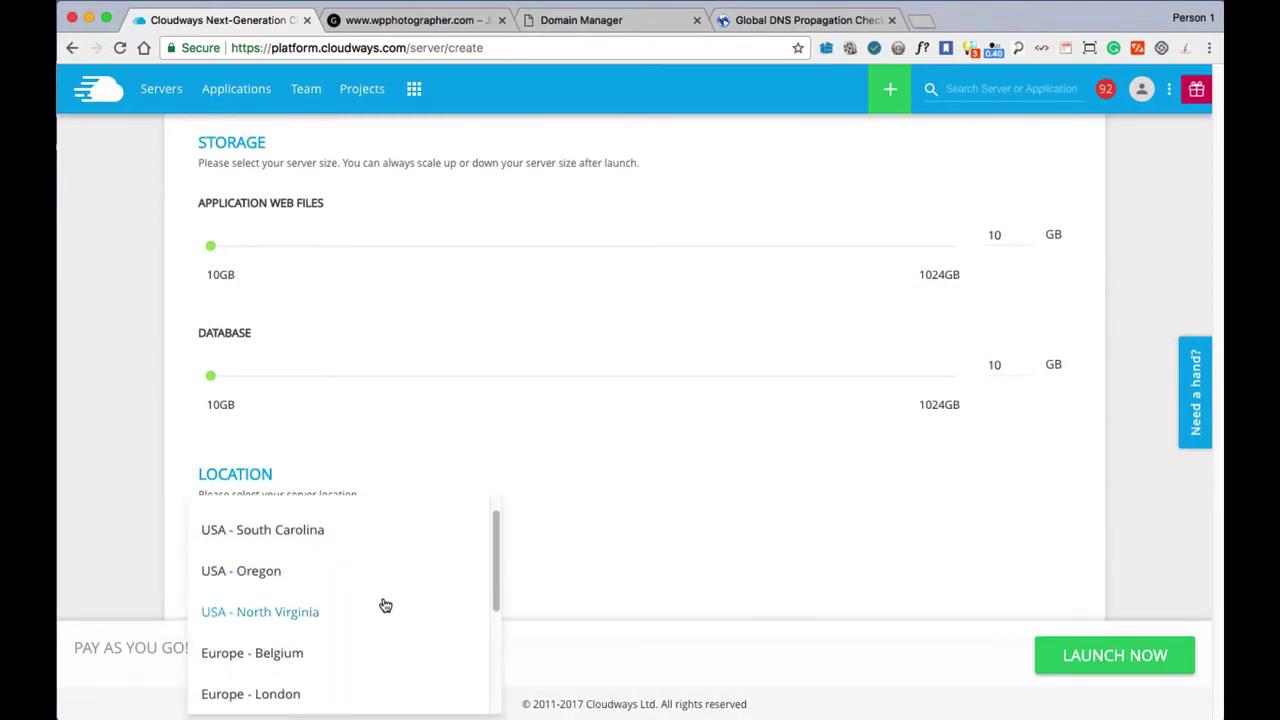
pyautogui.scroll(-5, 385, 605)
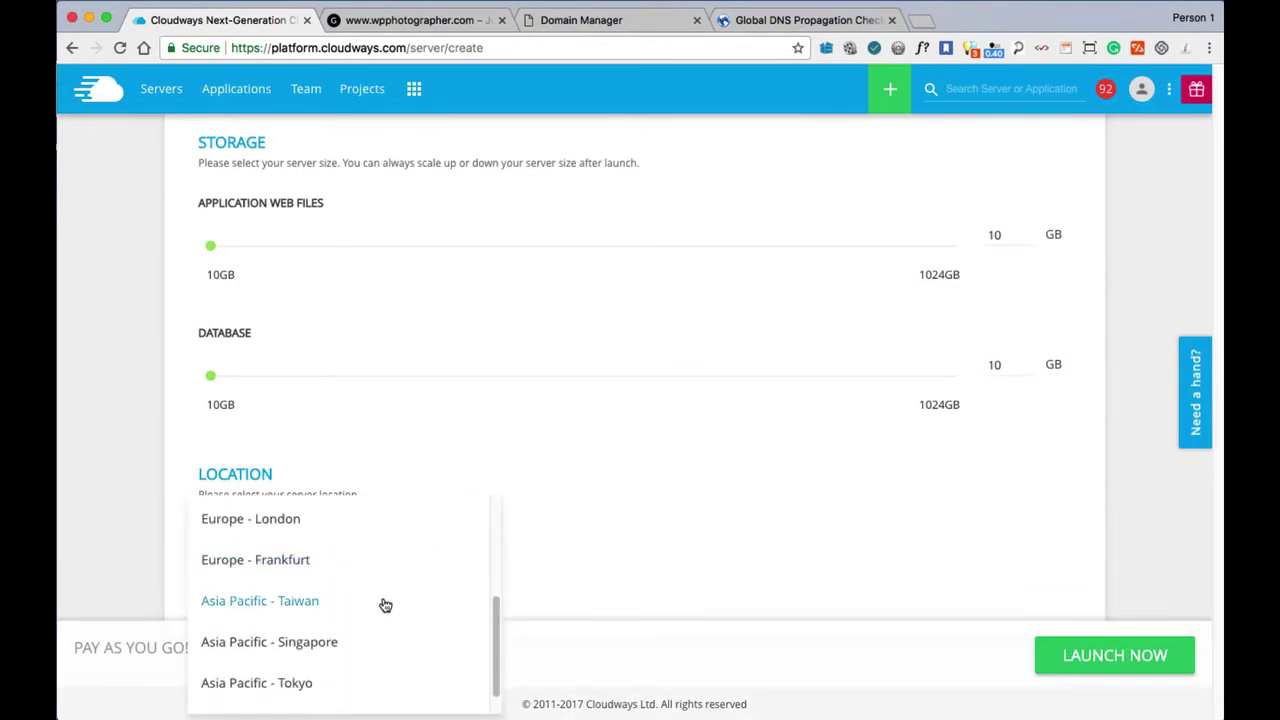
pyautogui.scroll(-1, 385, 605)
pyautogui.scroll(7, 385, 605)
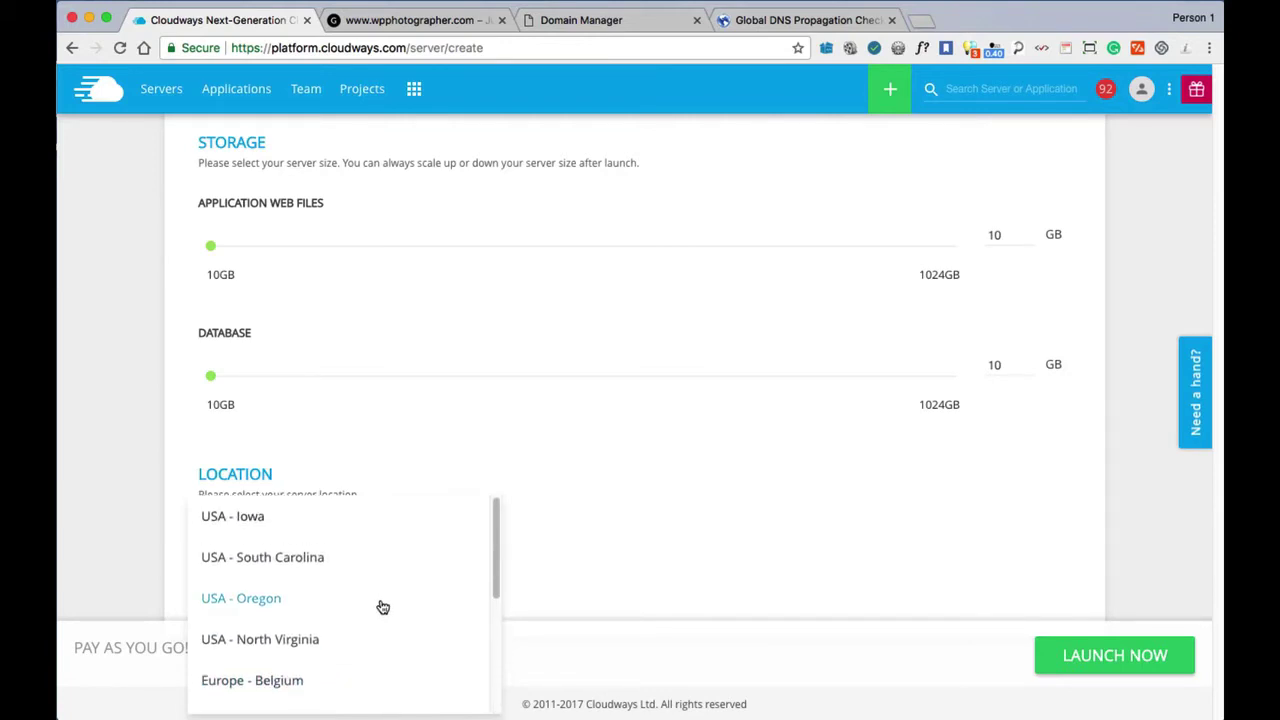
pyautogui.click(117, 415)
pyautogui.scroll(10, 118, 416)
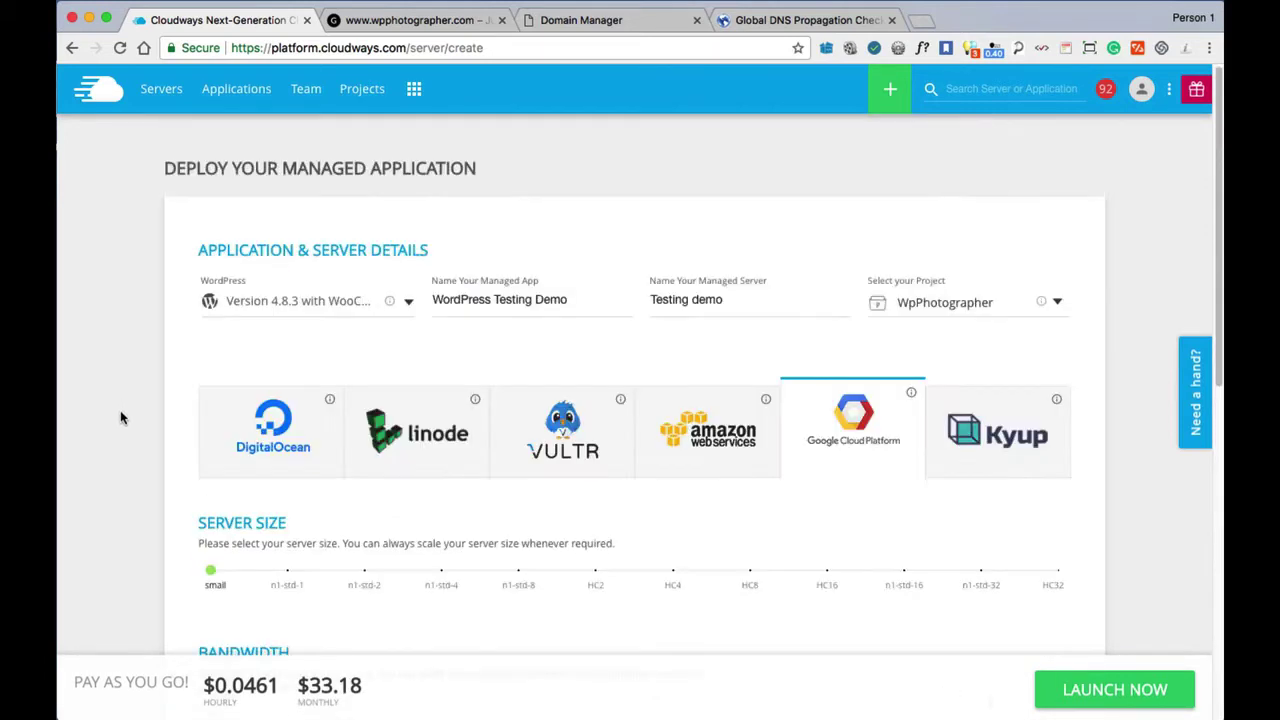
pyautogui.scroll(-2, 120, 418)
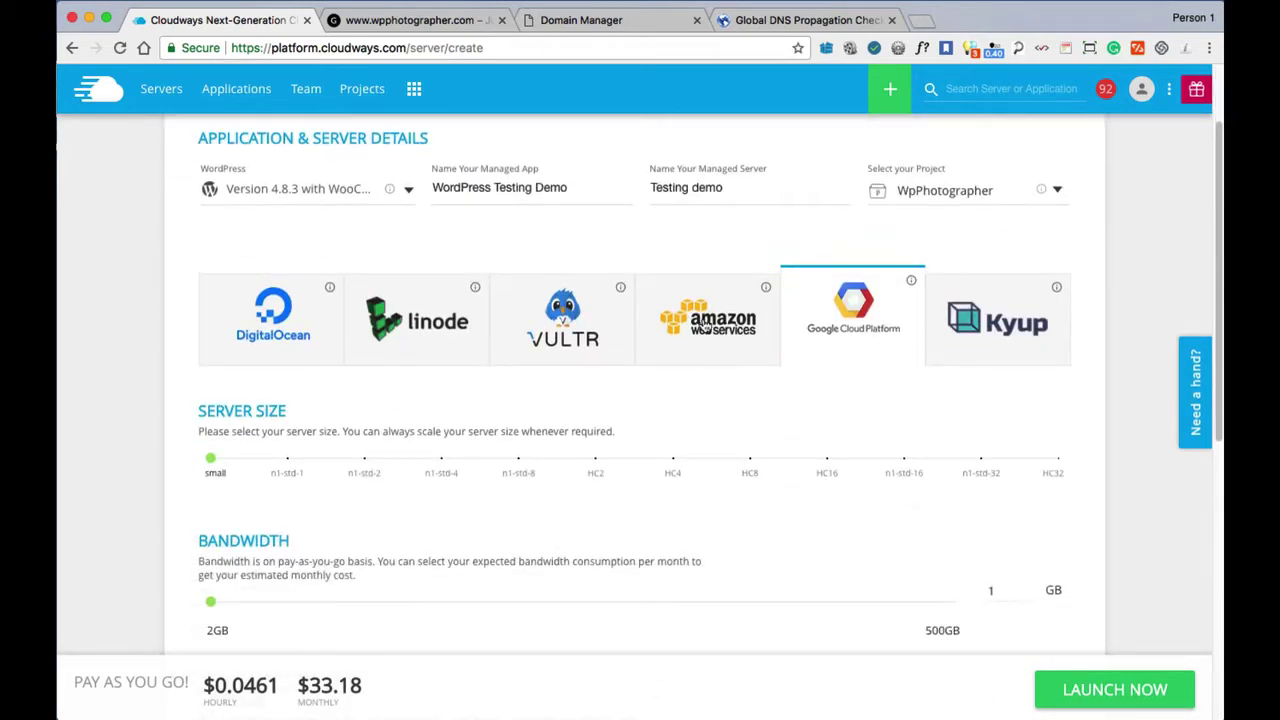
# Choose Amazon Web Services in EU - Ireland at Small size, $36.39 monthly.
pyautogui.click(705, 326)
pyautogui.scroll(-6, 437, 548)
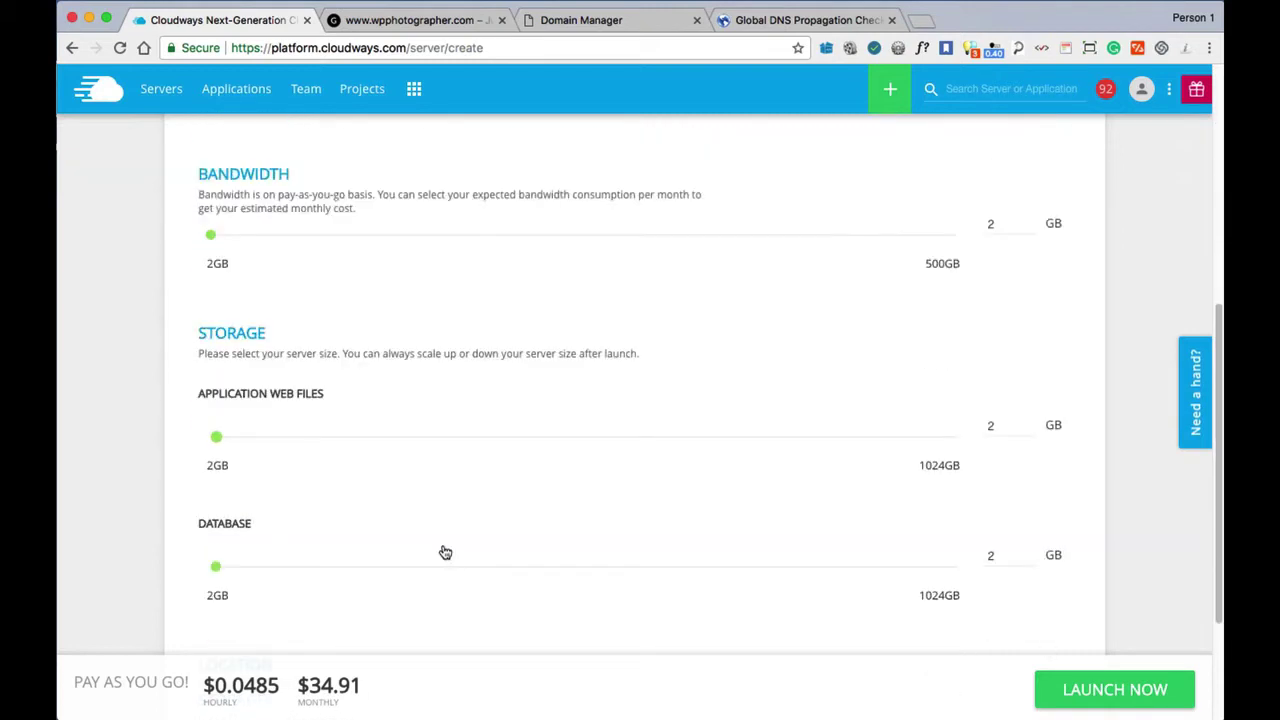
pyautogui.click(392, 545)
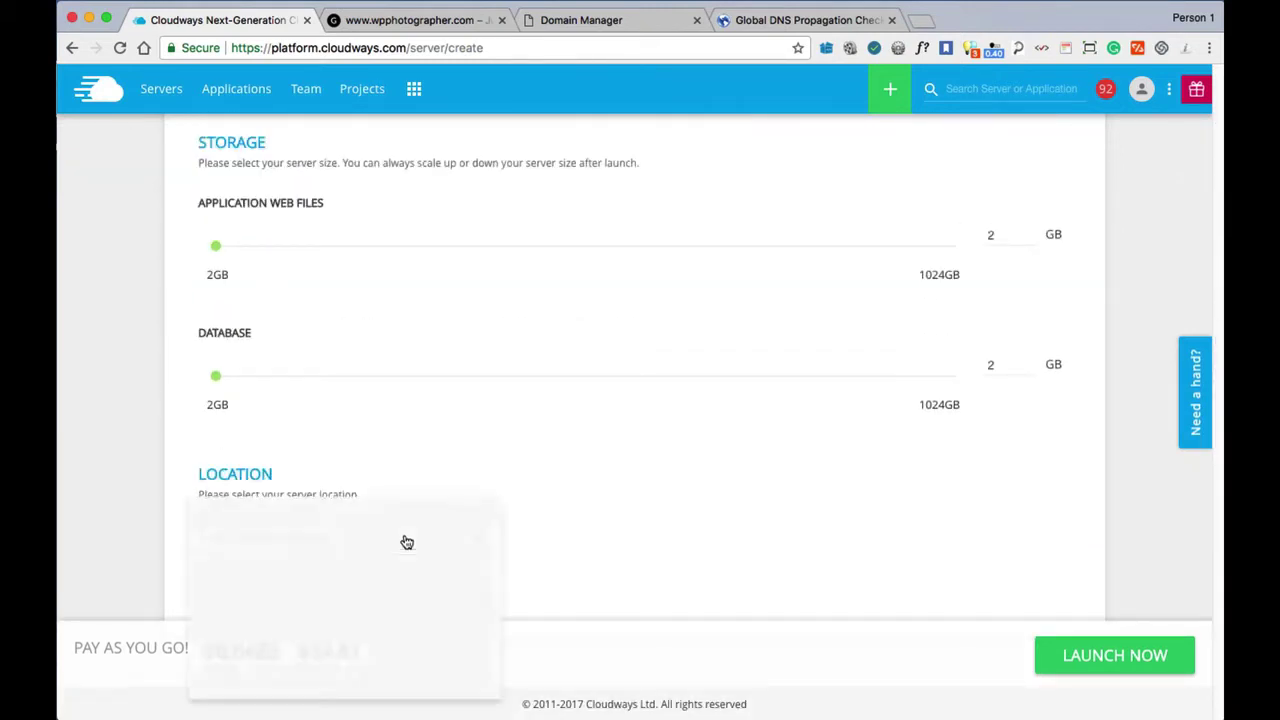
pyautogui.scroll(-2, 392, 560)
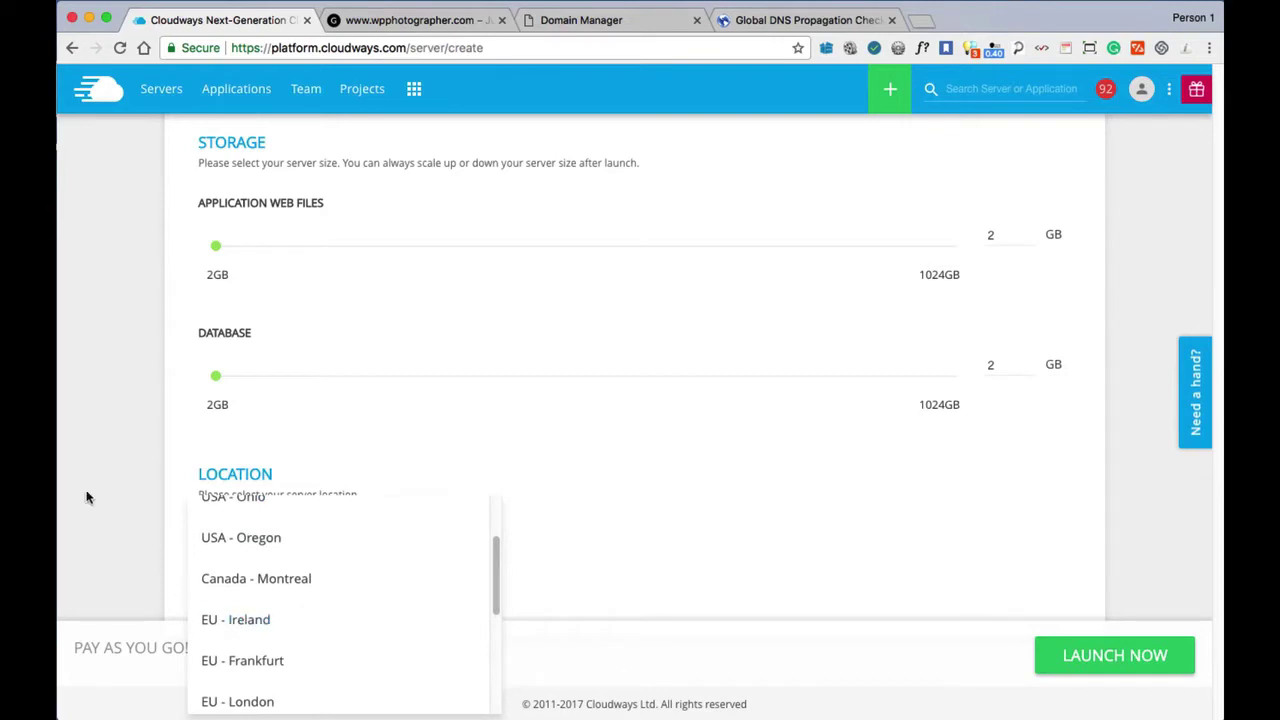
pyautogui.click(226, 618)
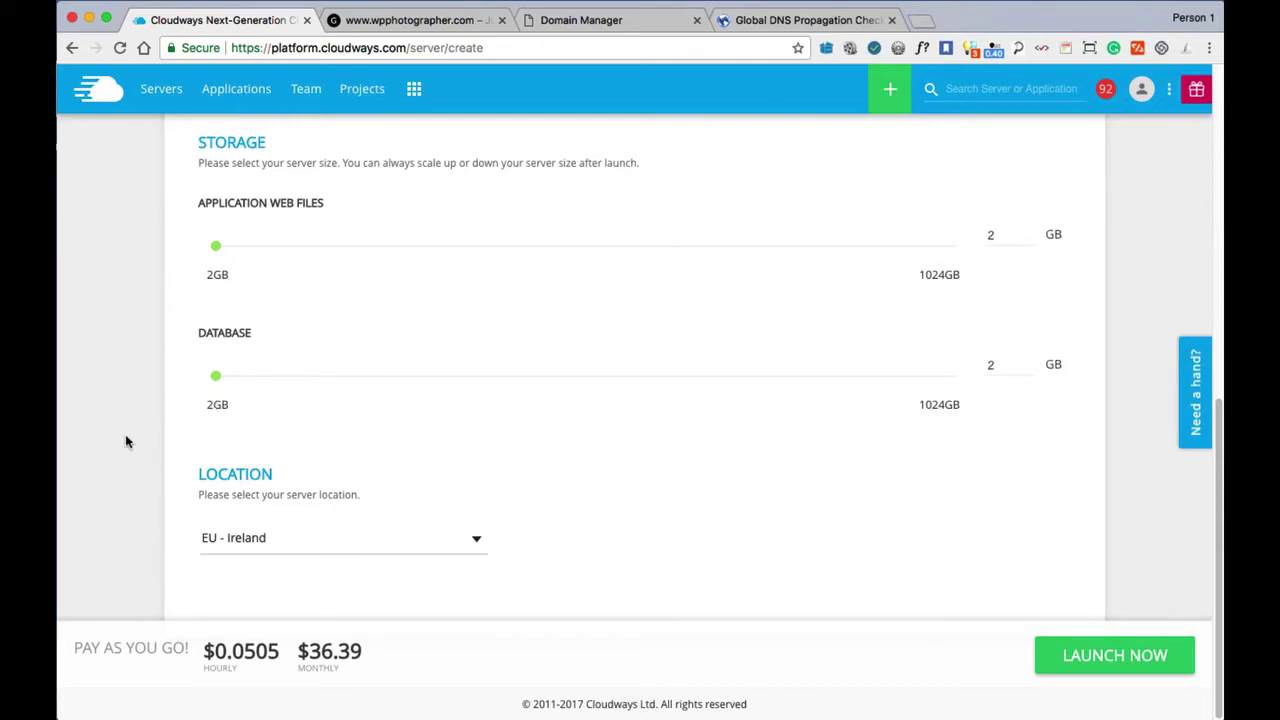
pyautogui.scroll(2, 114, 441)
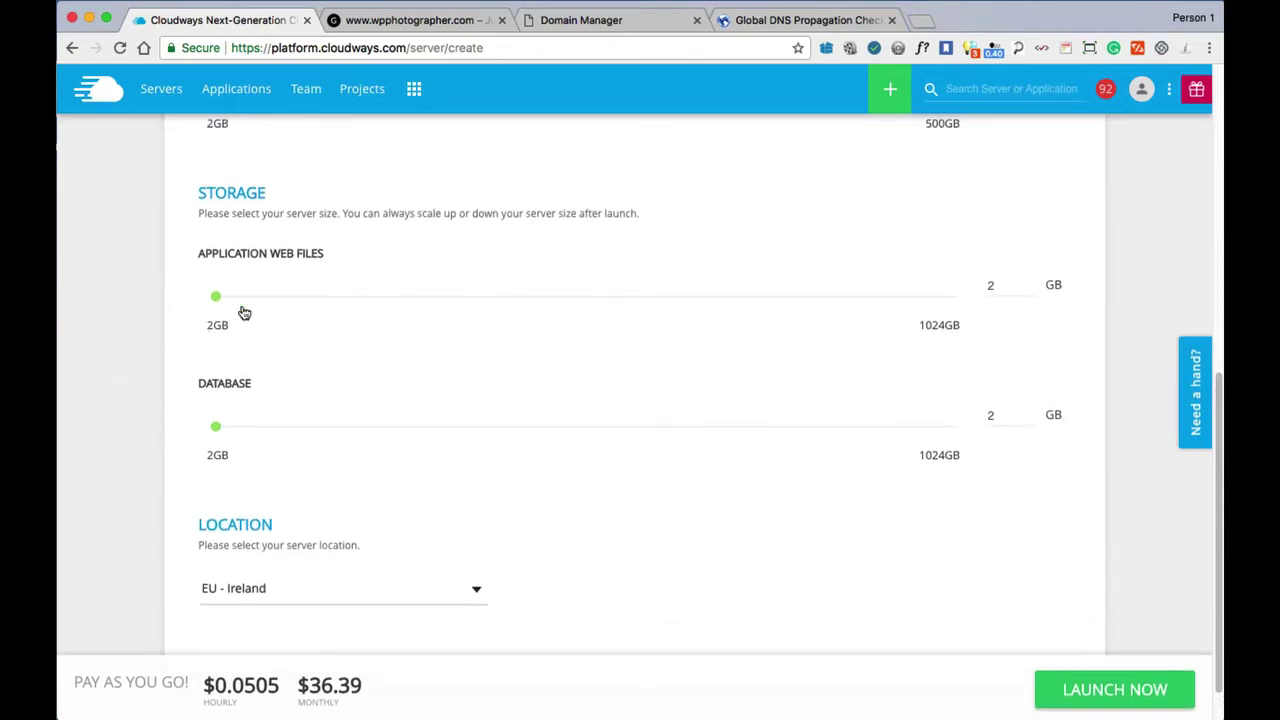
pyautogui.scroll(1, 130, 392)
pyautogui.scroll(10, 125, 394)
pyautogui.scroll(1, 125, 332)
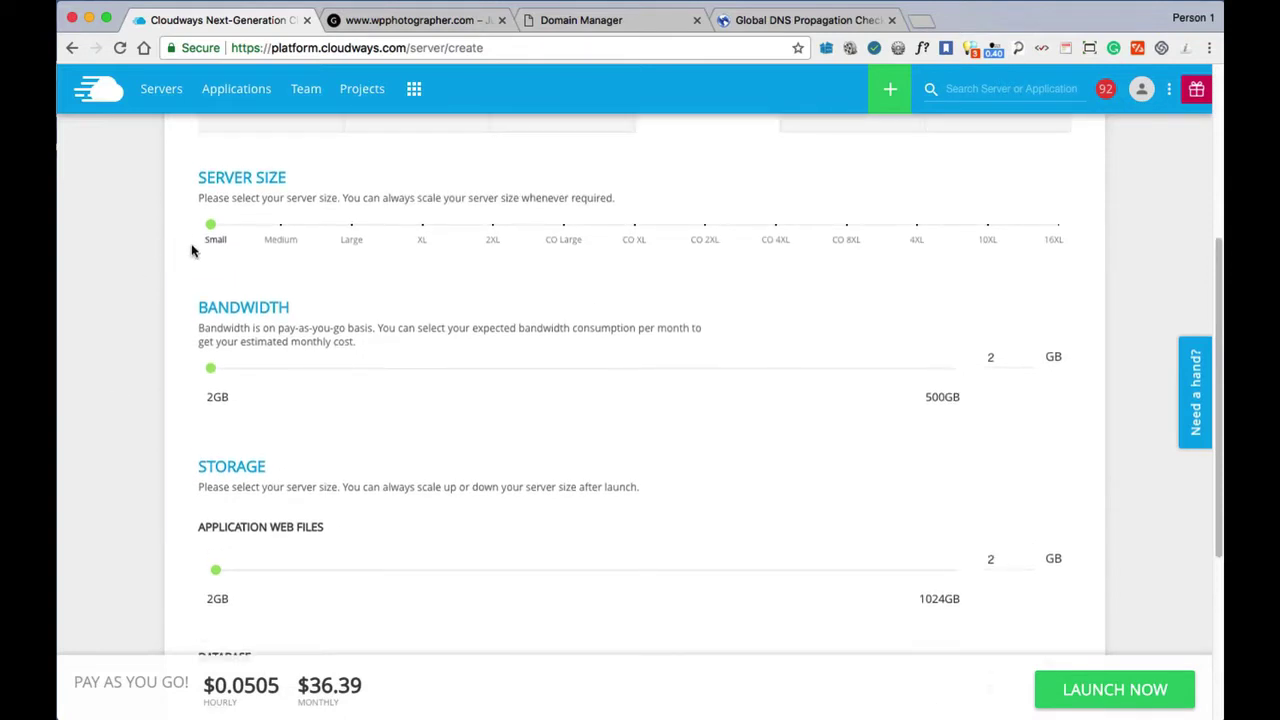
pyautogui.scroll(2, 130, 378)
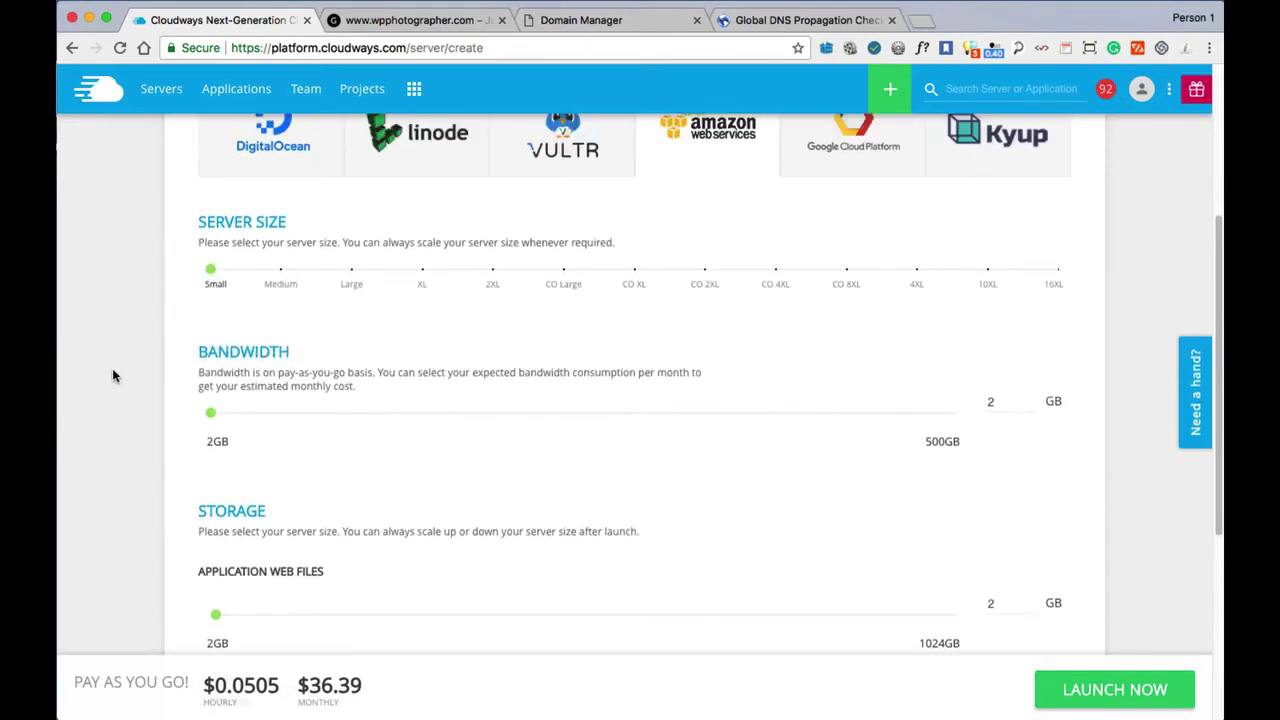
pyautogui.scroll(7, 118, 372)
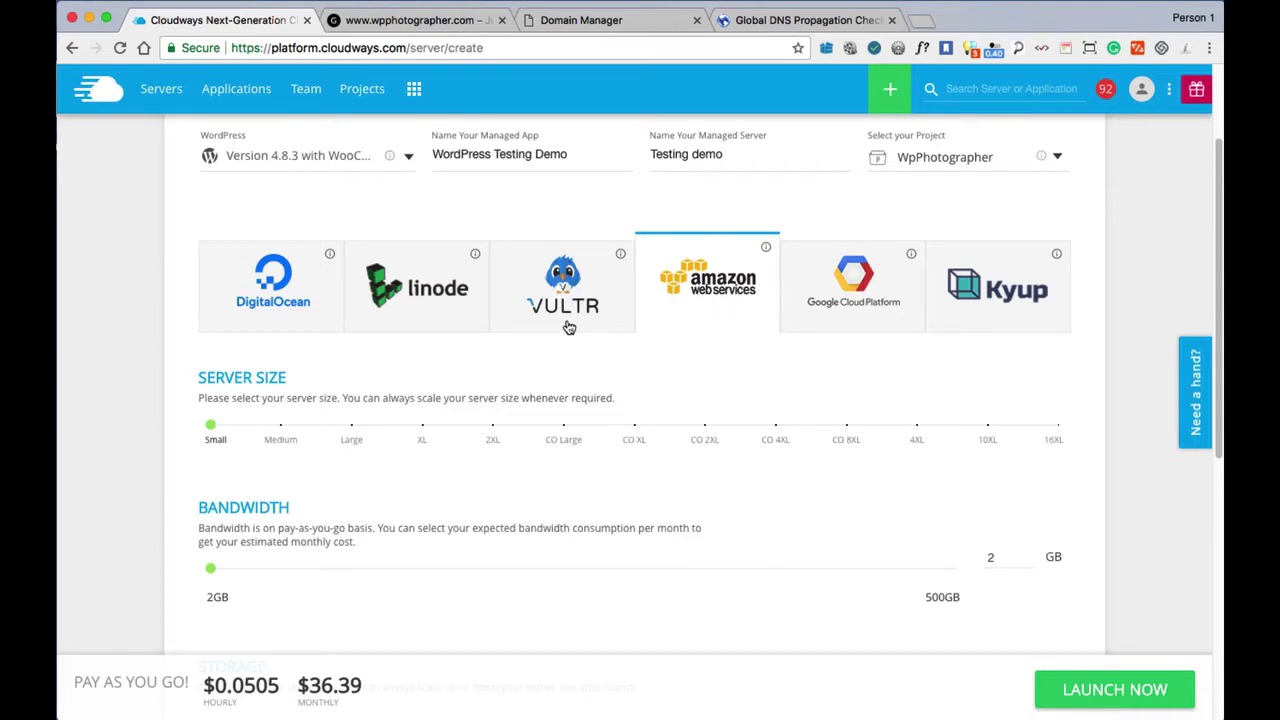
# Switch the provider to Vultr and set the server location to EU - London.
pyautogui.click(550, 293)
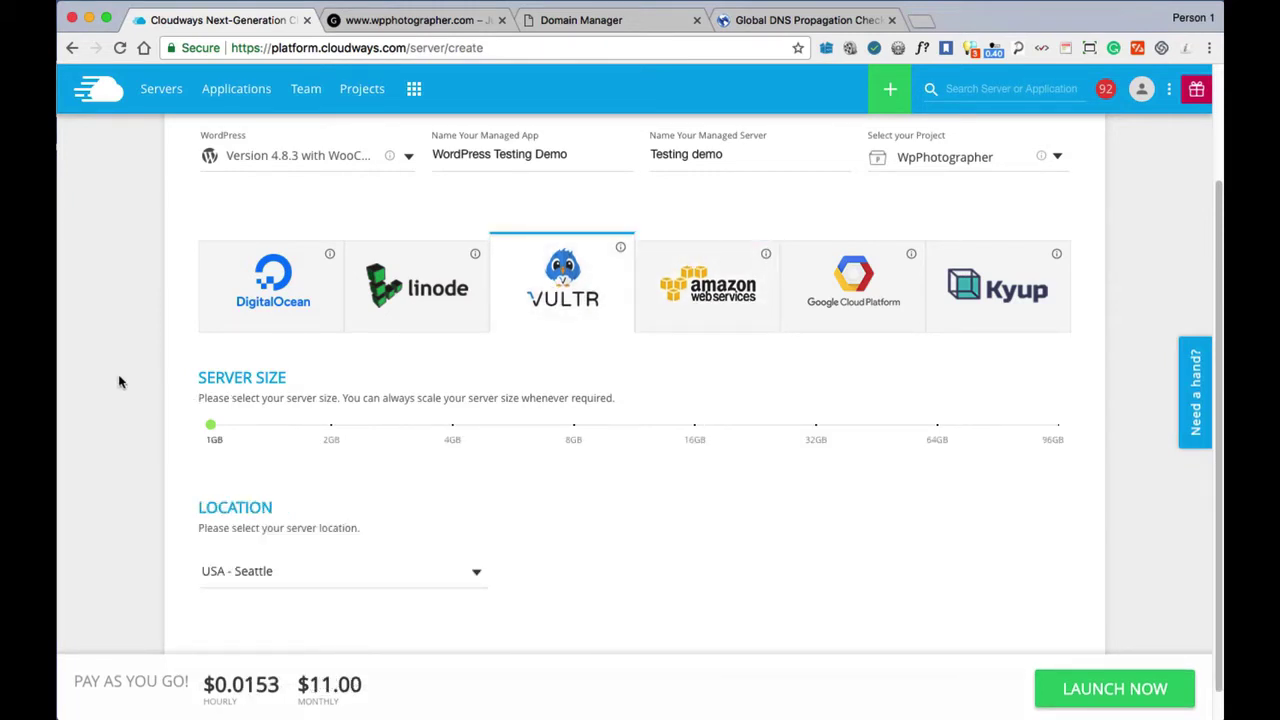
pyautogui.scroll(-1, 116, 380)
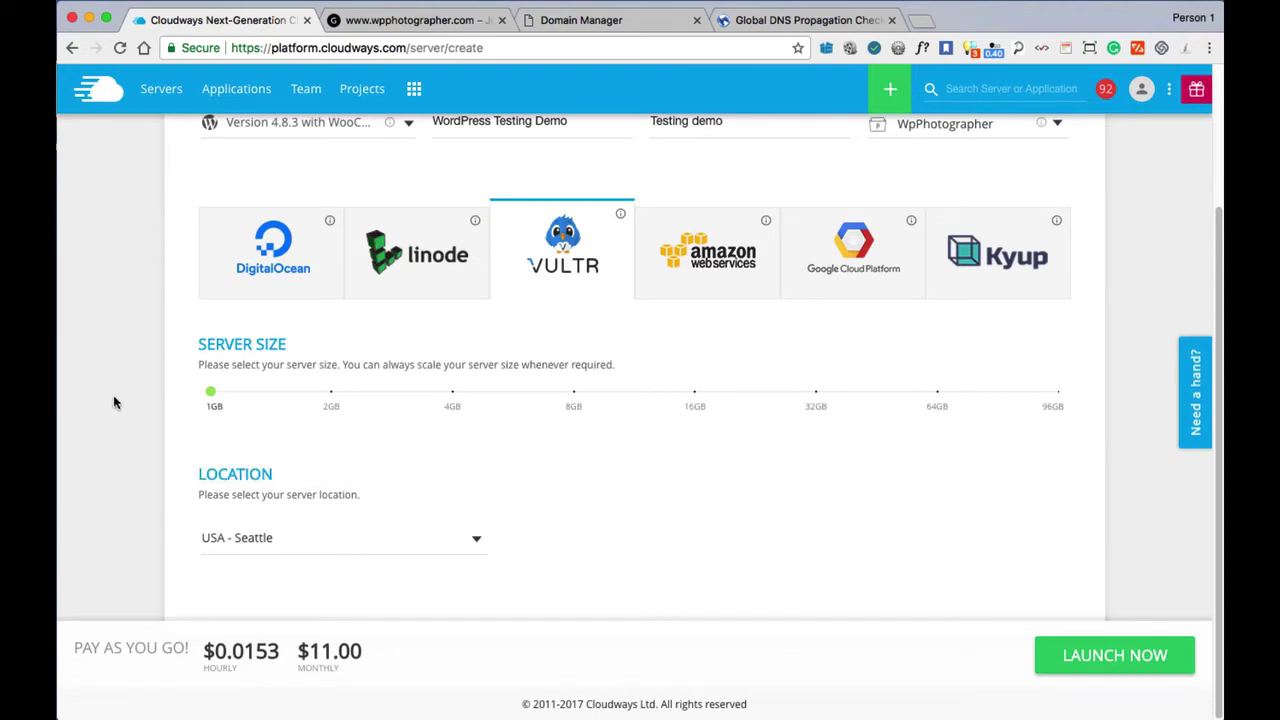
pyautogui.click(360, 550)
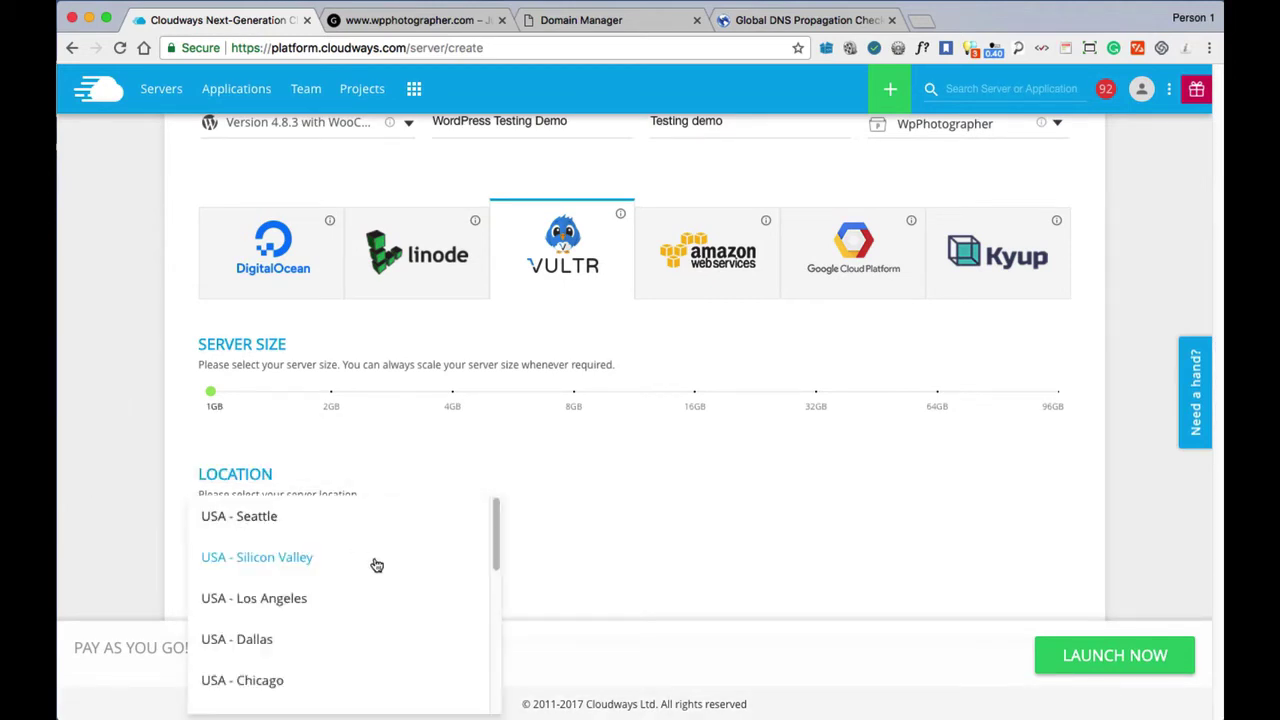
pyautogui.scroll(-1, 405, 567)
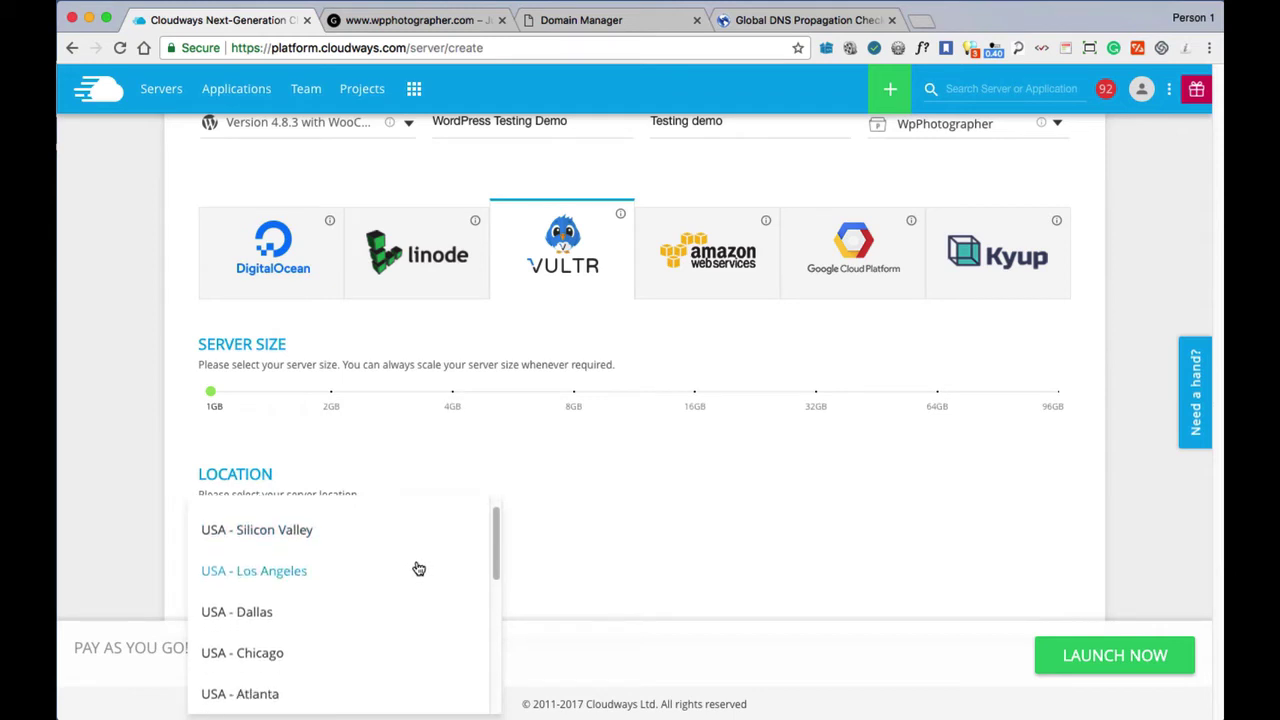
pyautogui.scroll(-5, 414, 566)
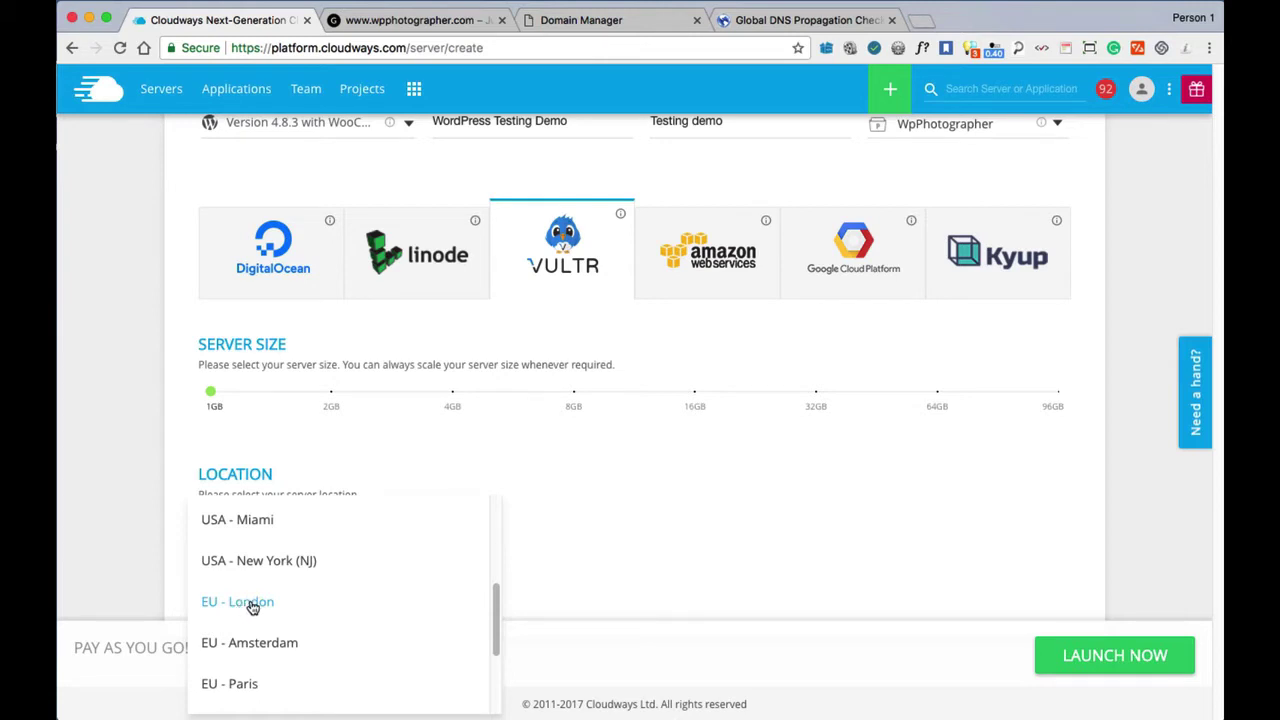
pyautogui.click(250, 603)
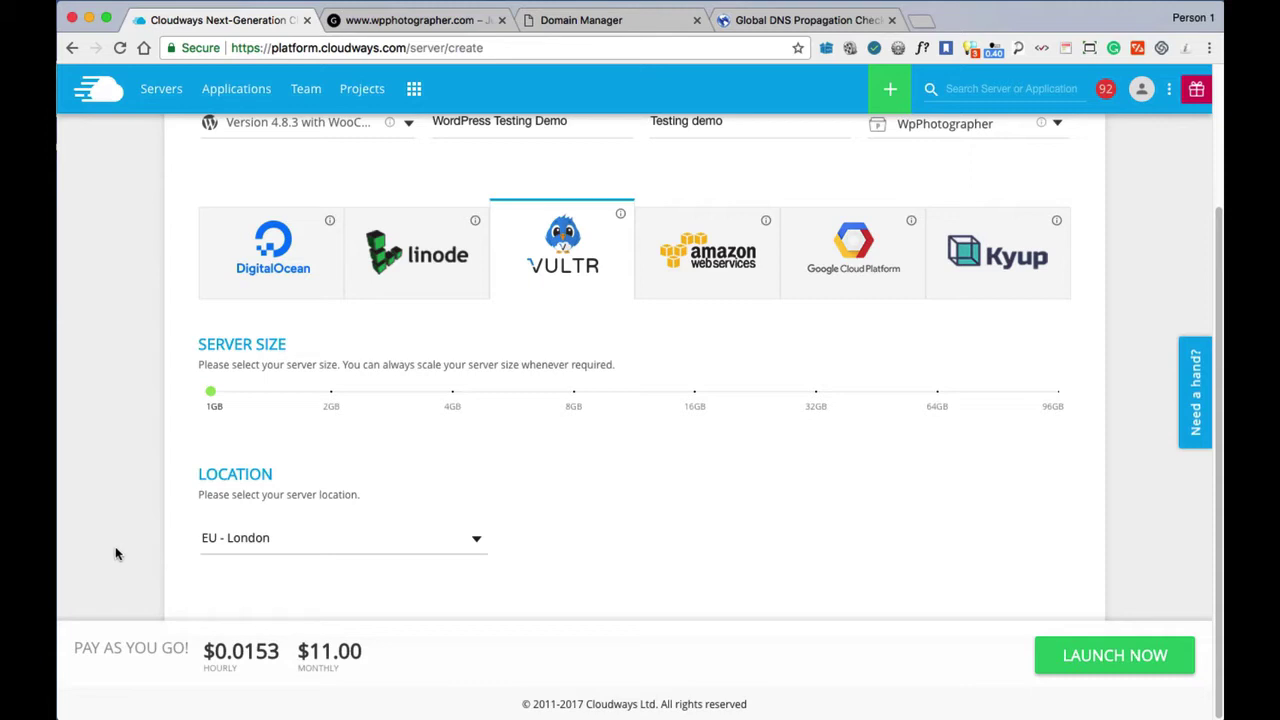
pyautogui.scroll(1, 103, 508)
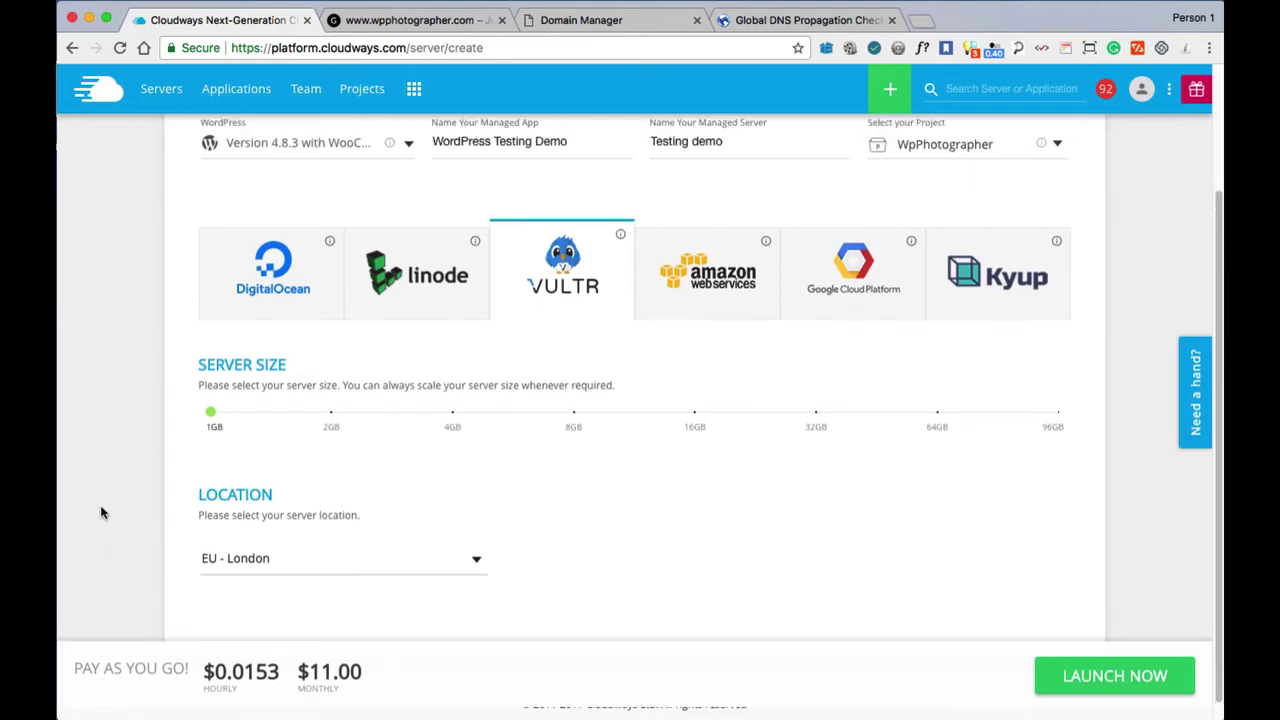
pyautogui.scroll(-1, 138, 505)
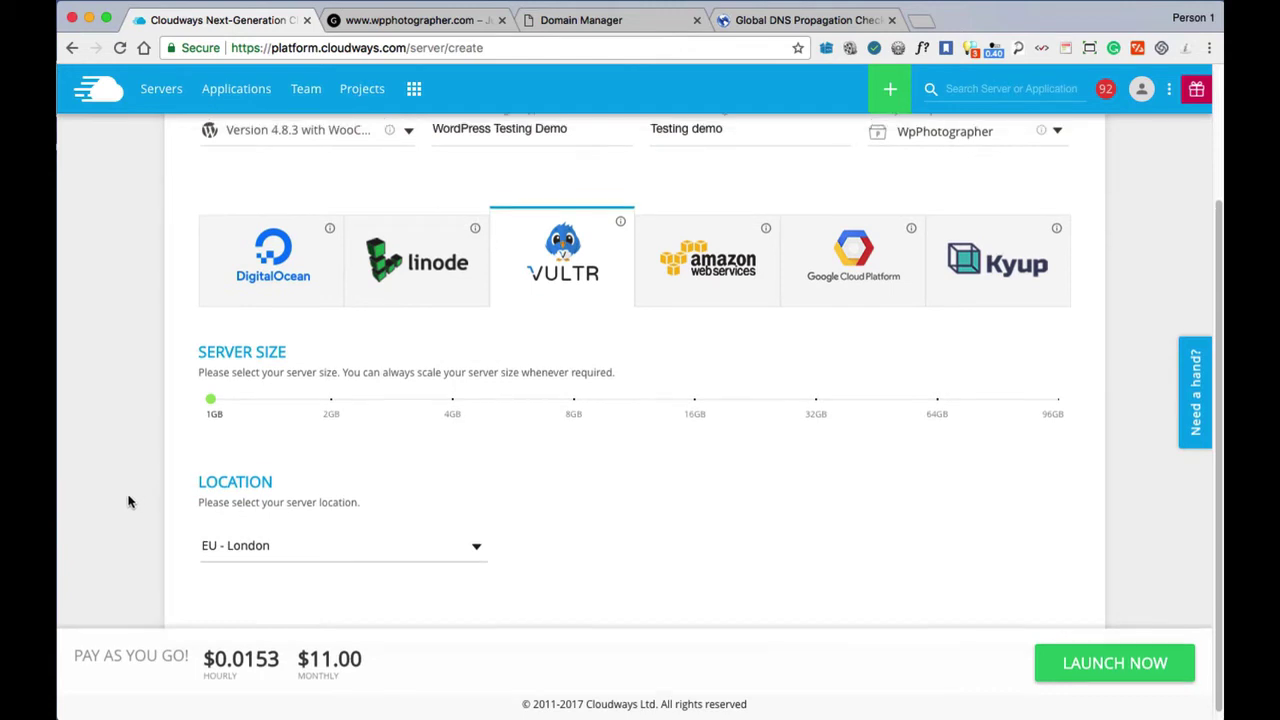
pyautogui.scroll(3, 116, 392)
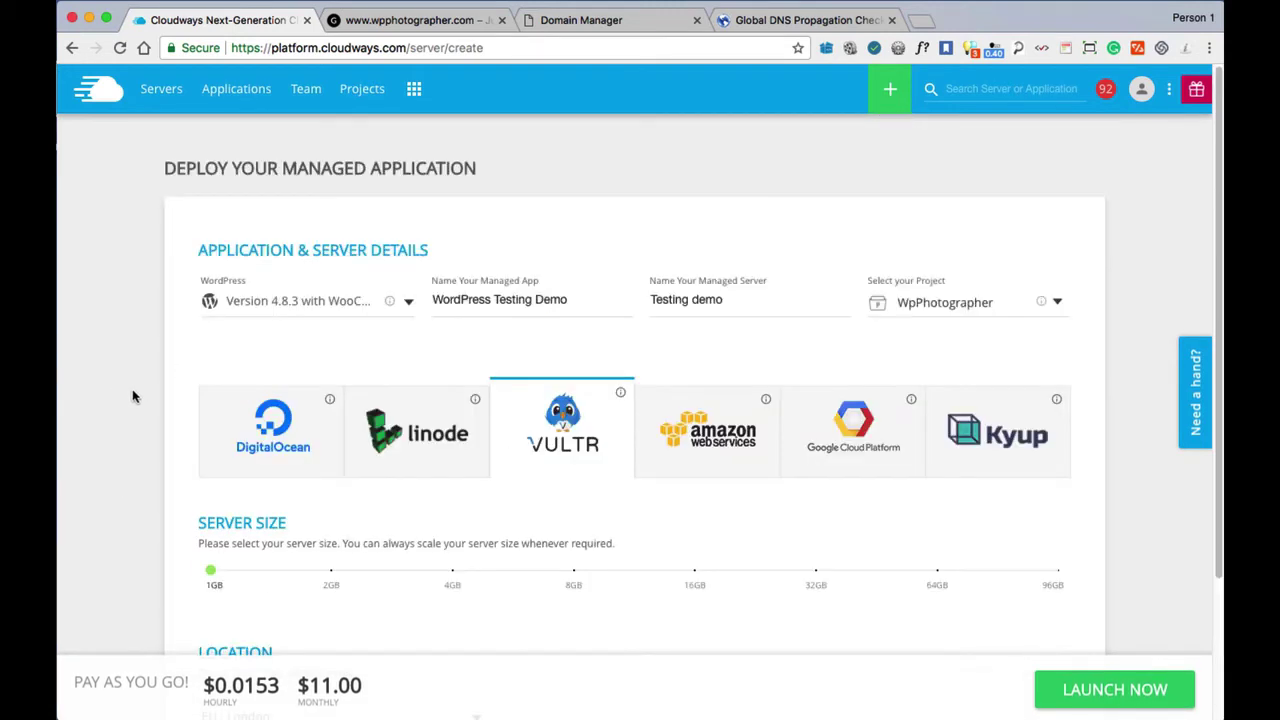
pyautogui.scroll(-3, 131, 397)
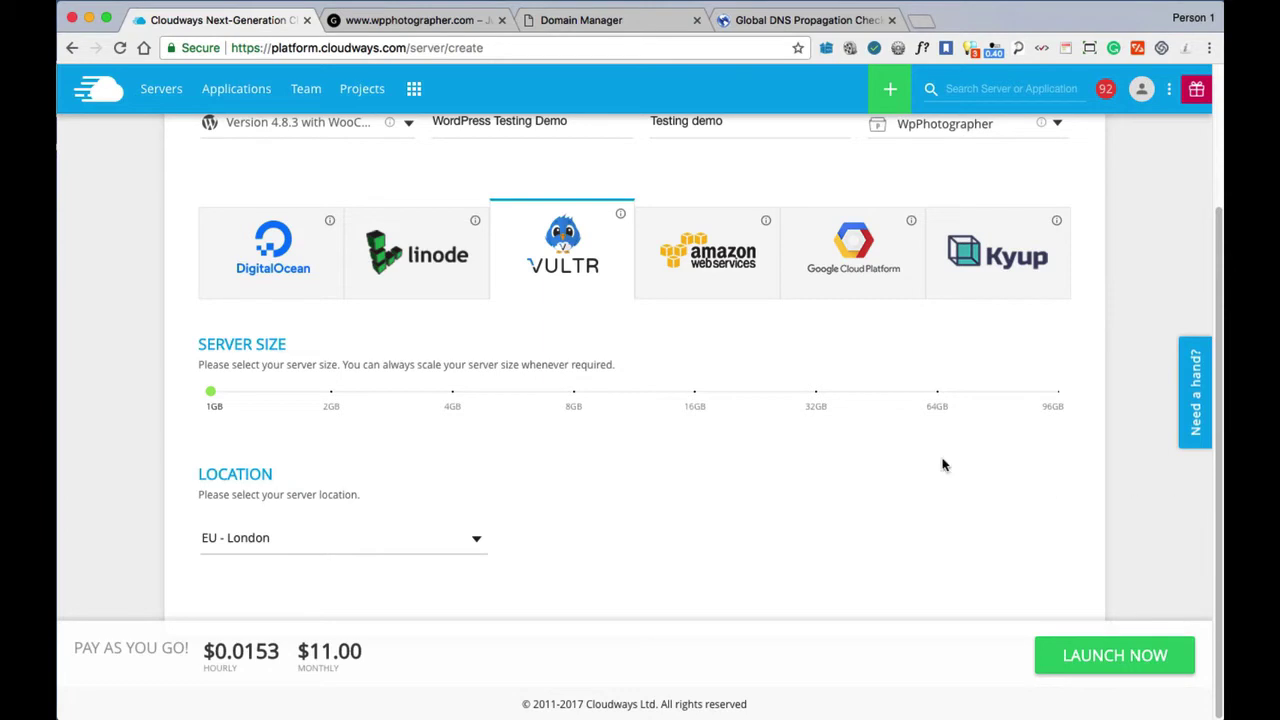
# Try DigitalOcean briefly, then return to Vultr and reselect EU - London.
pyautogui.click(290, 270)
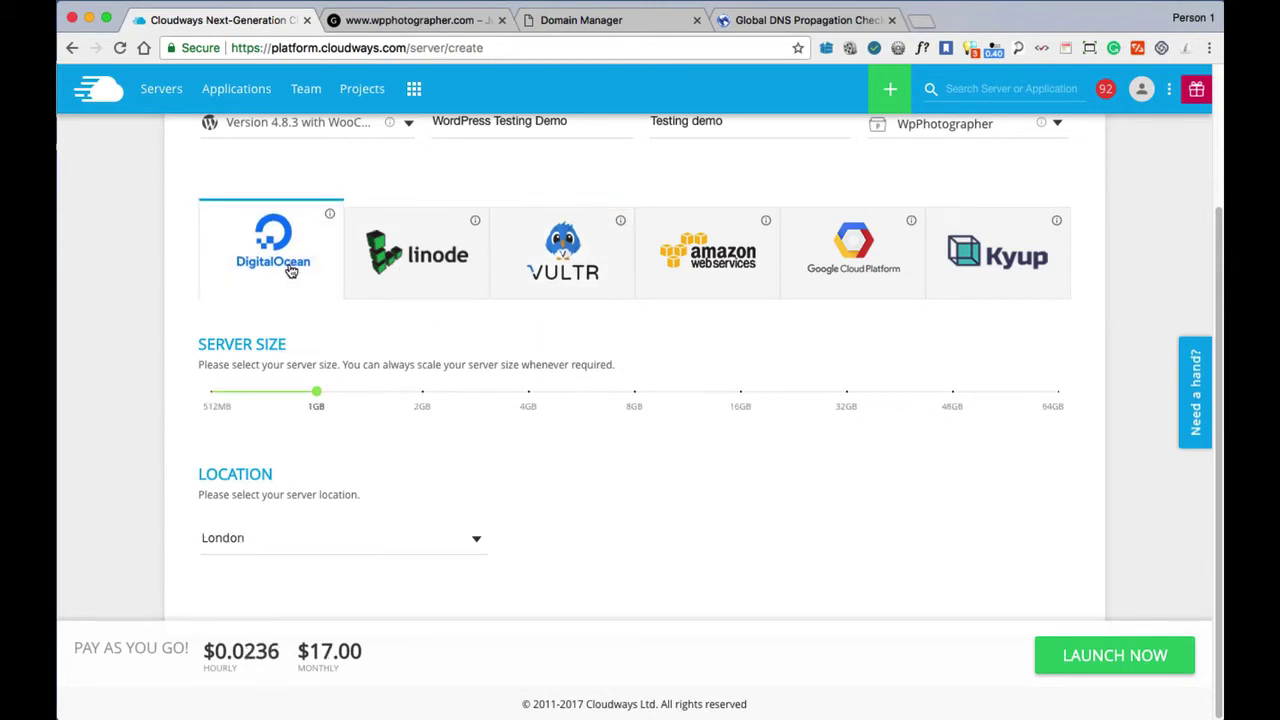
pyautogui.scroll(3, 428, 404)
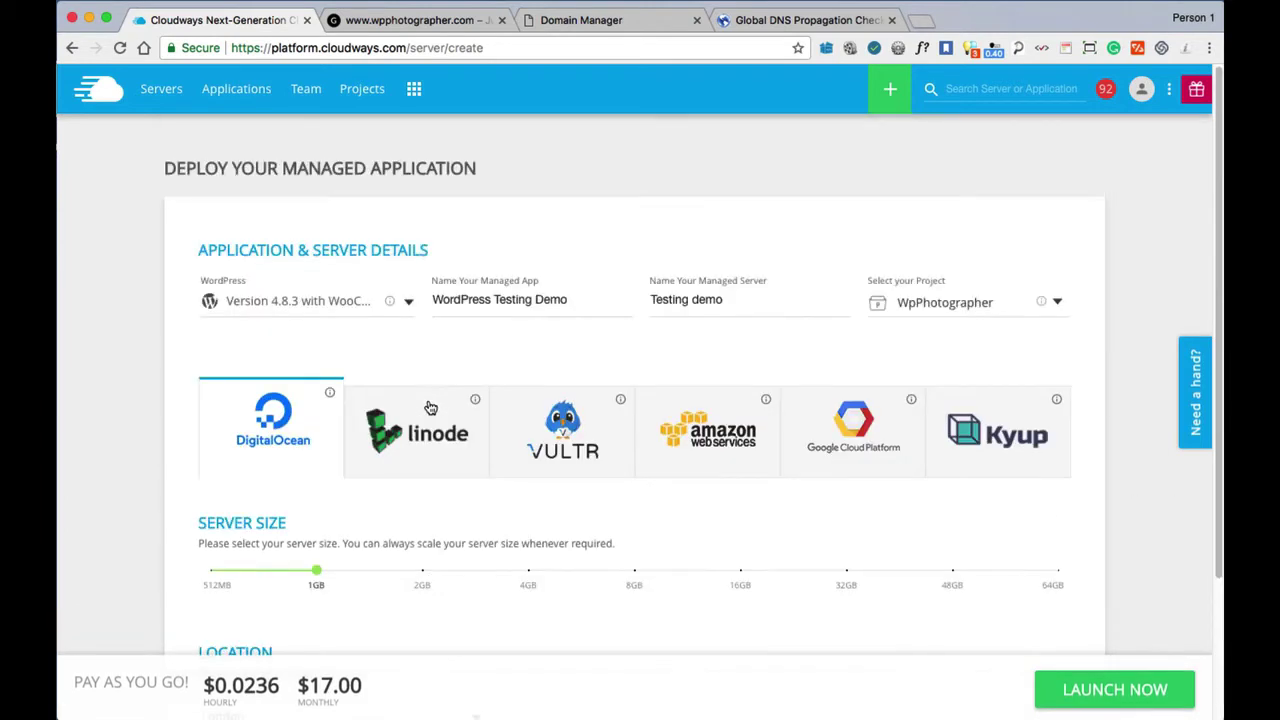
pyautogui.scroll(-3, 430, 407)
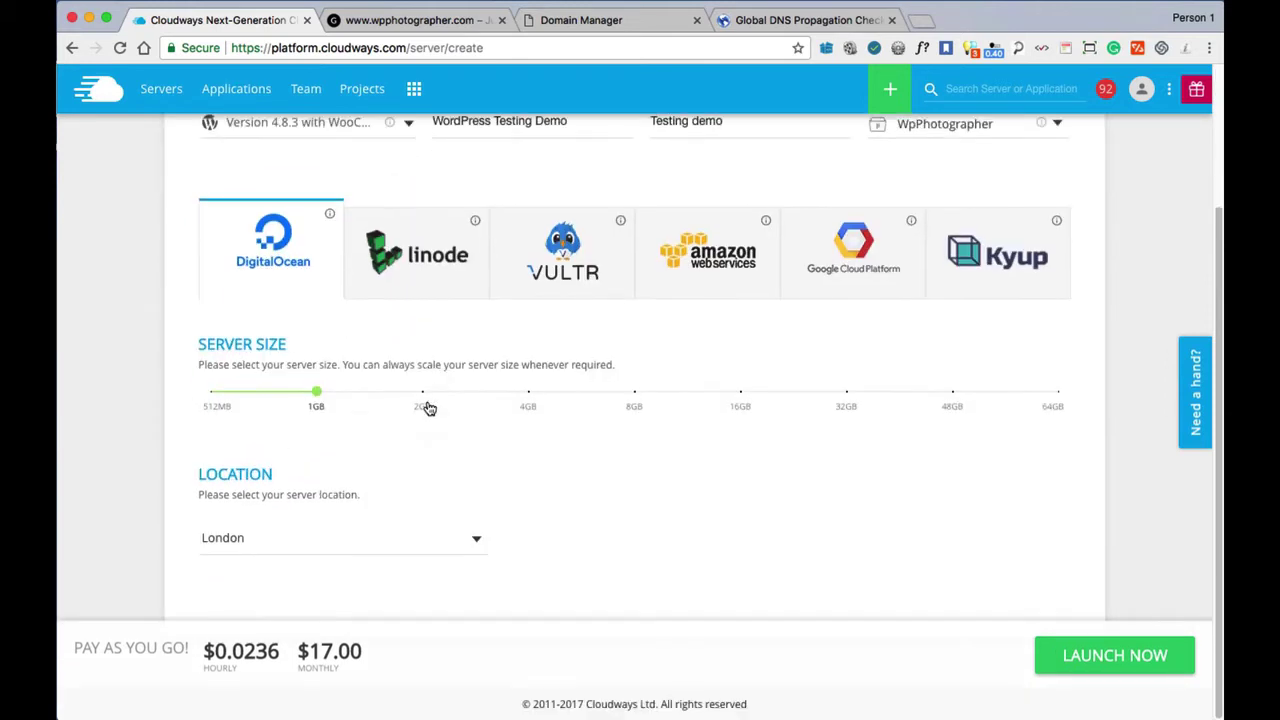
pyautogui.click(556, 263)
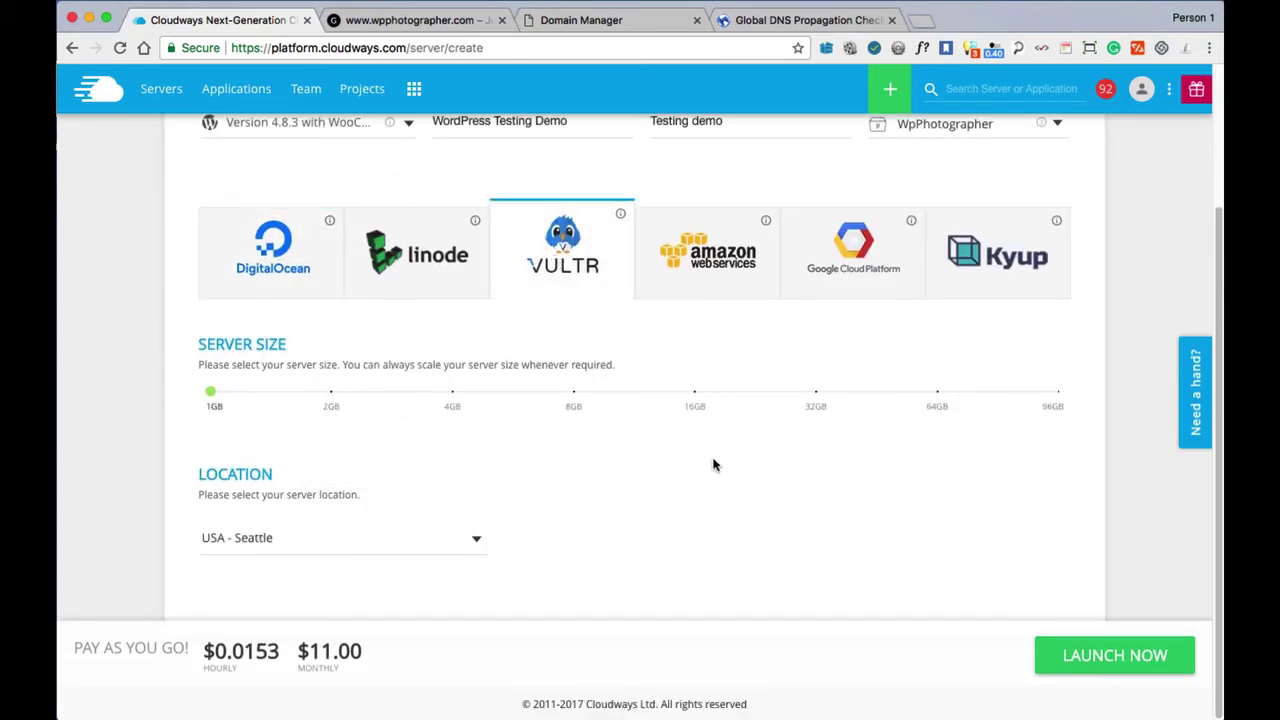
pyautogui.click(278, 548)
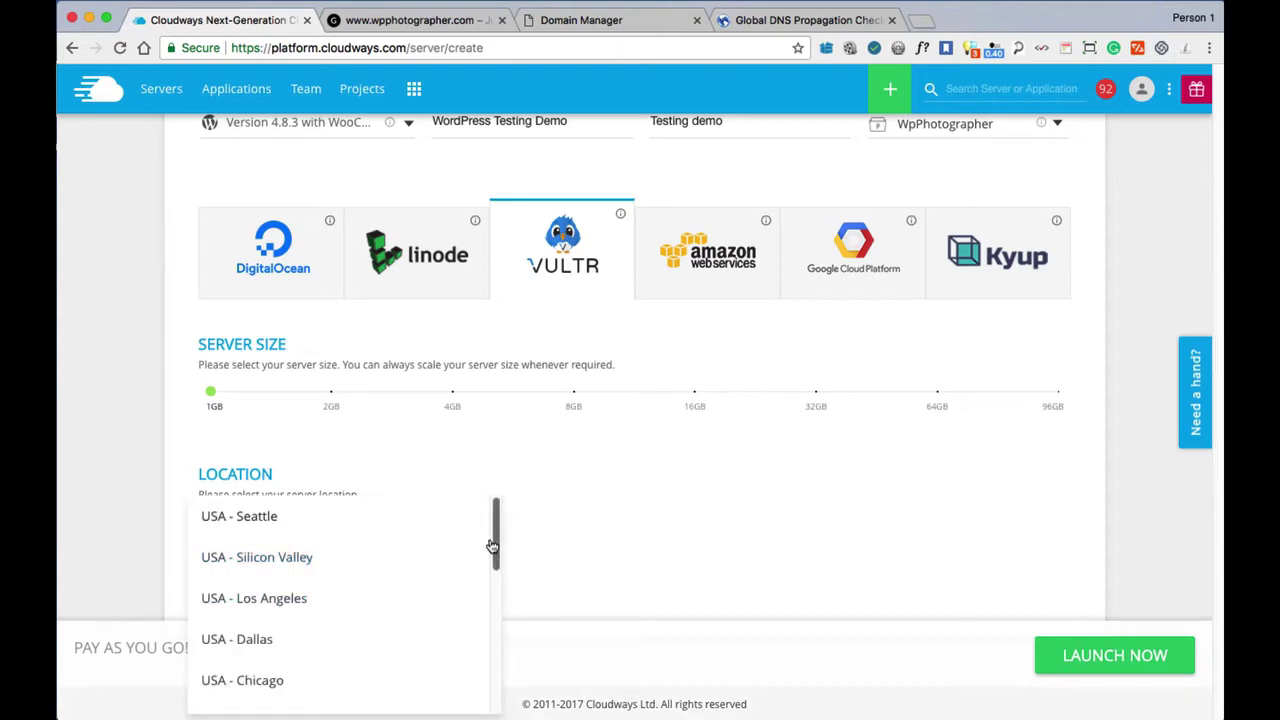
pyautogui.moveTo(495, 525); pyautogui.dragTo(493, 642)
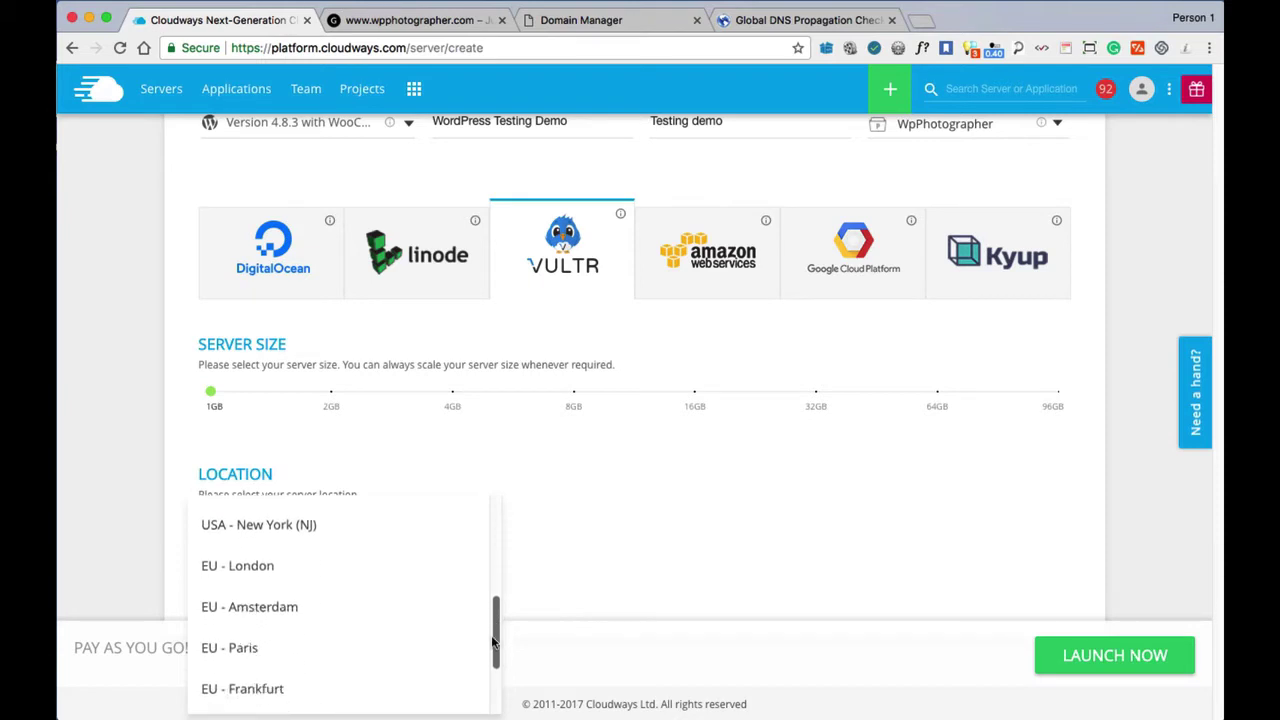
pyautogui.click(251, 566)
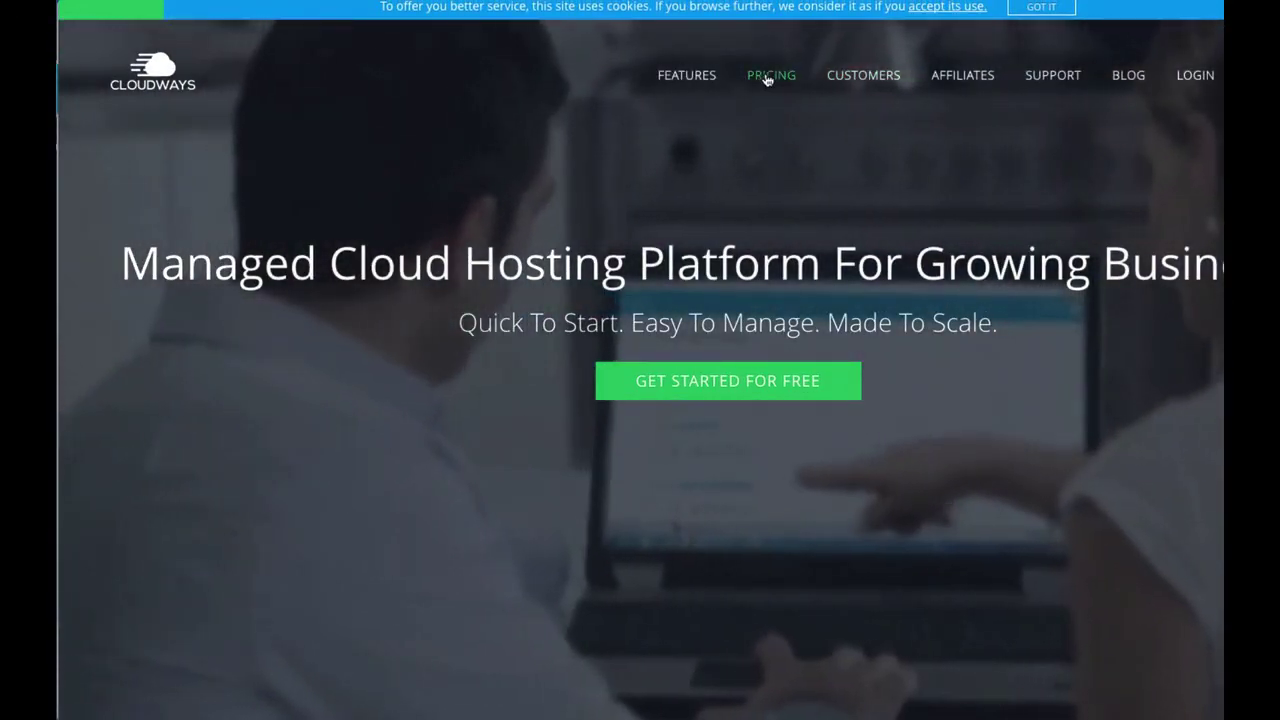
# Show the pricing page's monthly cloud plans, then Linode's plans at $12, $24, $50 and $90.
pyautogui.click(768, 78)
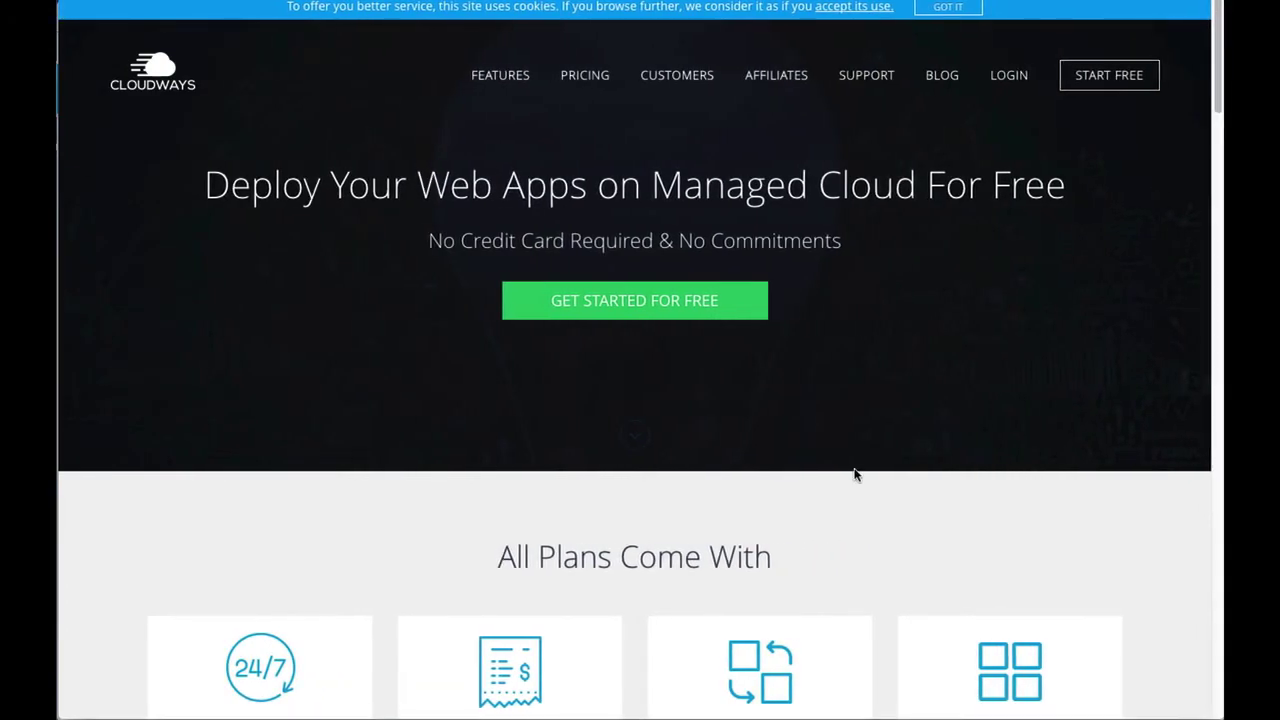
pyautogui.click(585, 76)
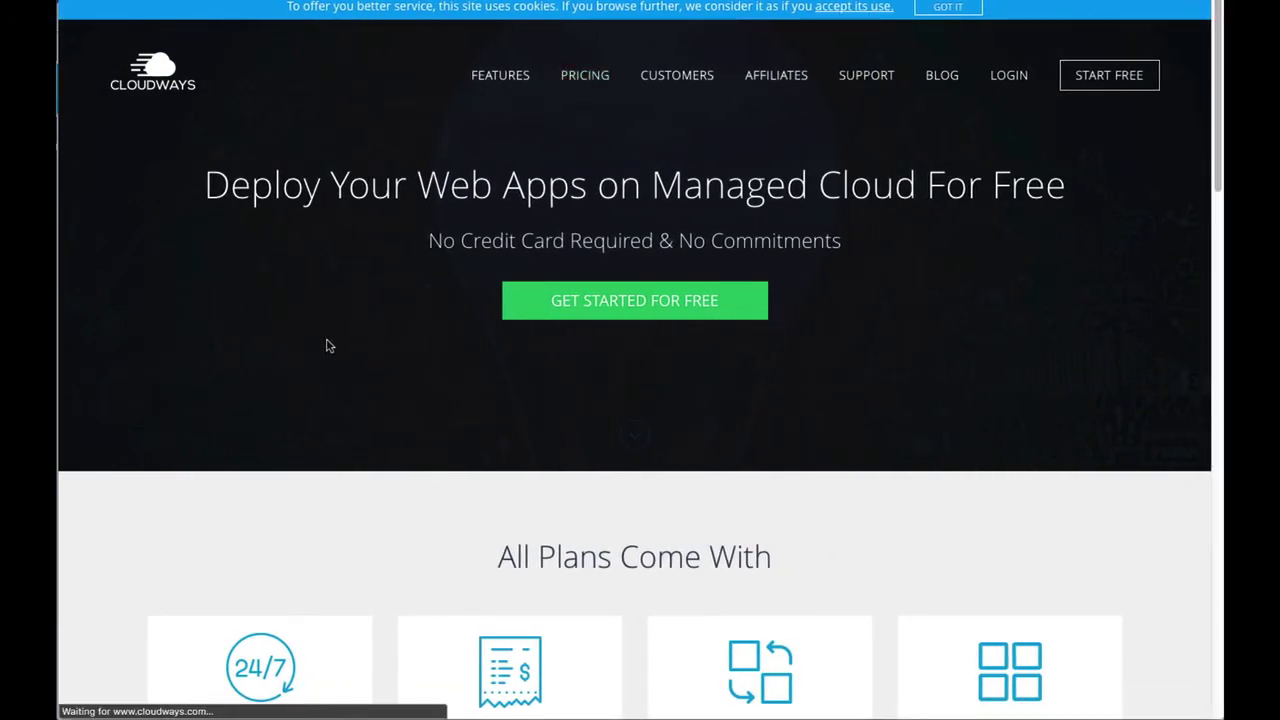
pyautogui.scroll(-12, 330, 346)
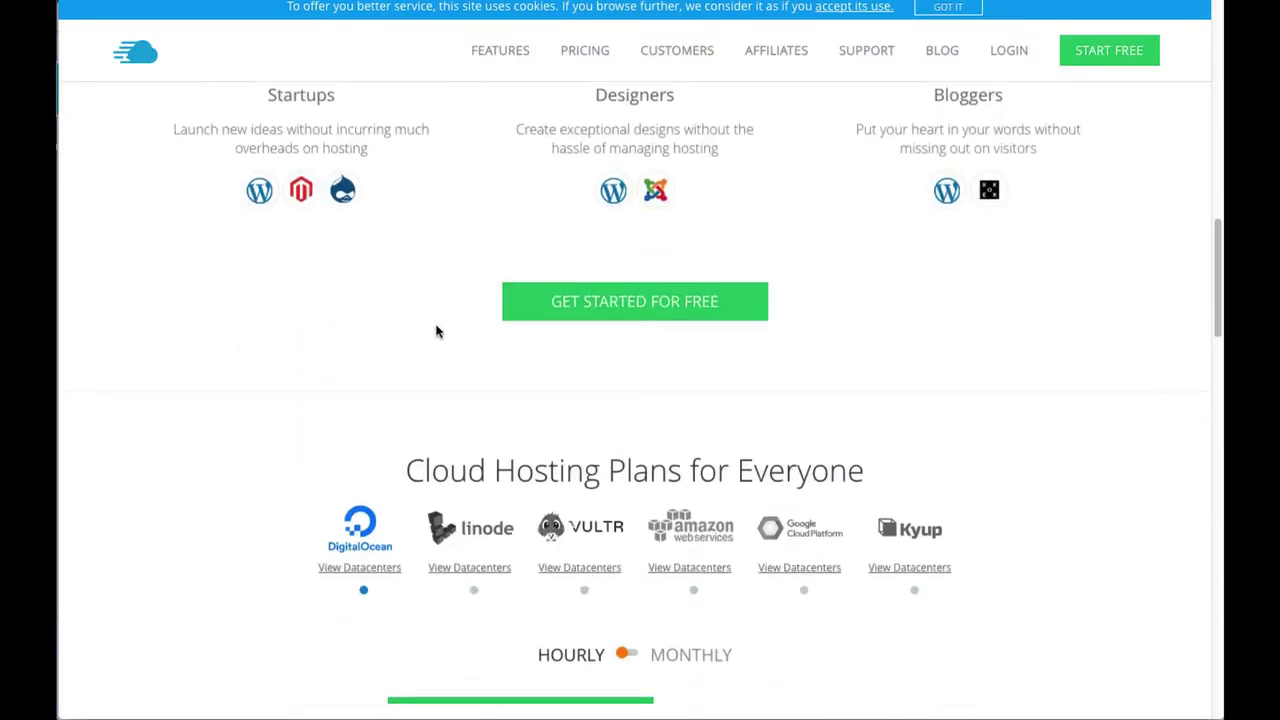
pyautogui.scroll(-4, 436, 331)
pyautogui.scroll(2, 206, 203)
pyautogui.scroll(-2, 200, 207)
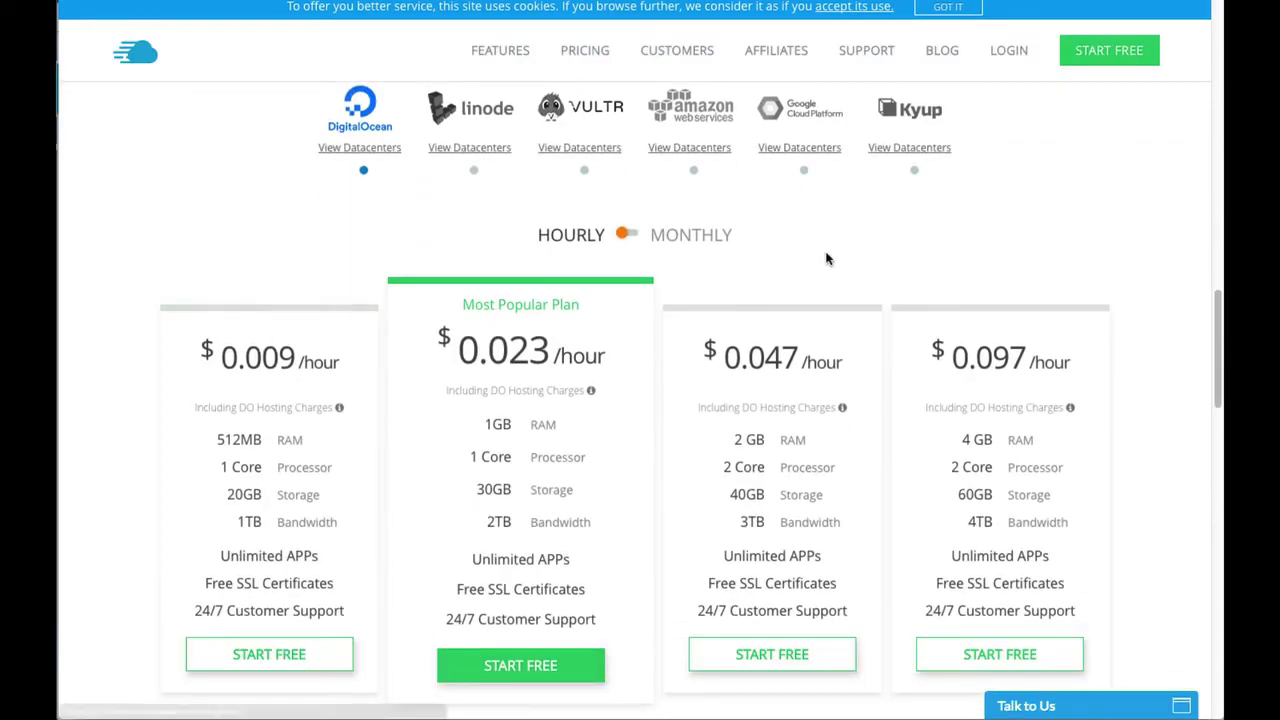
pyautogui.moveTo(648, 235)
pyautogui.mouseDown()
pyautogui.moveTo(664, 236)
pyautogui.moveTo(633, 236)
pyautogui.mouseUp()
pyautogui.click(633, 236)
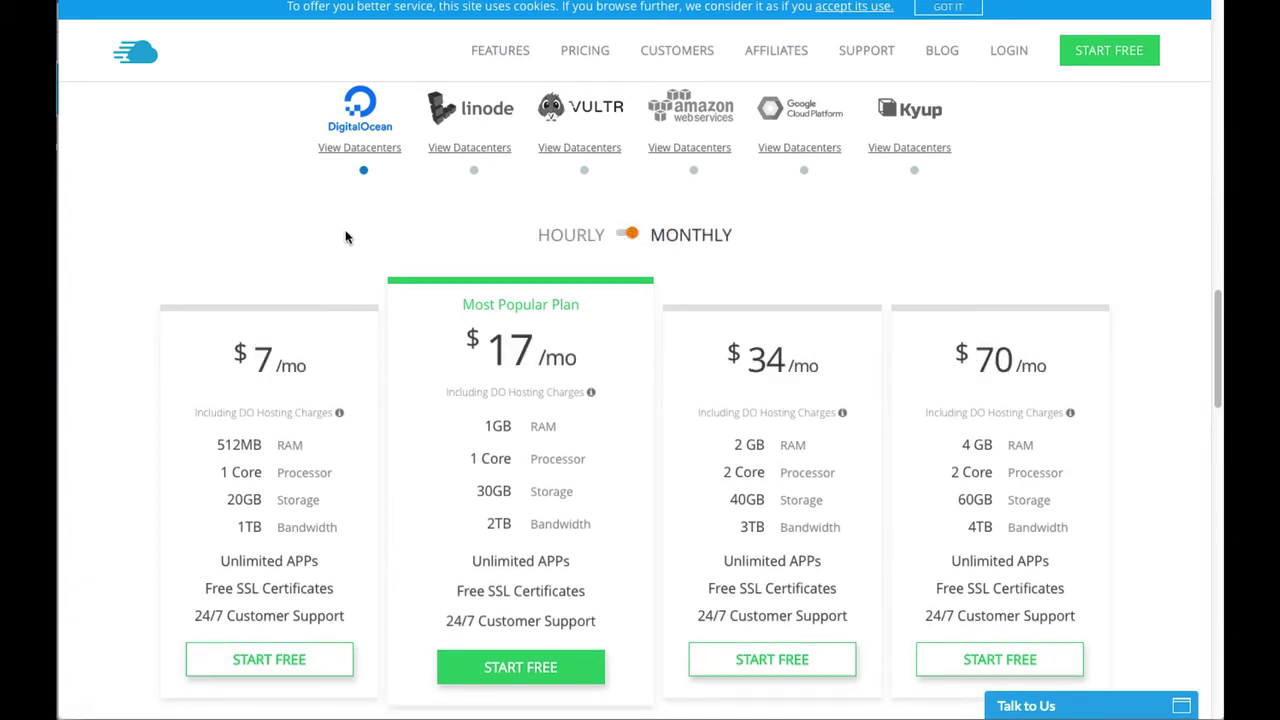
pyautogui.scroll(-2, 190, 205)
pyautogui.scroll(2, 170, 220)
pyautogui.click(474, 171)
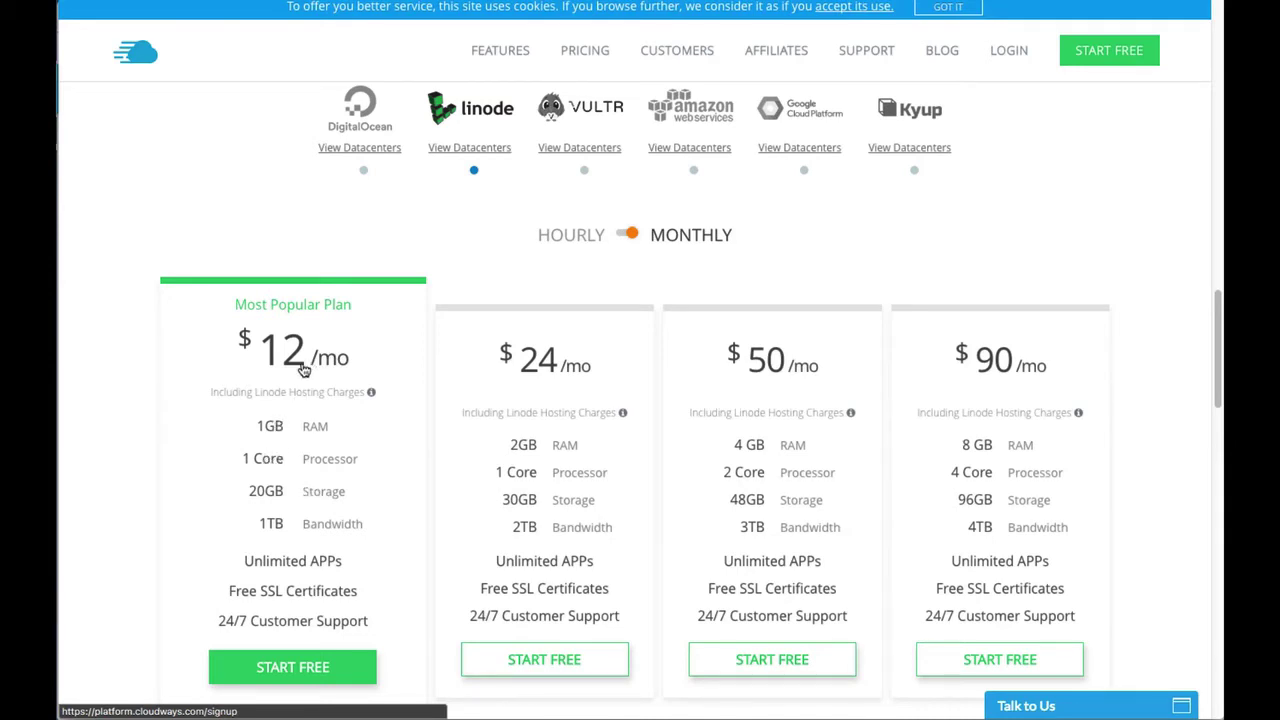
# Compare the Vultr and Linode datacenter location lists, rechecking Vultr's.
pyautogui.click(561, 150)
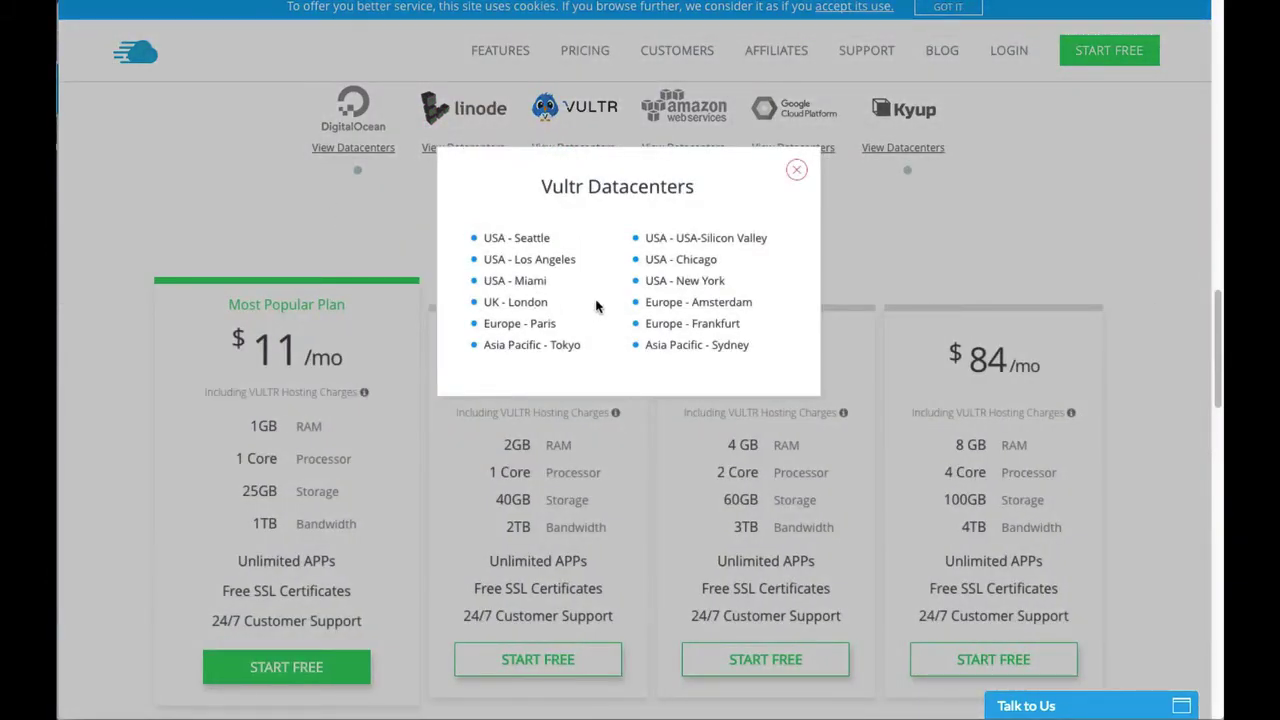
pyautogui.click(197, 230)
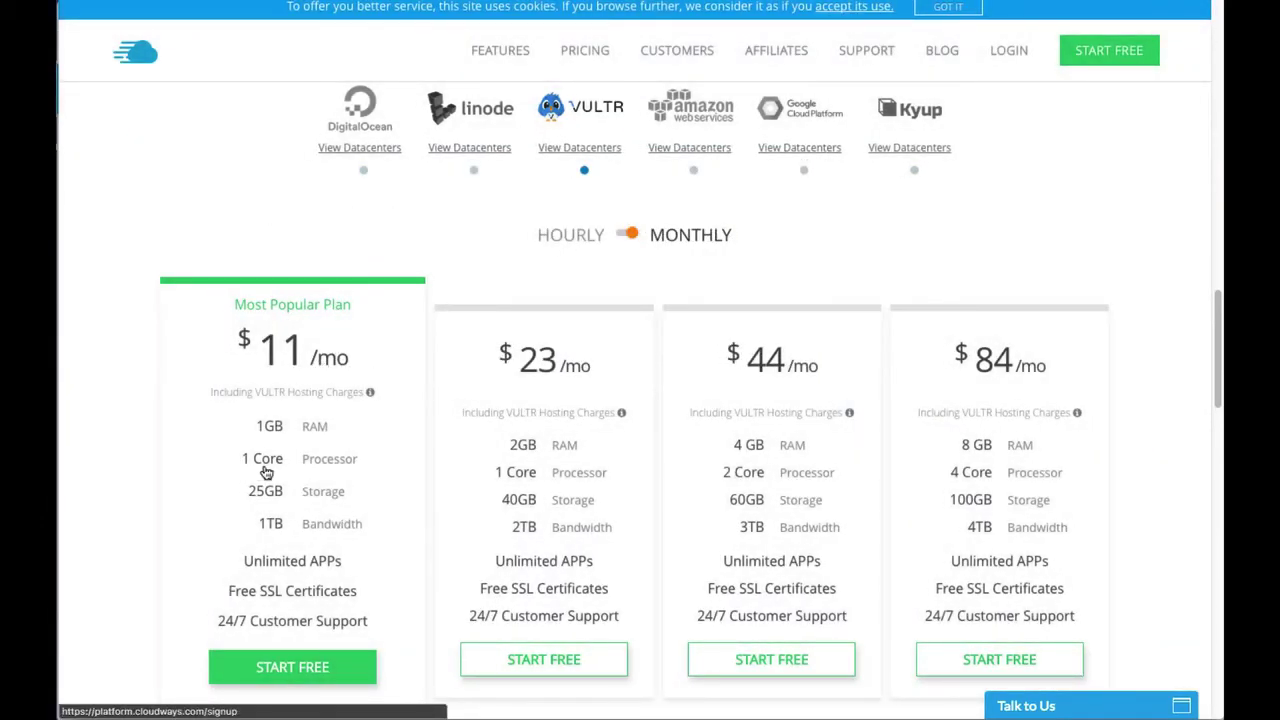
pyautogui.click(459, 148)
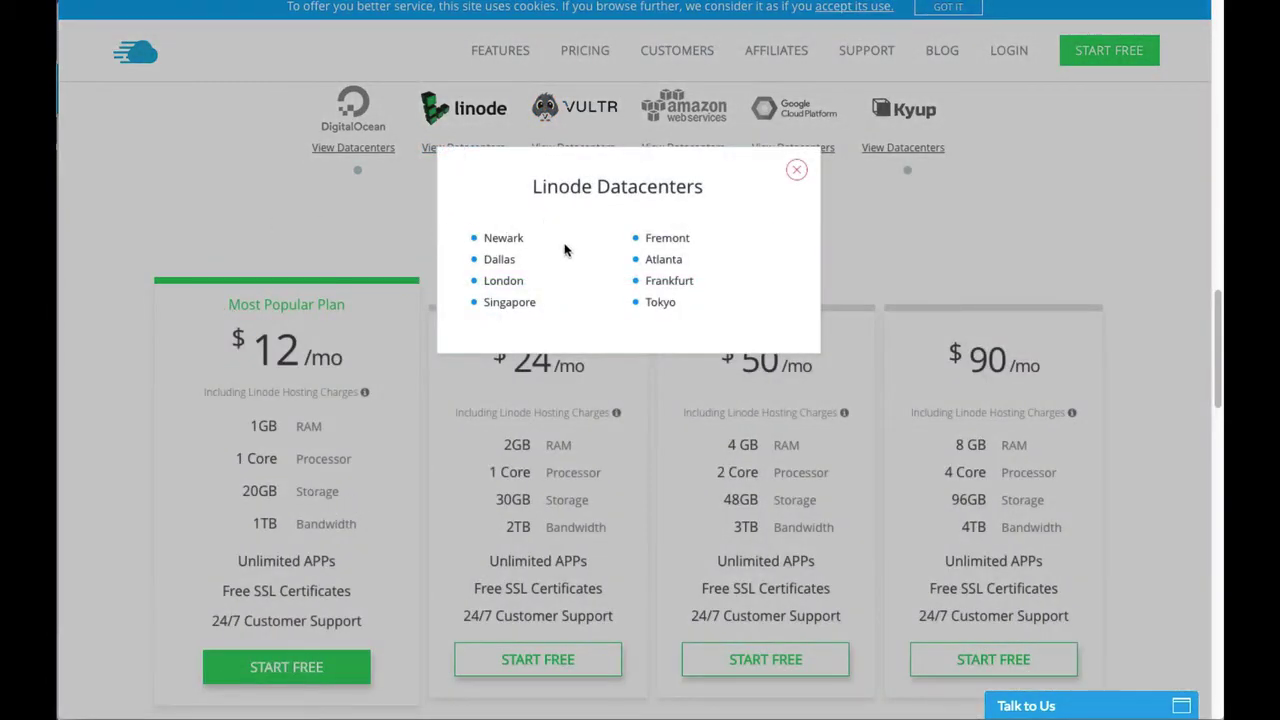
pyautogui.click(330, 228)
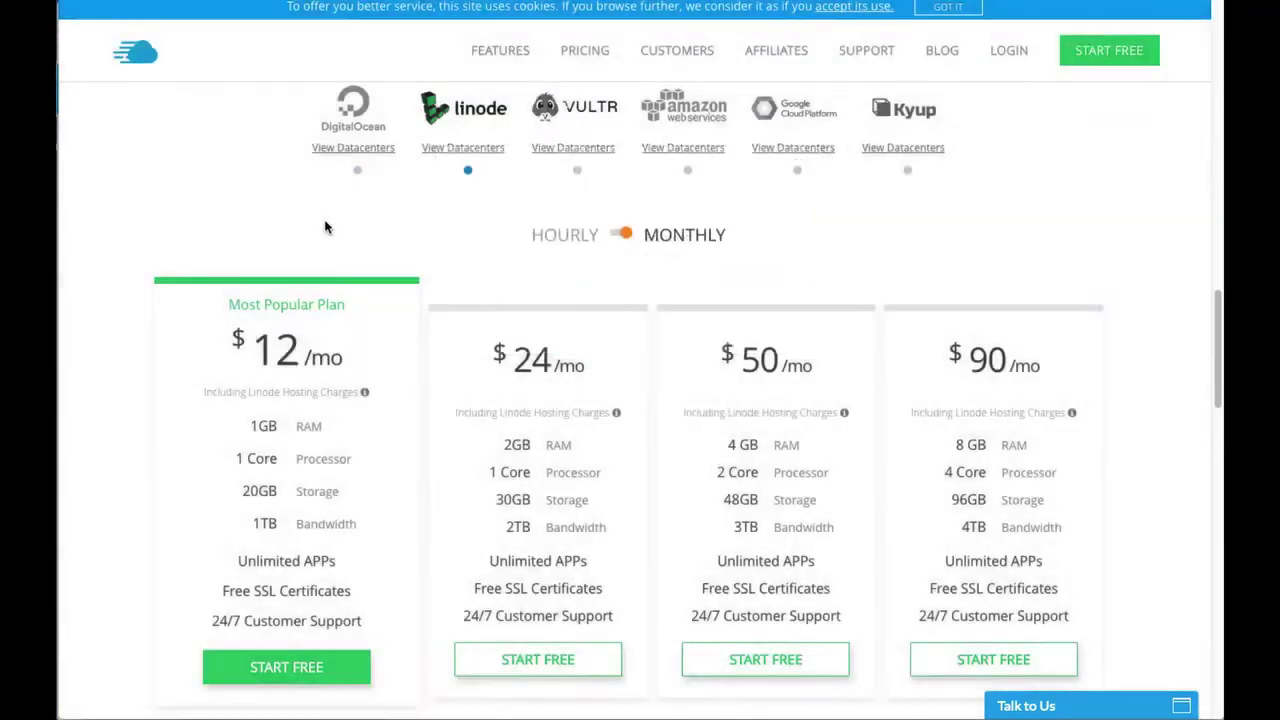
pyautogui.click(559, 150)
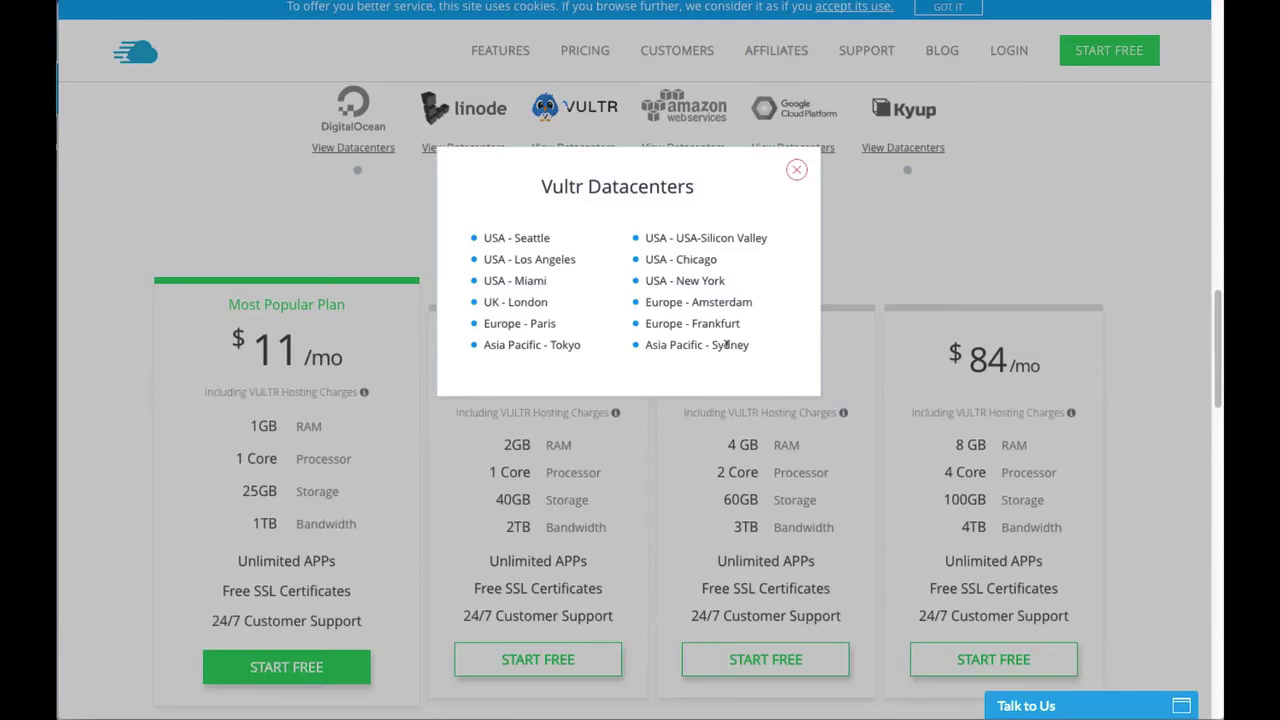
pyautogui.click(280, 218)
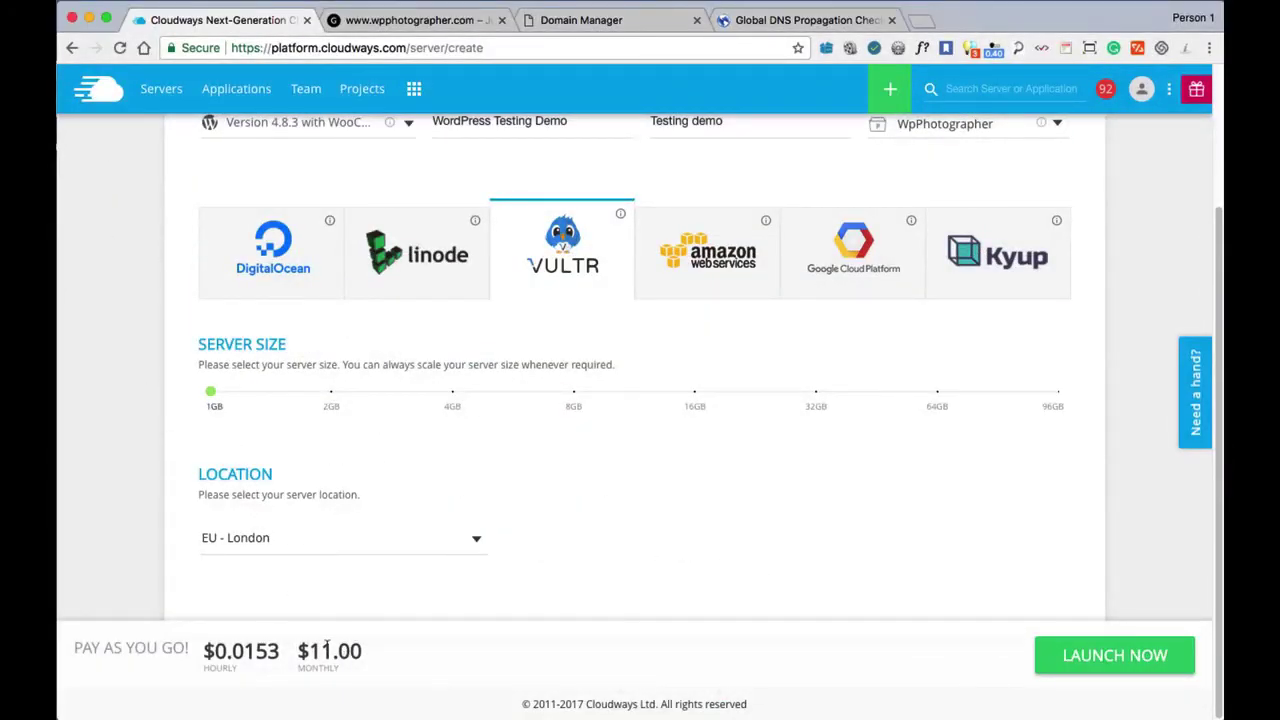
# Launch the Testing demo server on Vultr in EU - London.
pyautogui.click(1097, 663)
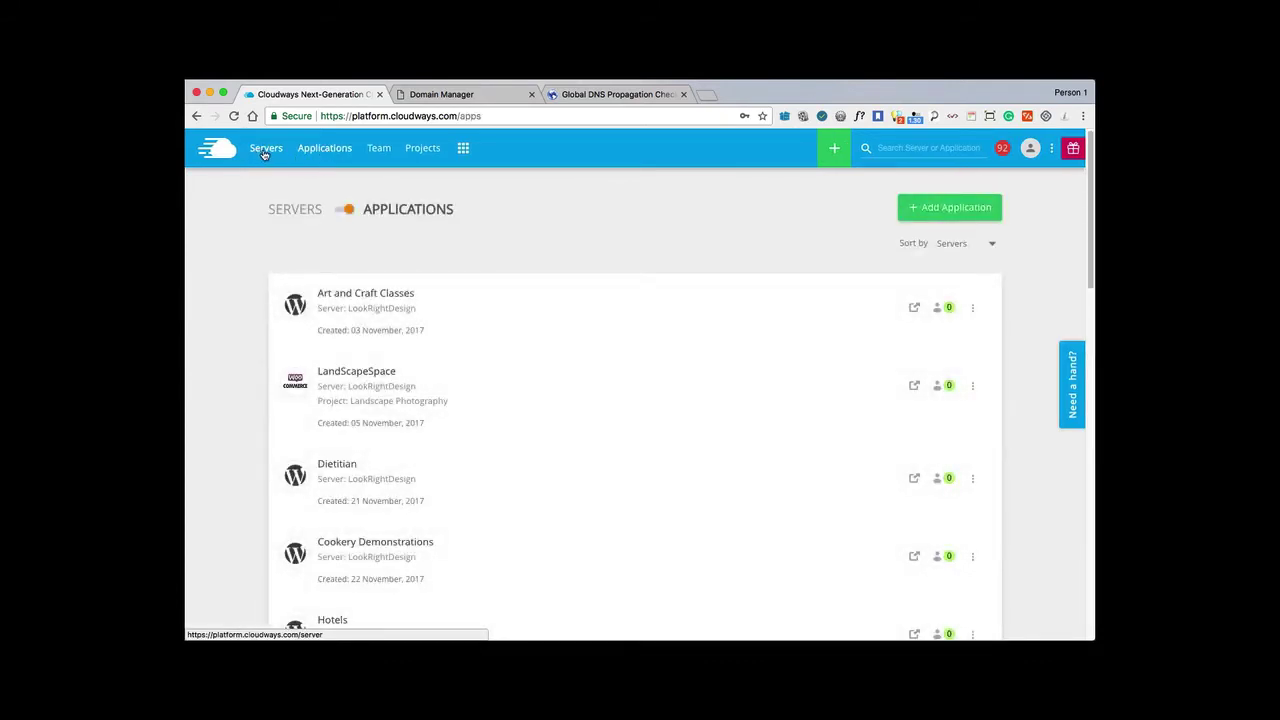
# Copy the Testing demo server's public IP 45.63.100.71 and go to wptog.com's GoDaddy DNS.
pyautogui.click(265, 152)
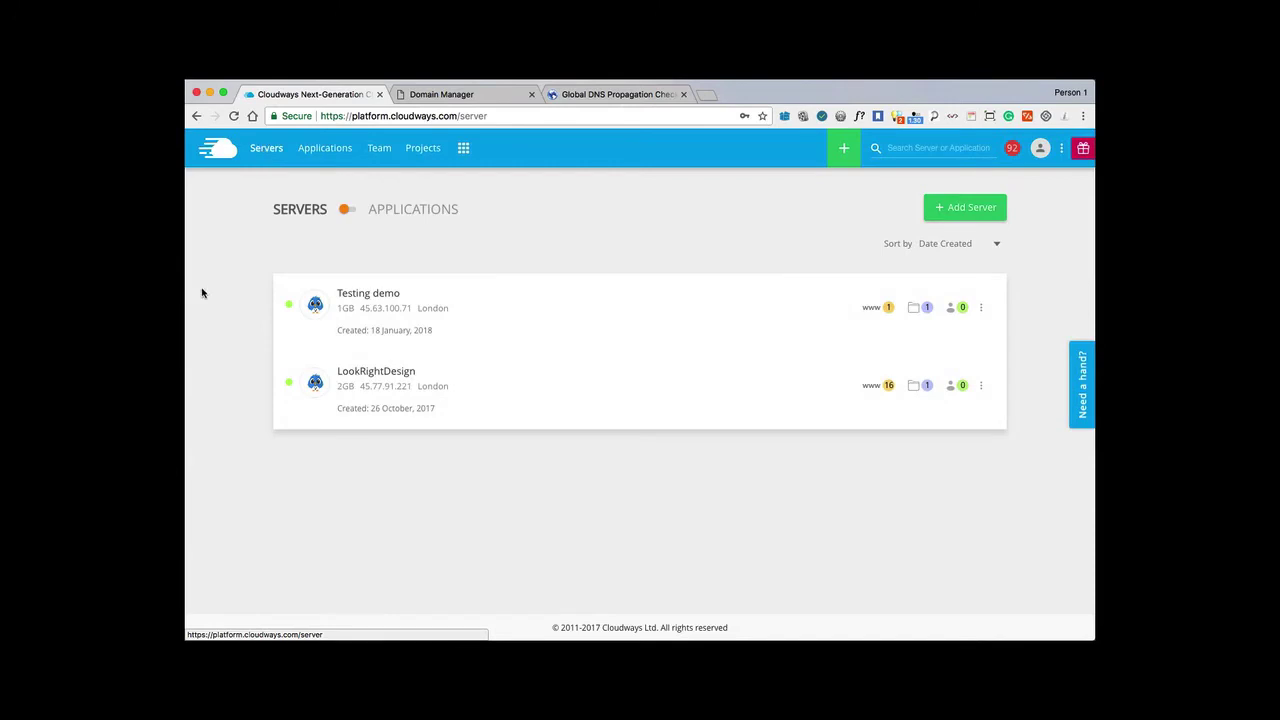
pyautogui.click(363, 311)
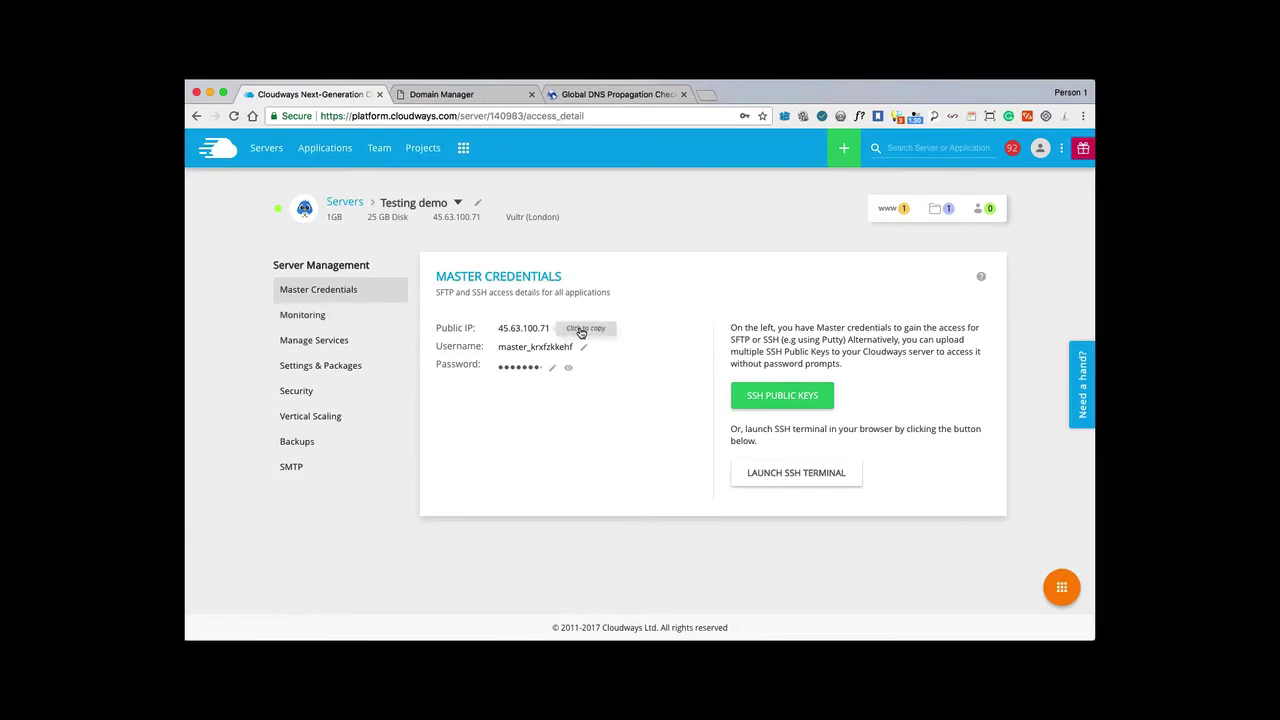
pyautogui.click(518, 332)
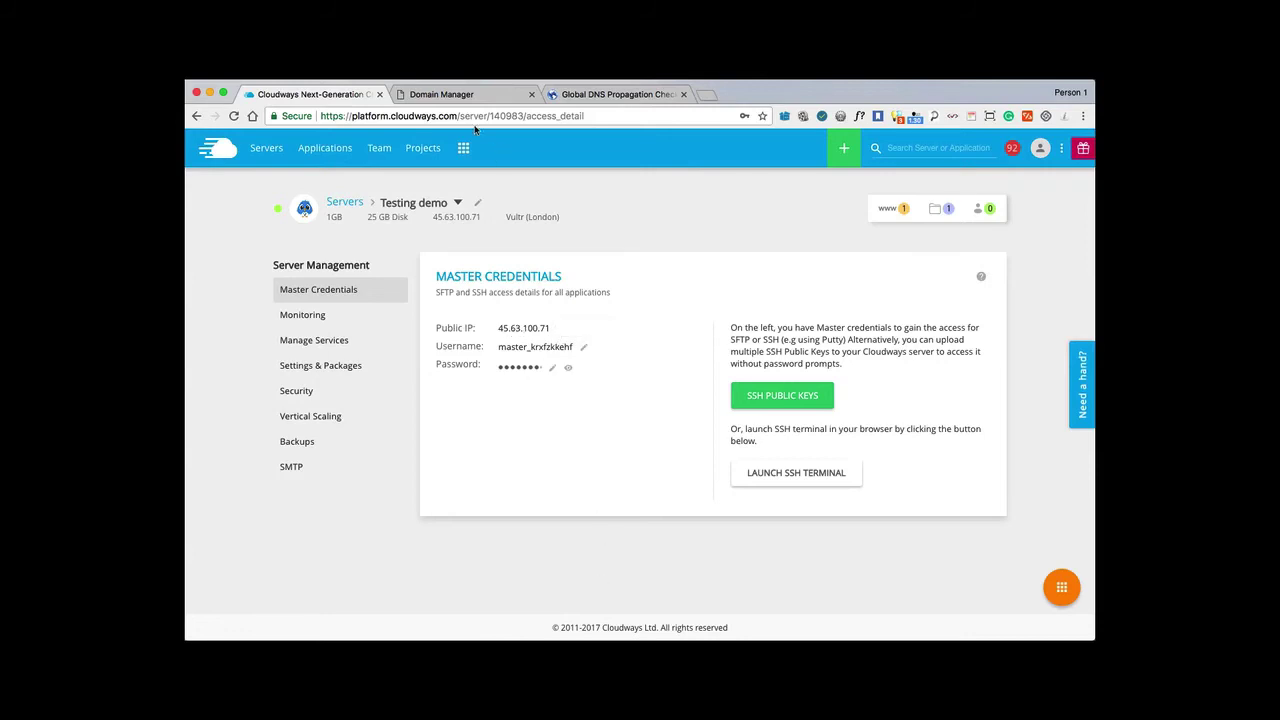
pyautogui.click(444, 96)
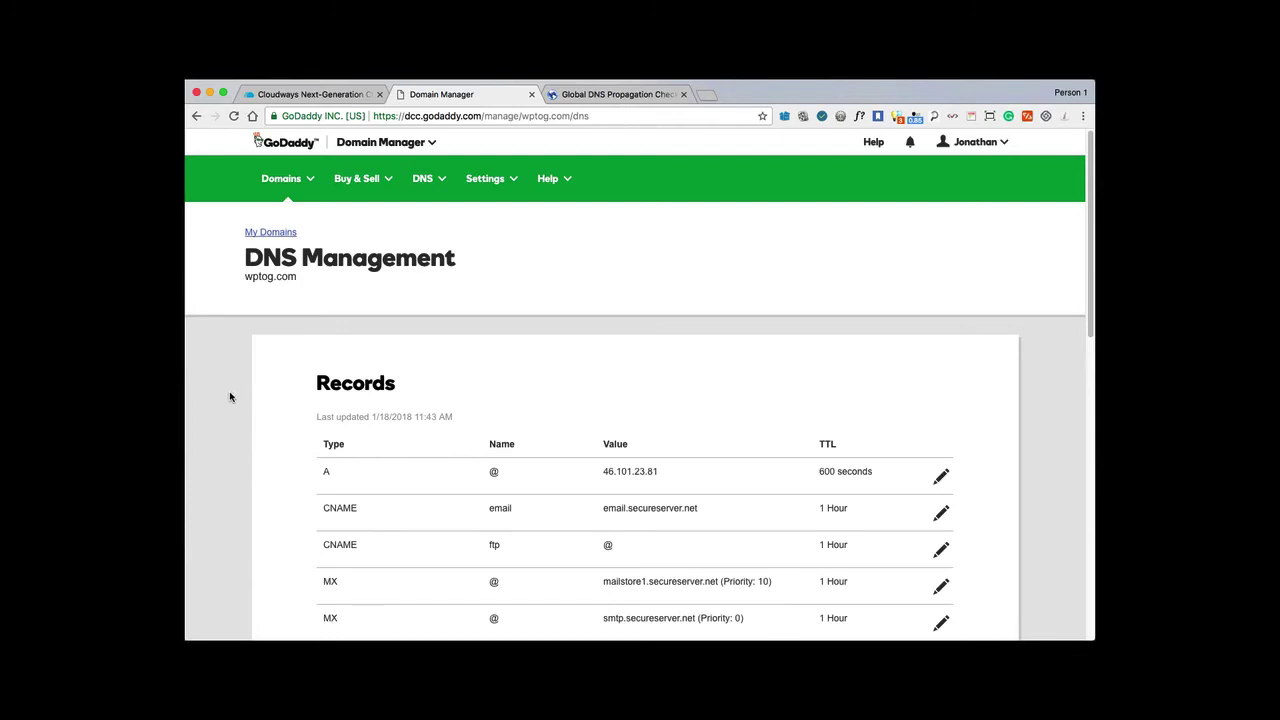
# Change the @ A record from 46.101.23.81 to 45.63.100.71 and save it.
pyautogui.scroll(-1, 230, 398)
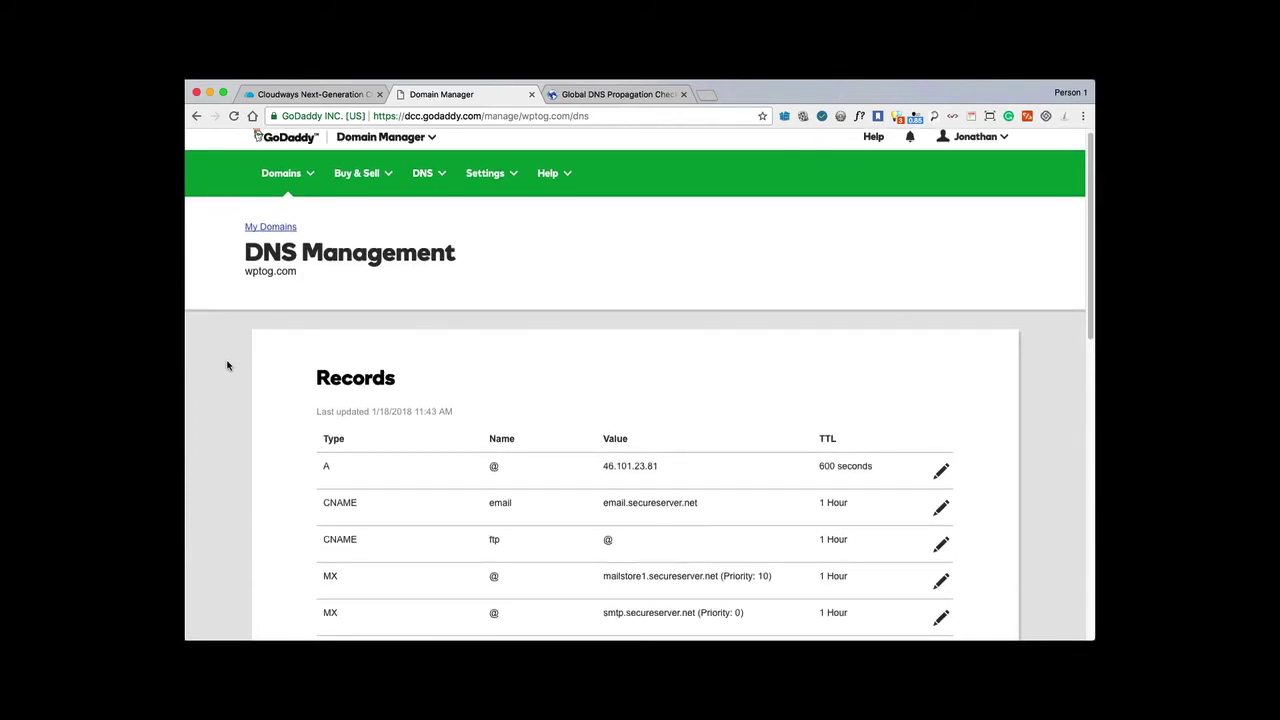
pyautogui.scroll(-3, 227, 366)
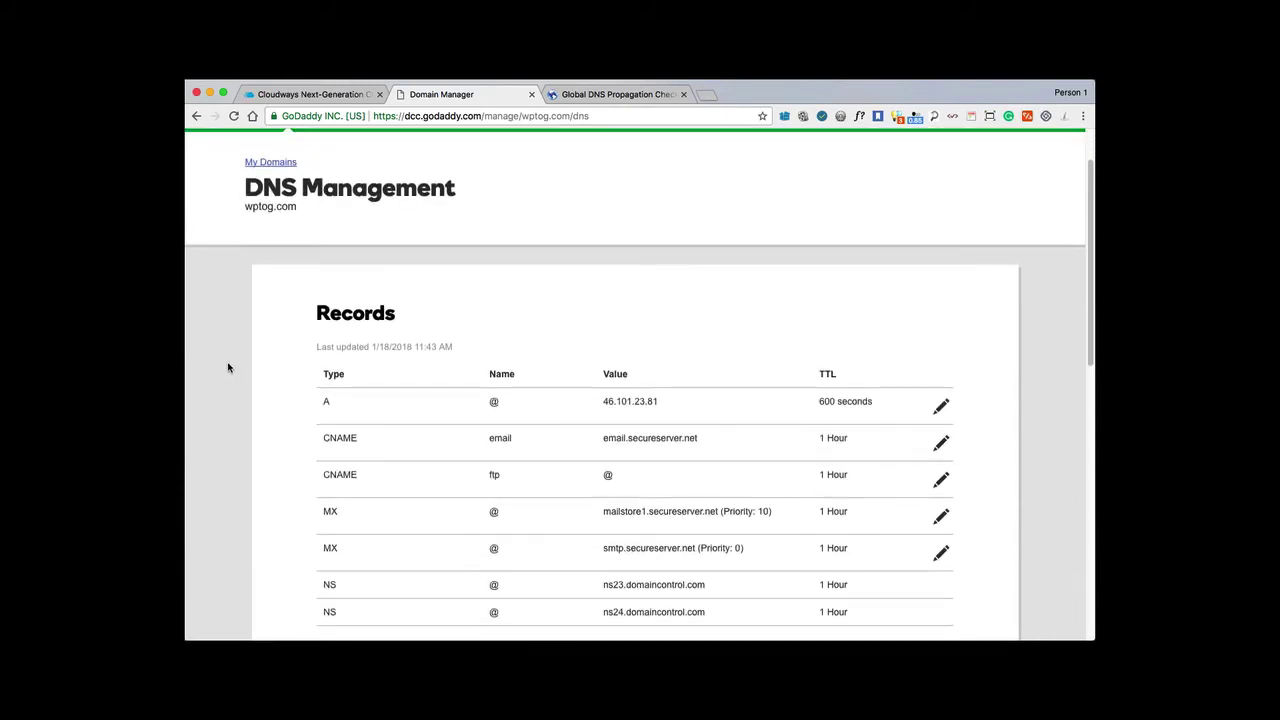
pyautogui.click(941, 408)
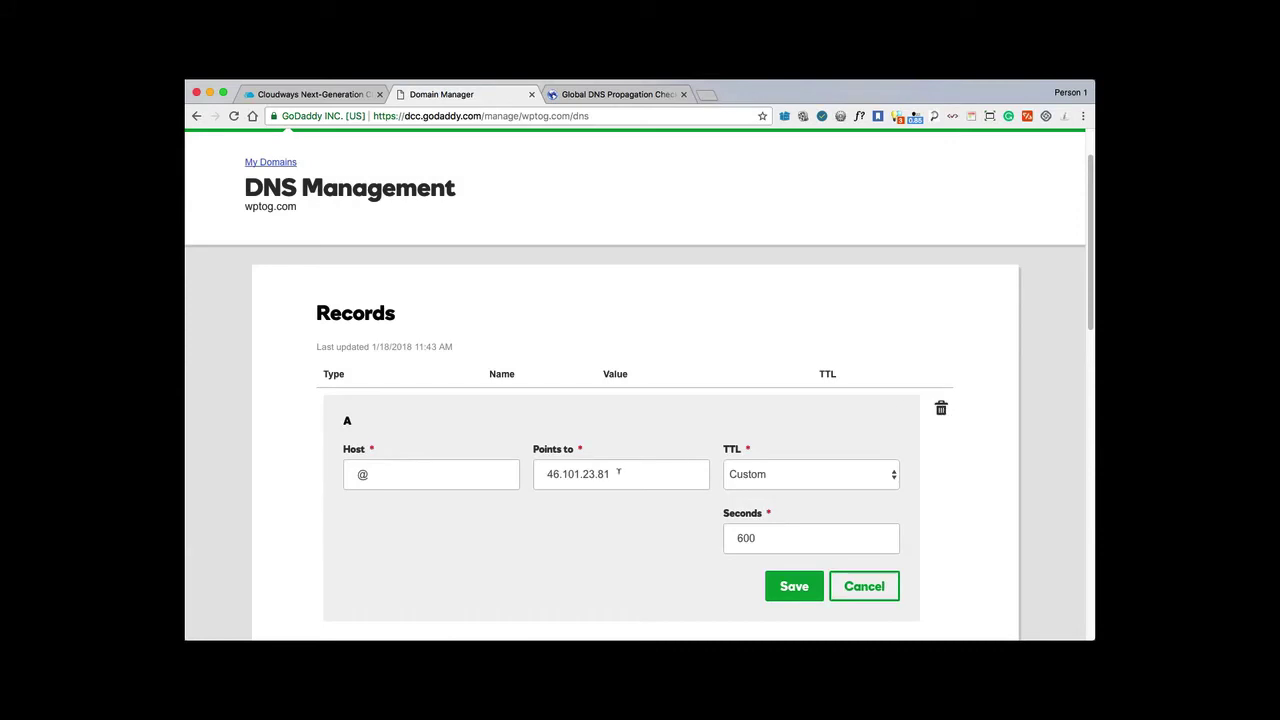
pyautogui.moveTo(618, 472); pyautogui.dragTo(526, 479)
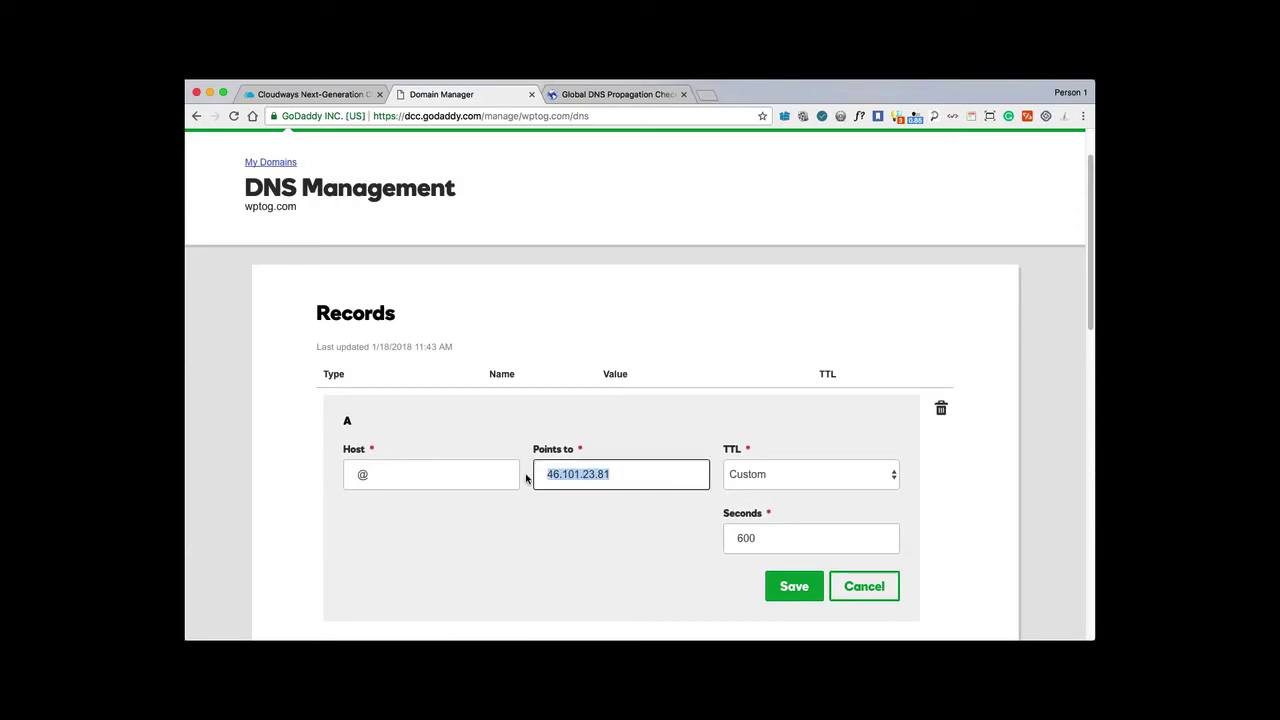
pyautogui.press('super+v')
pyautogui.click(787, 587)
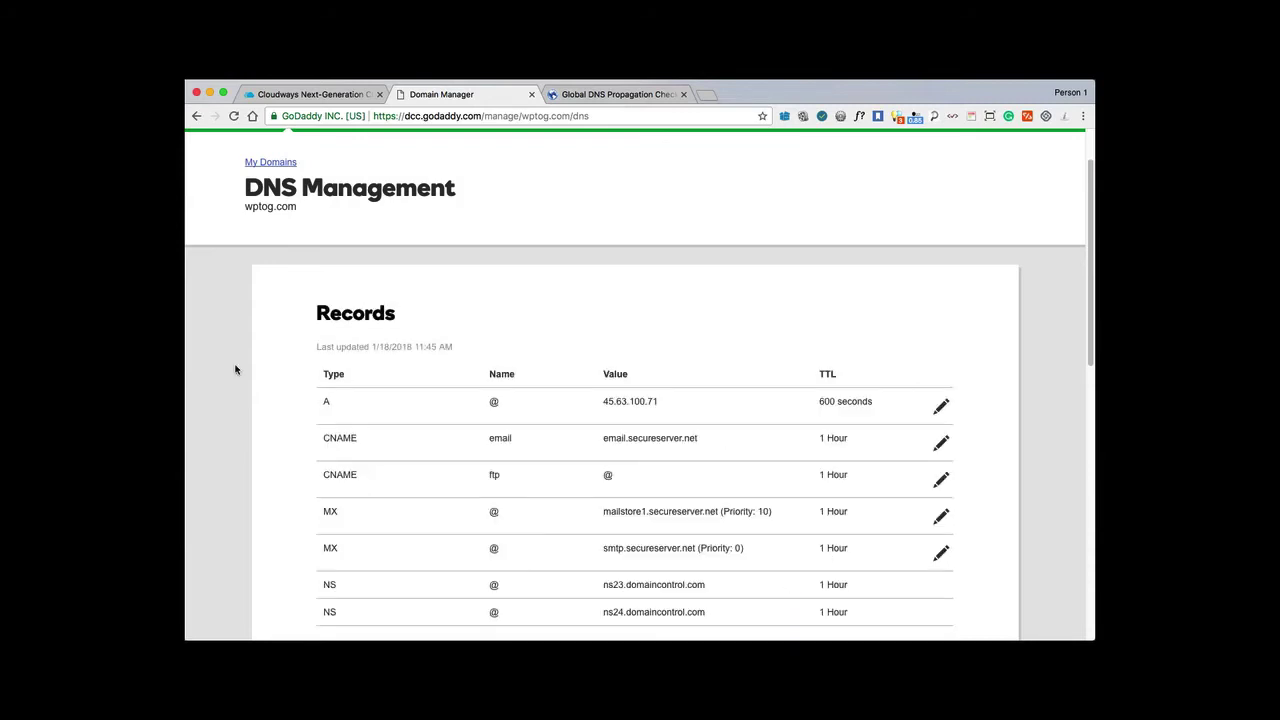
# Add a www A record pointing to 45.63.100.71.
pyautogui.scroll(-4, 206, 391)
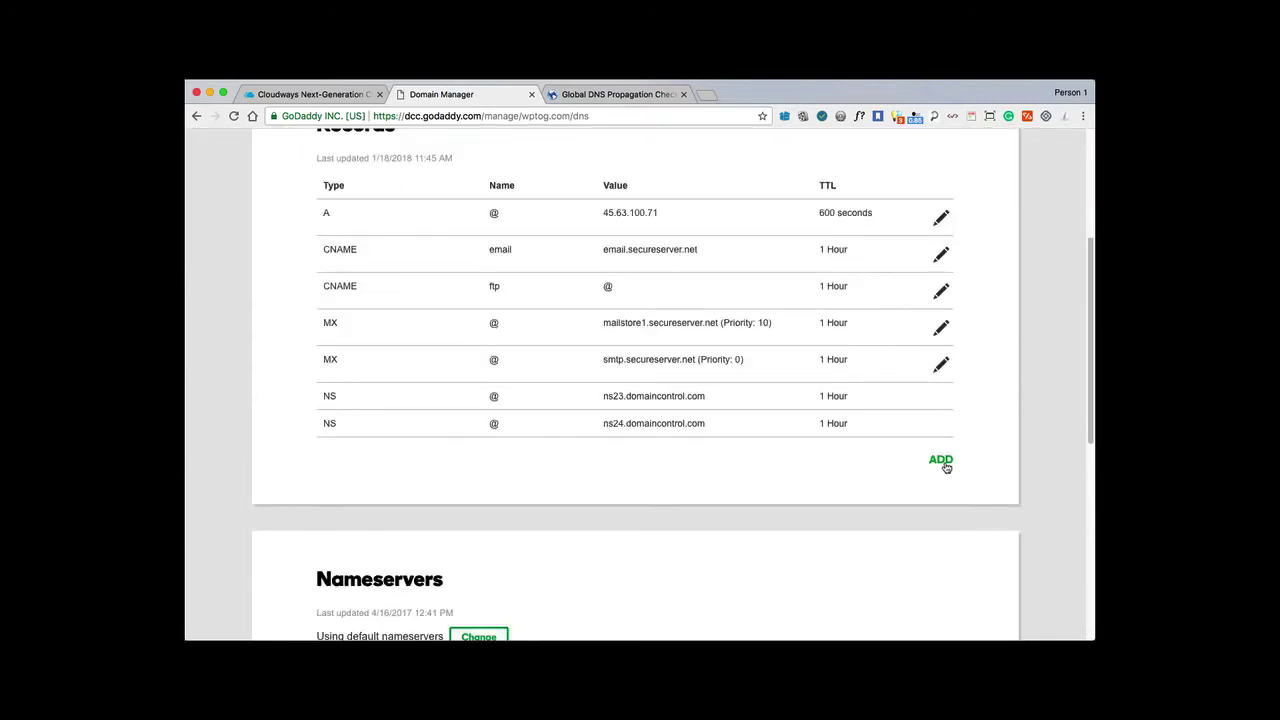
pyautogui.click(944, 462)
pyautogui.click(430, 500)
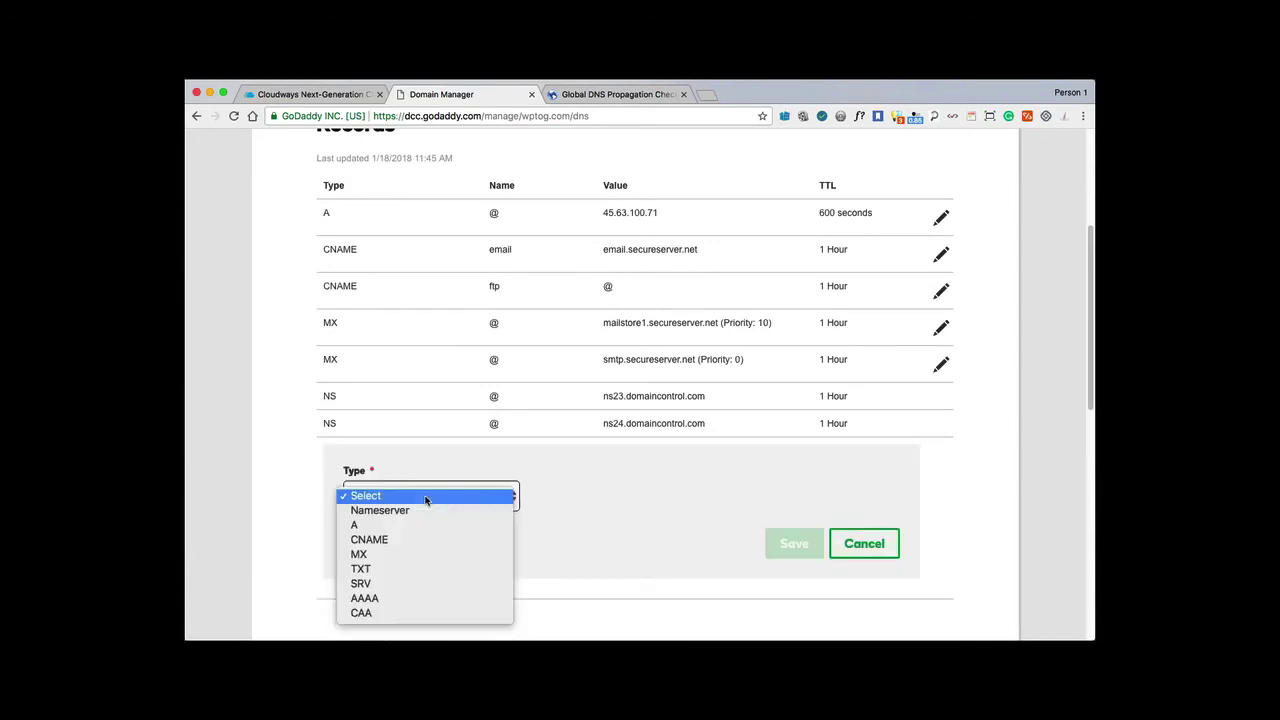
pyautogui.click(378, 526)
pyautogui.click(600, 494)
pyautogui.write('www')
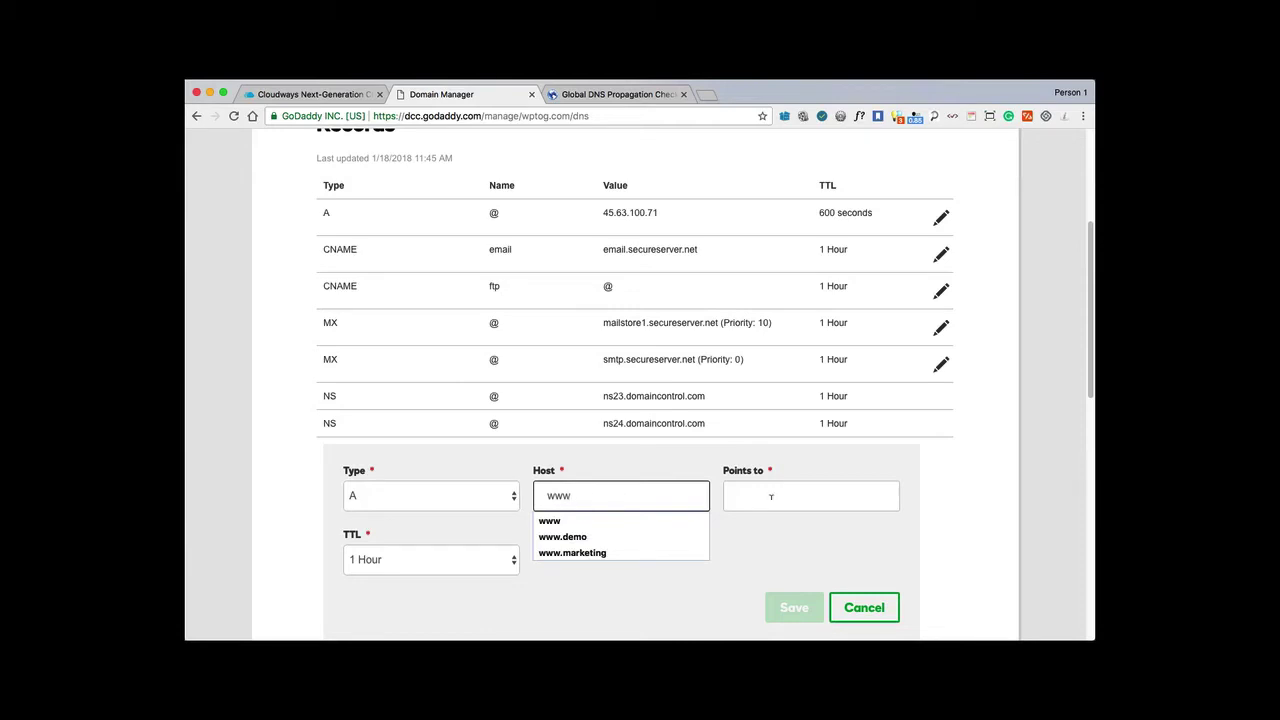
pyautogui.click(770, 495)
pyautogui.press('super+v')
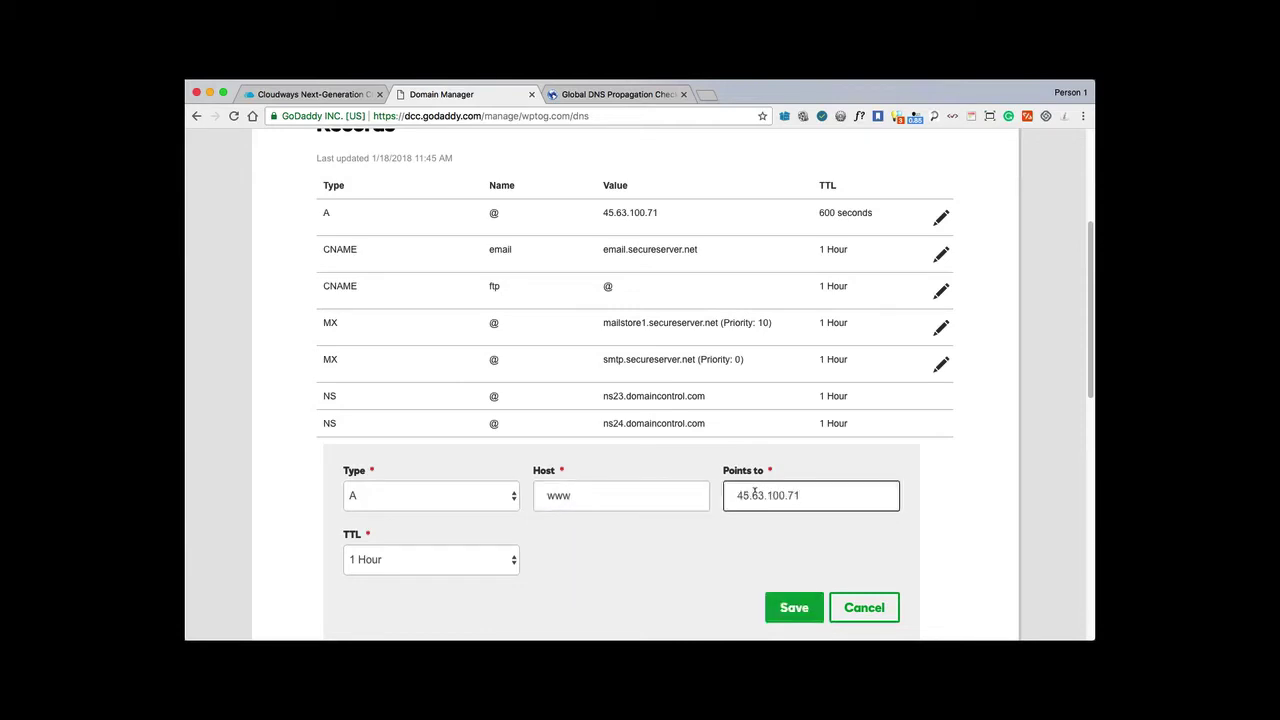
pyautogui.click(789, 611)
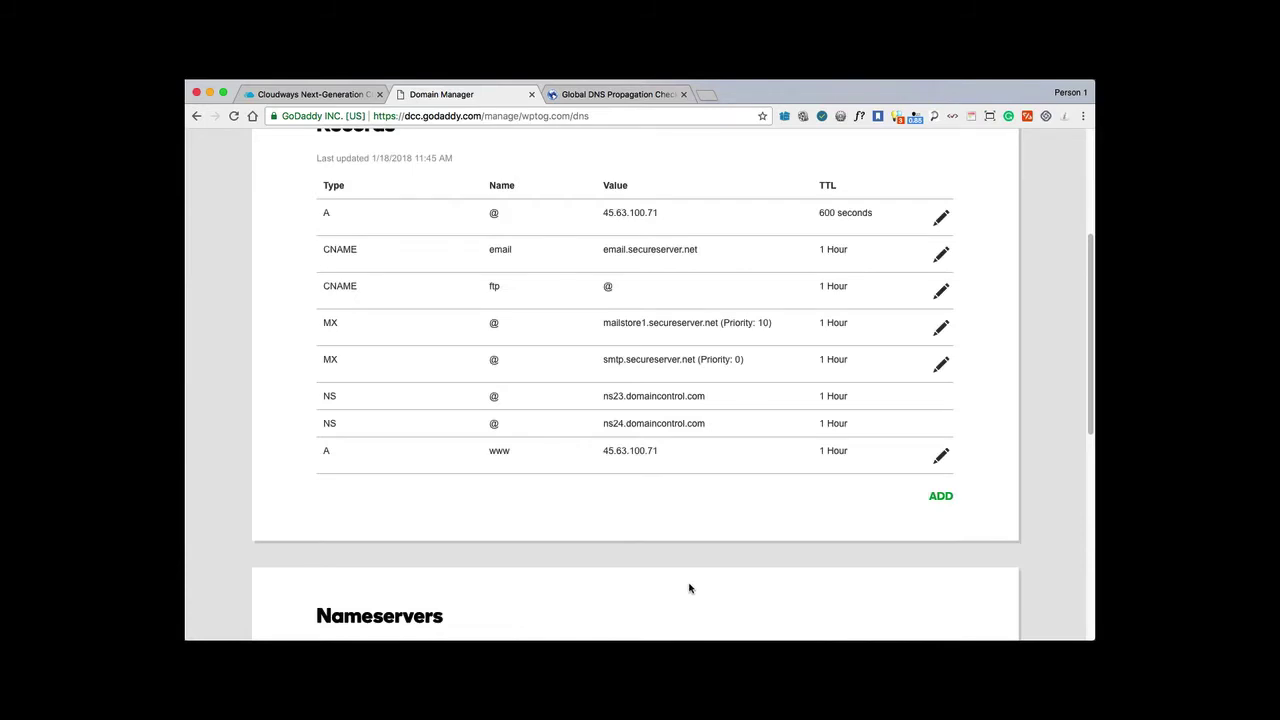
pyautogui.scroll(3, 190, 277)
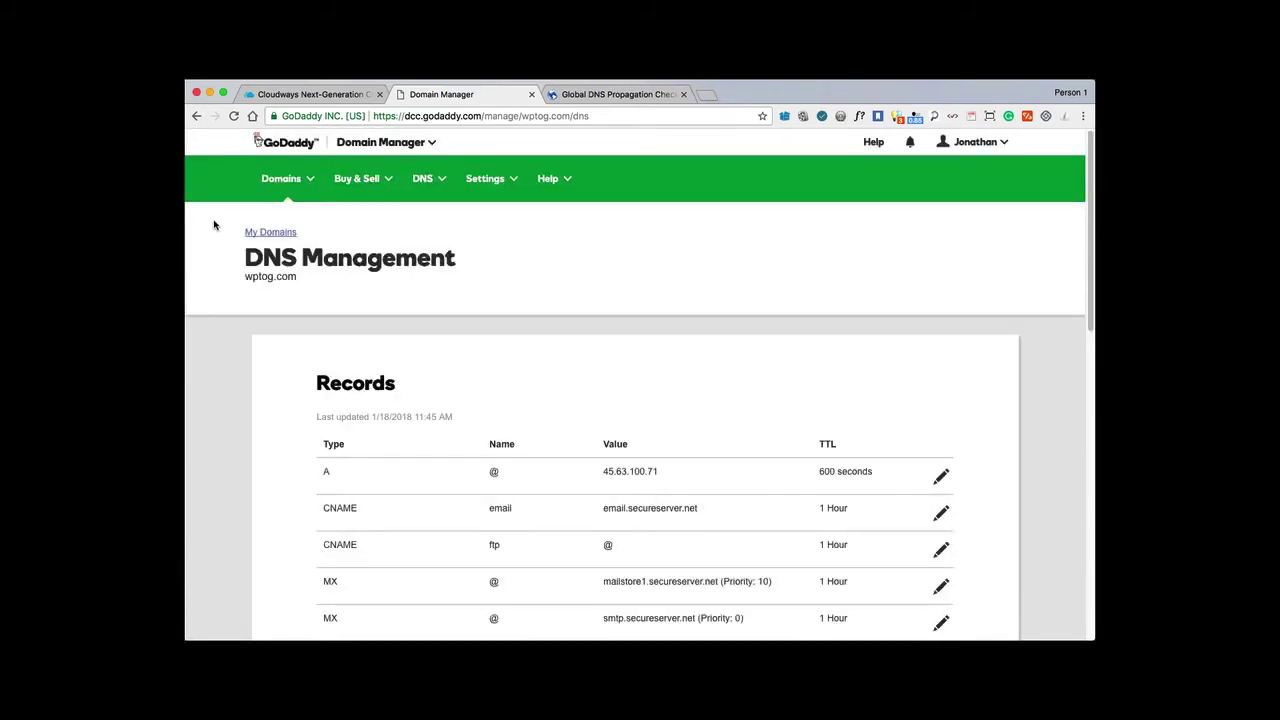
# Copy the domain name wptog.com from under the GoDaddy DNS Management title.
pyautogui.moveTo(245, 277); pyautogui.dragTo(297, 277)
pyautogui.rightClick(279, 276)
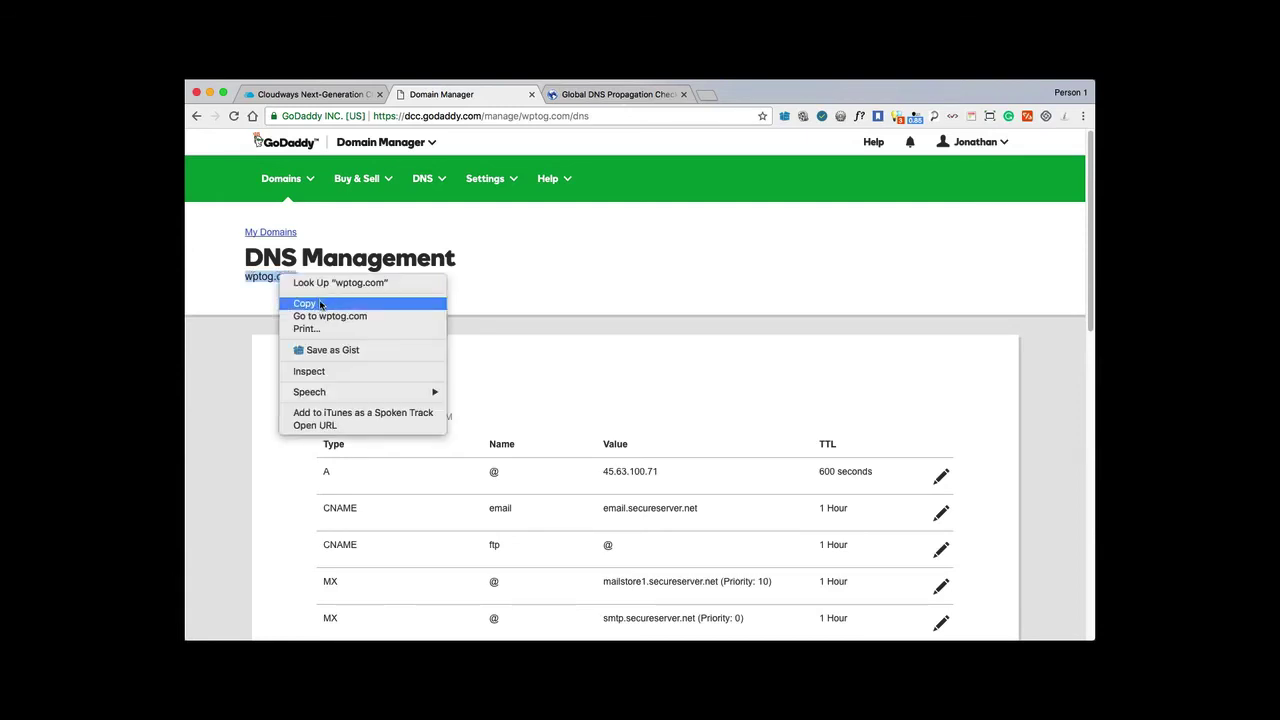
pyautogui.click(320, 304)
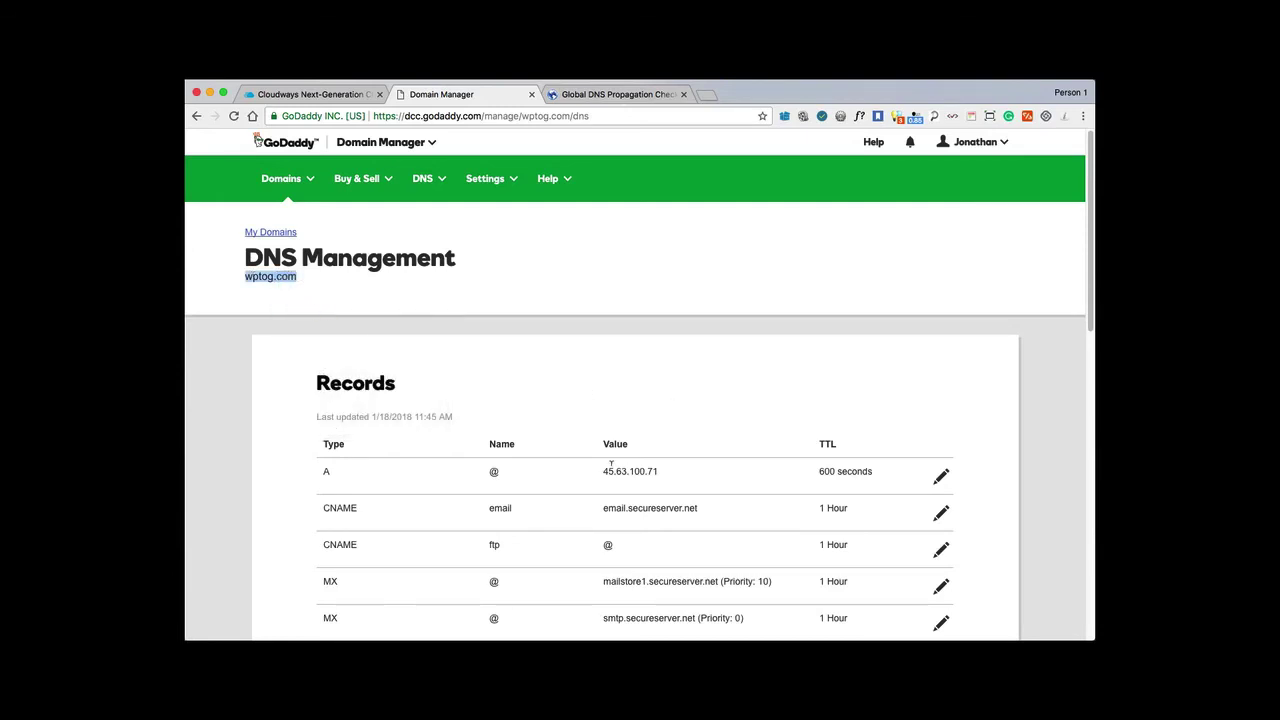
pyautogui.click(659, 268)
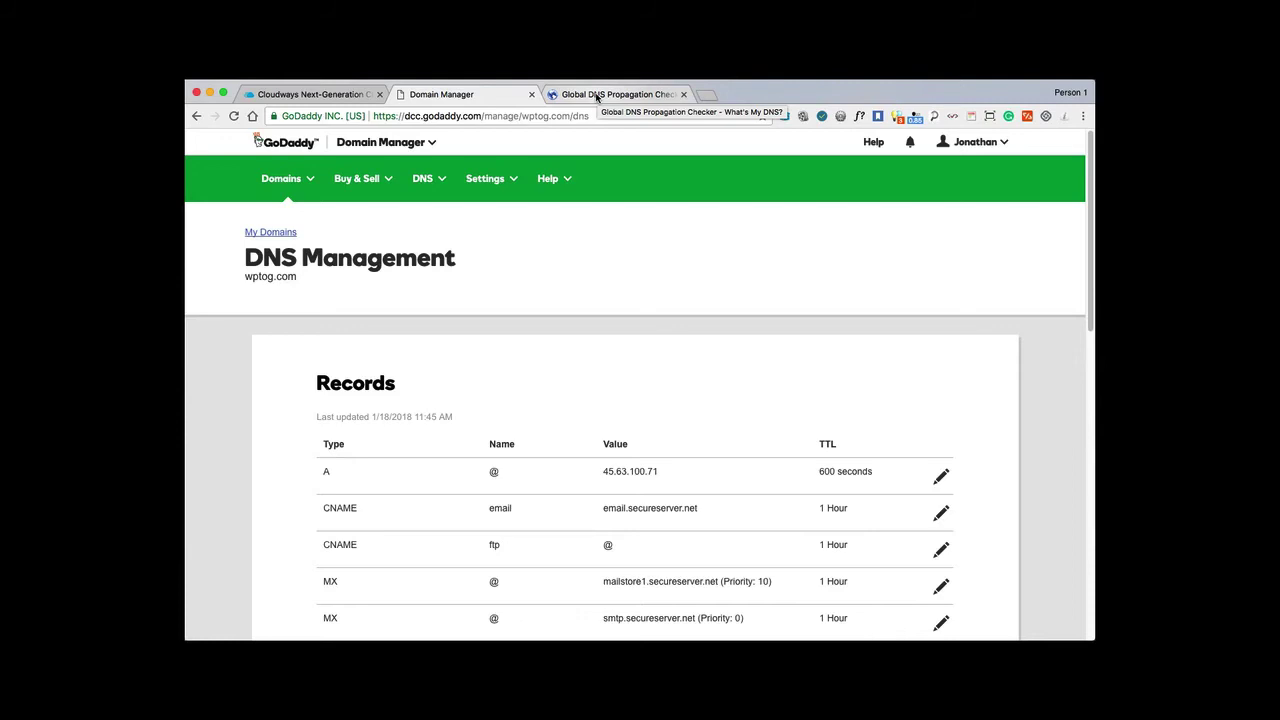
pyautogui.click(598, 95)
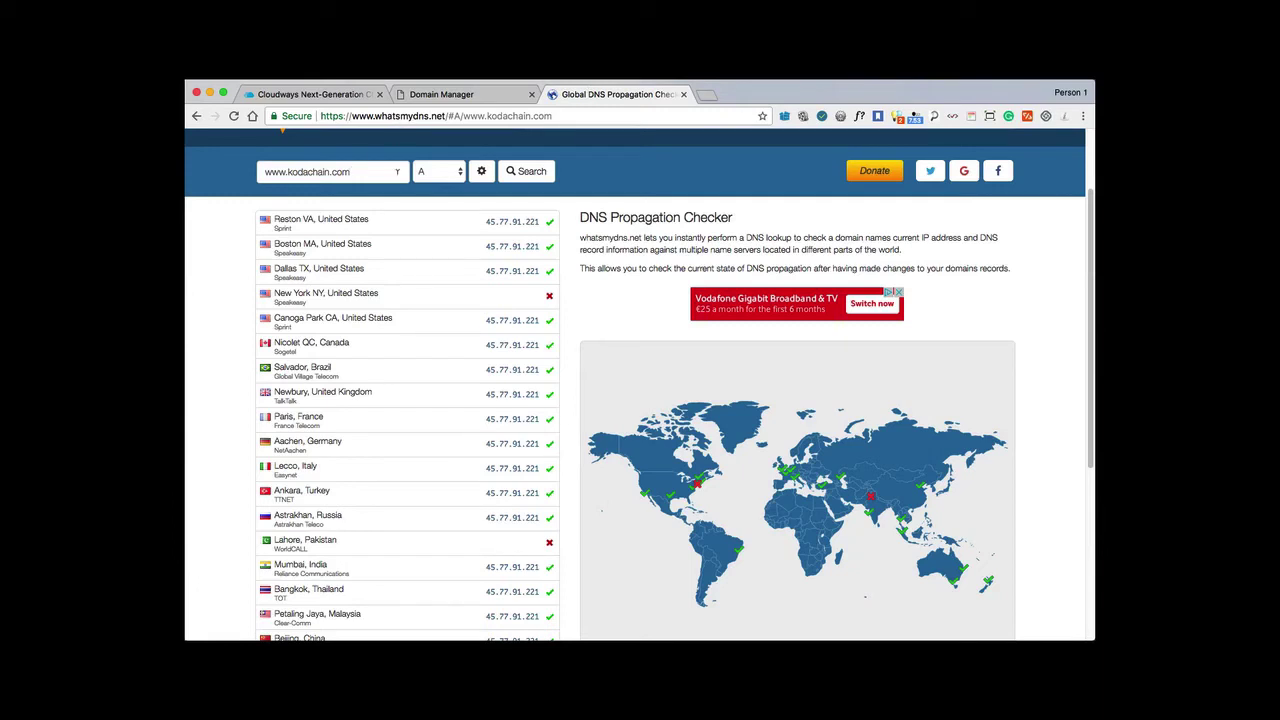
pyautogui.tripleClick(337, 166)
pyautogui.write('wptog.com')
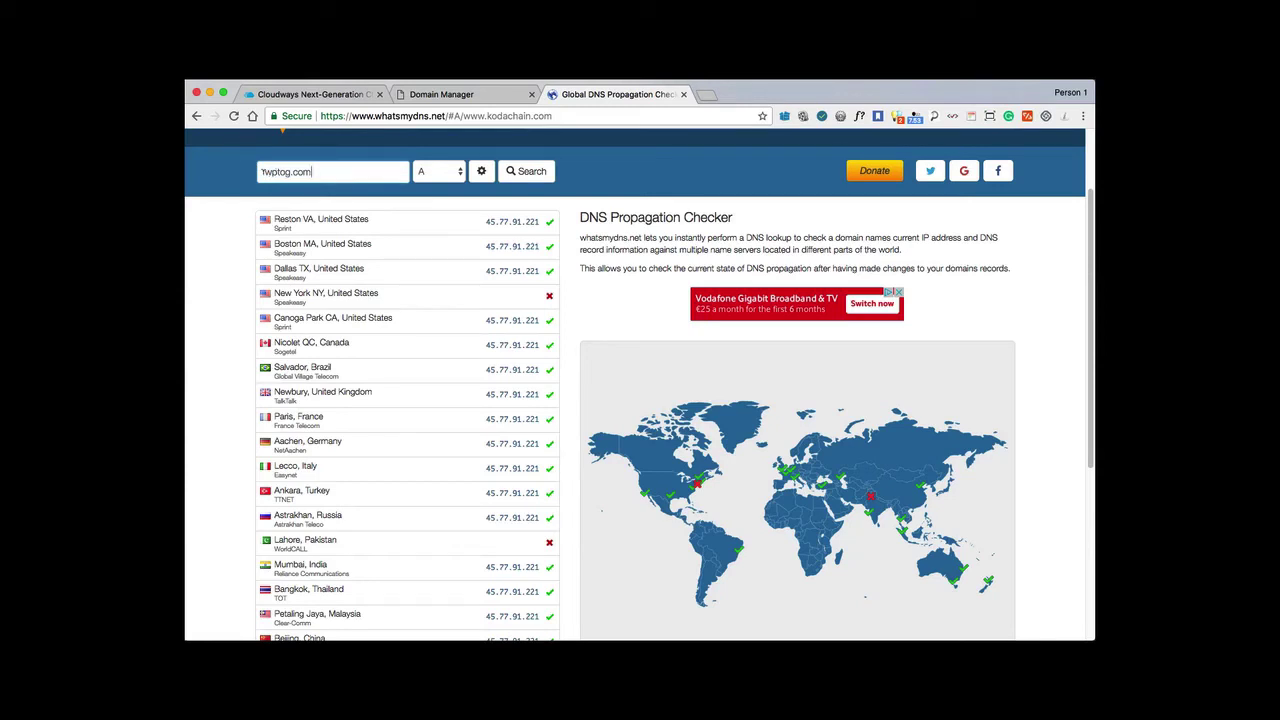
pyautogui.write('www.')
pyautogui.click(515, 173)
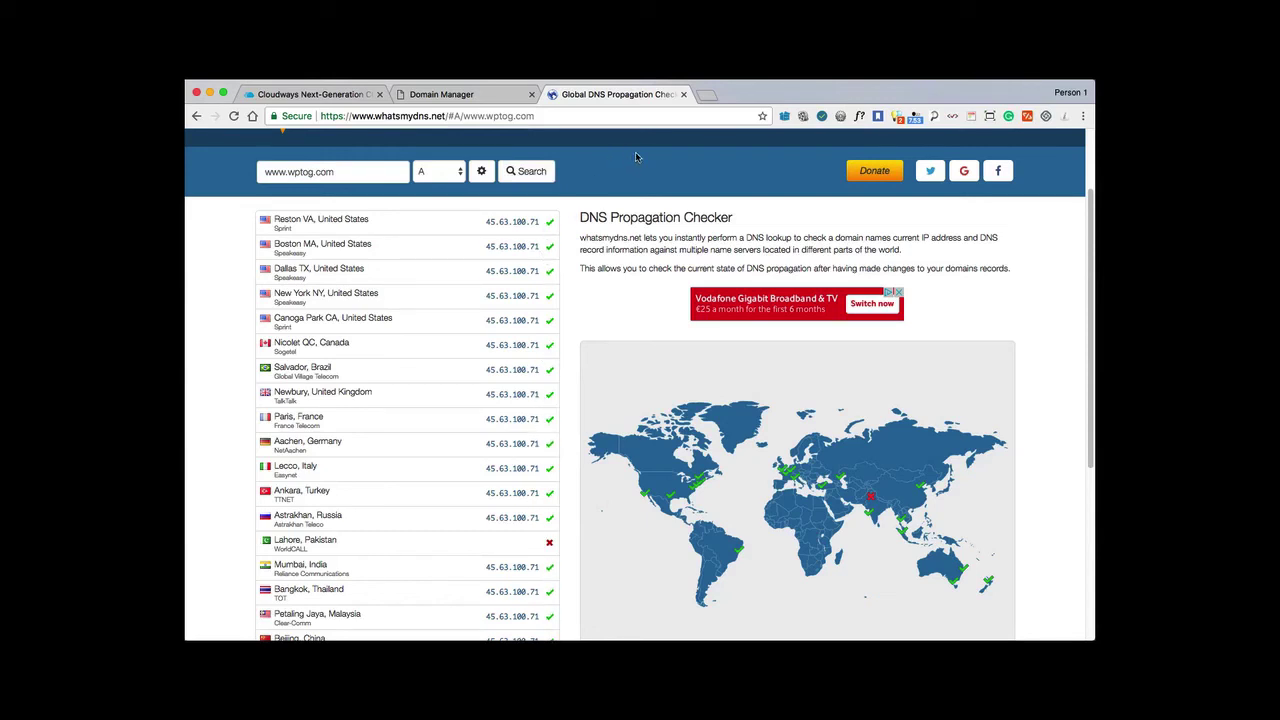
# Open the WordPress Testing Demo application from the Cloudways Applications list.
pyautogui.click(296, 97)
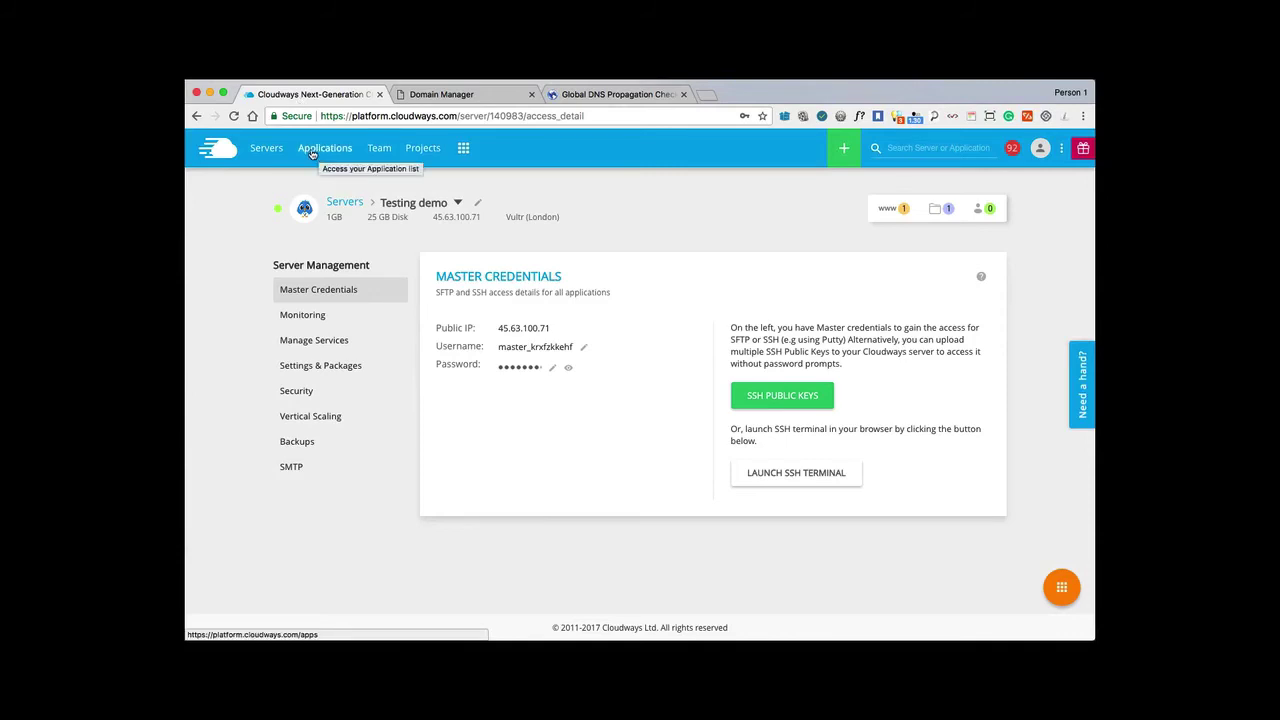
pyautogui.click(266, 148)
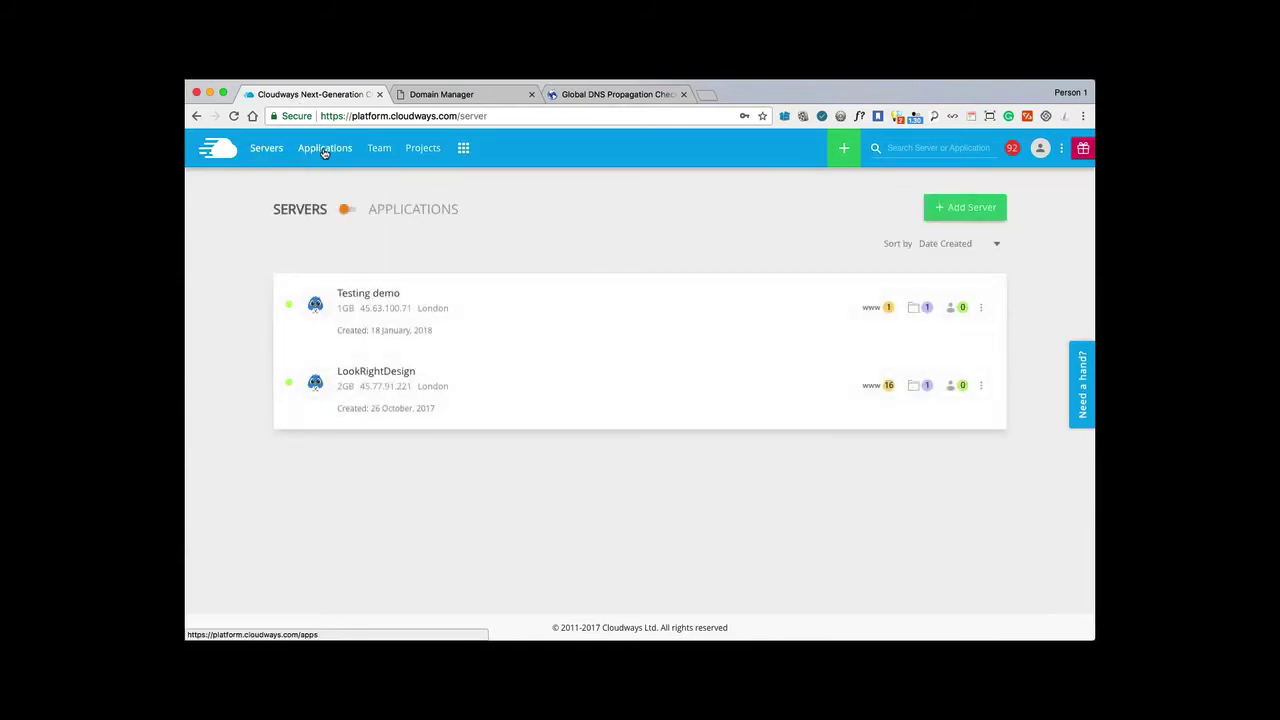
pyautogui.click(324, 150)
pyautogui.scroll(-10, 224, 345)
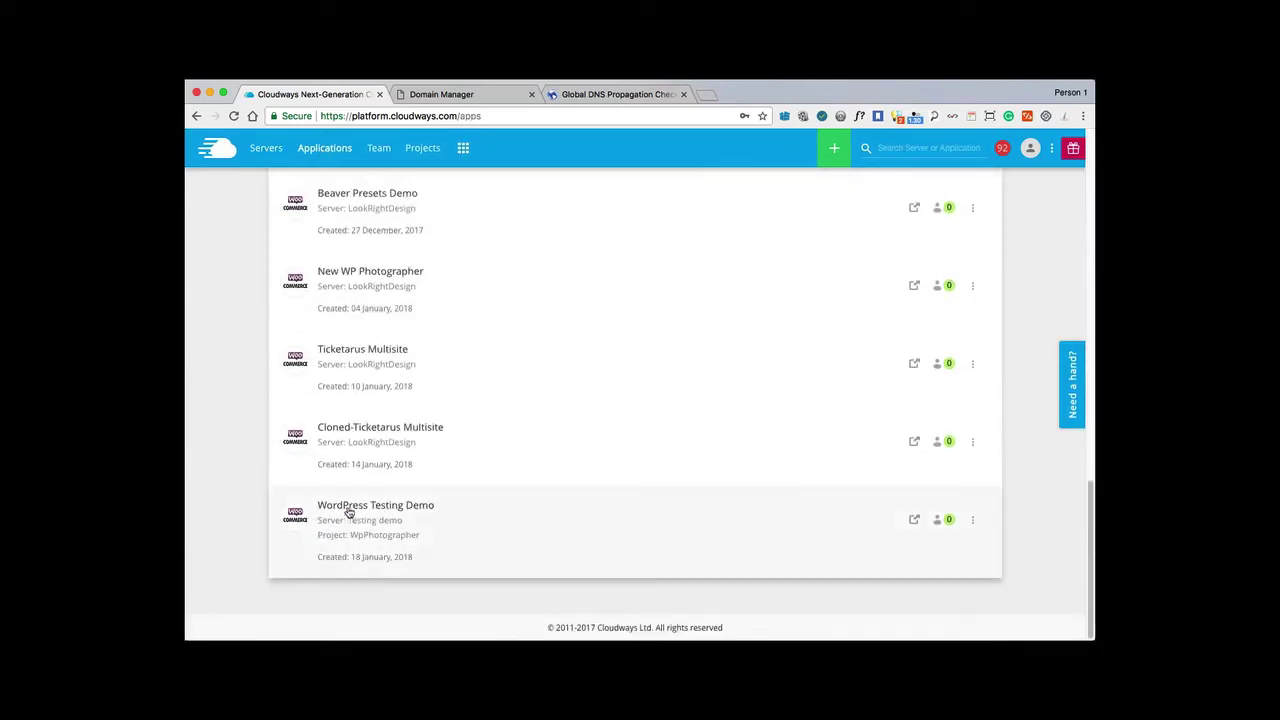
pyautogui.click(348, 523)
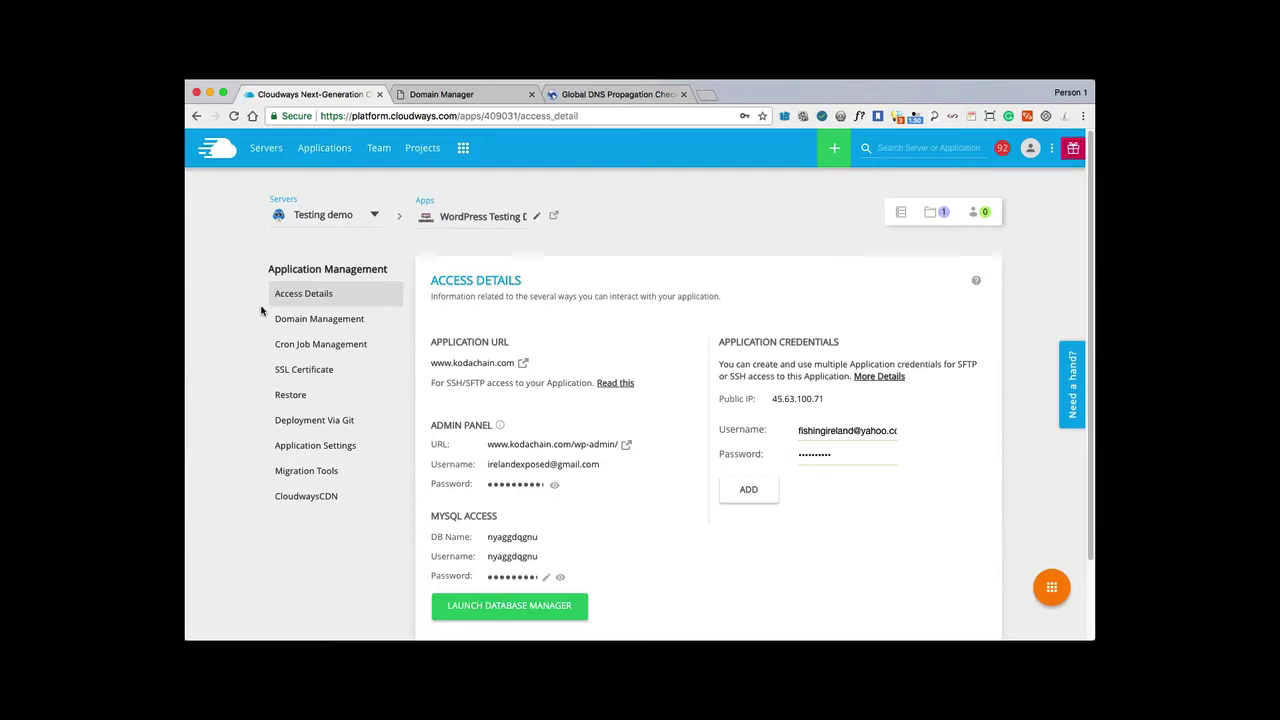
pyautogui.click(326, 326)
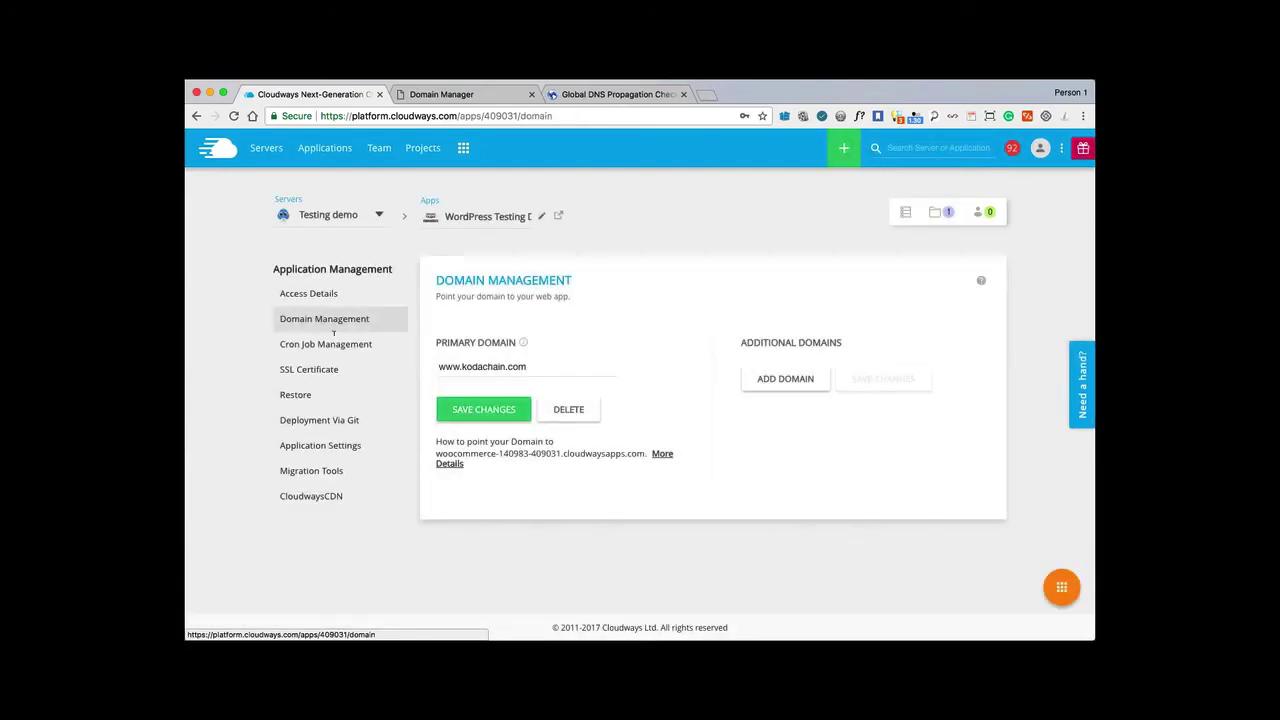
pyautogui.tripleClick(531, 365)
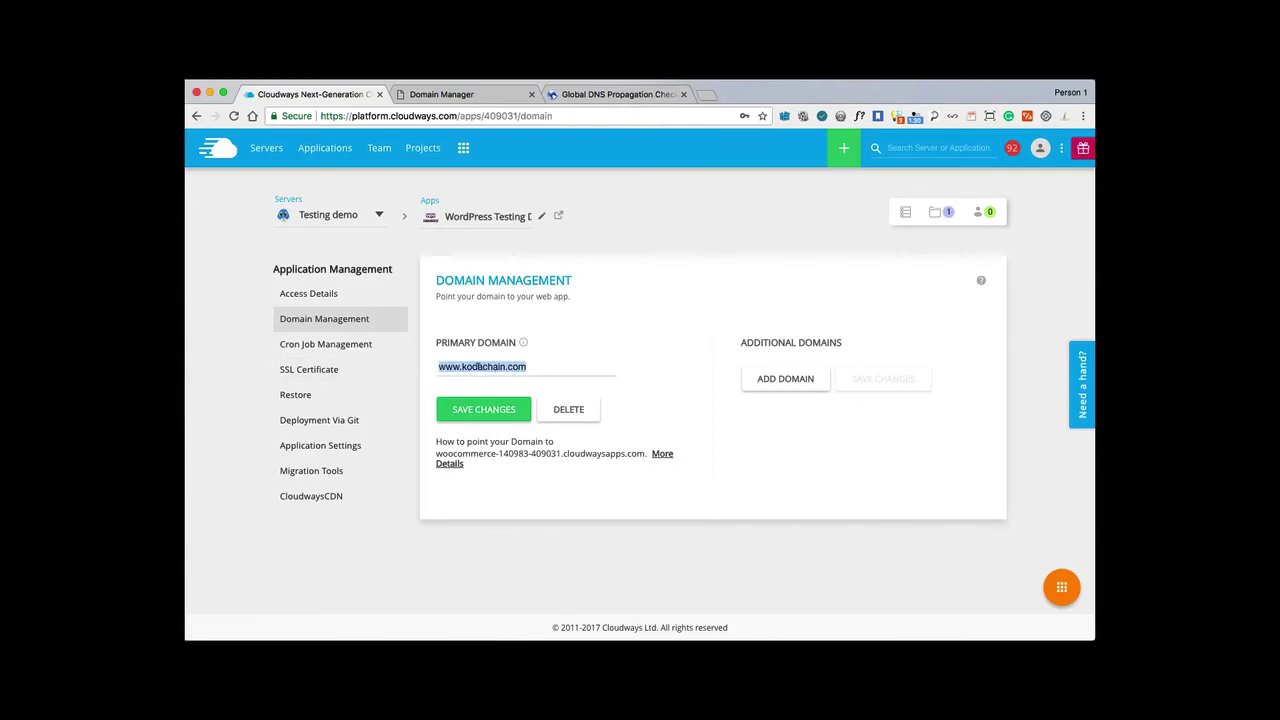
pyautogui.write('wptog.com')
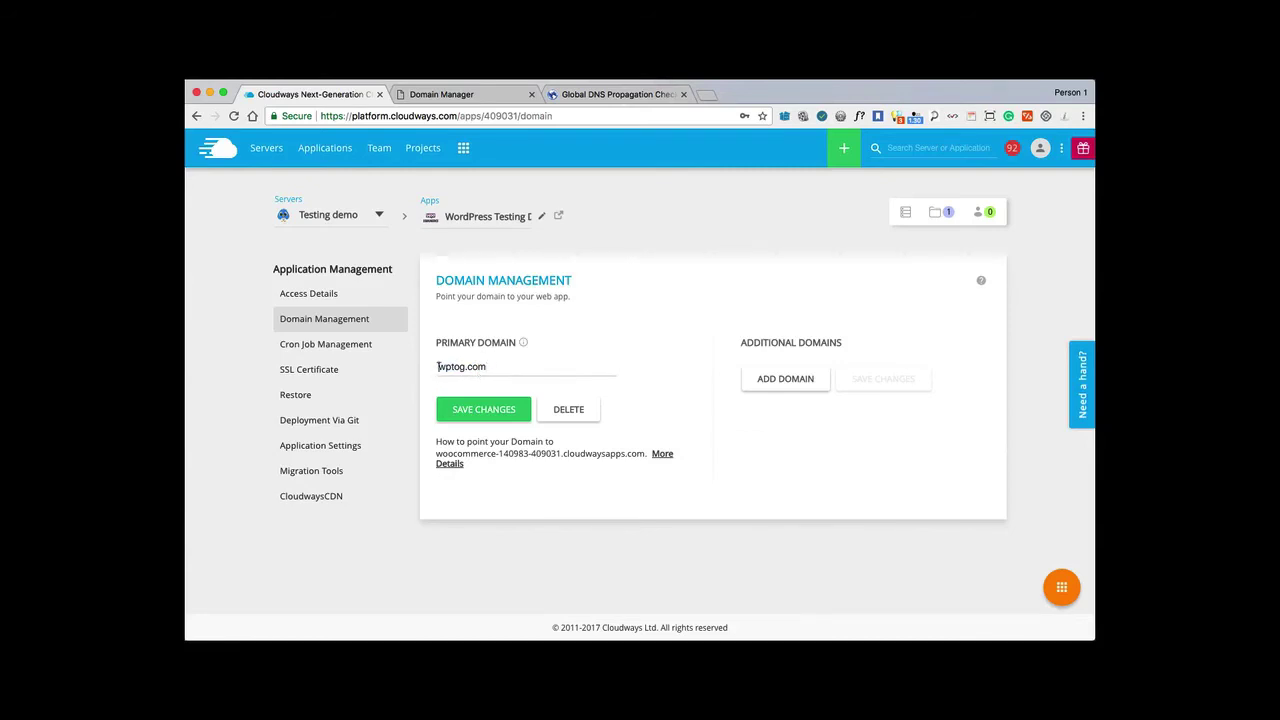
pyautogui.click(437, 367)
pyautogui.write('www.')
pyautogui.click(476, 412)
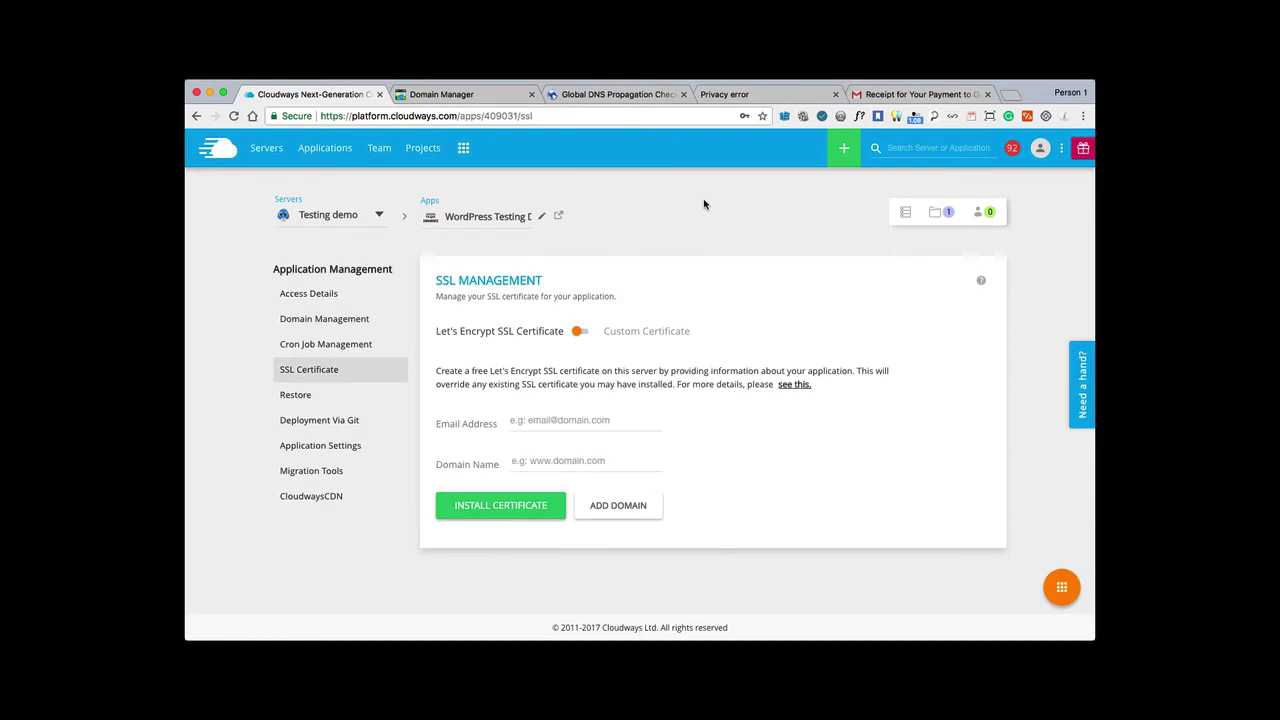
pyautogui.click(315, 319)
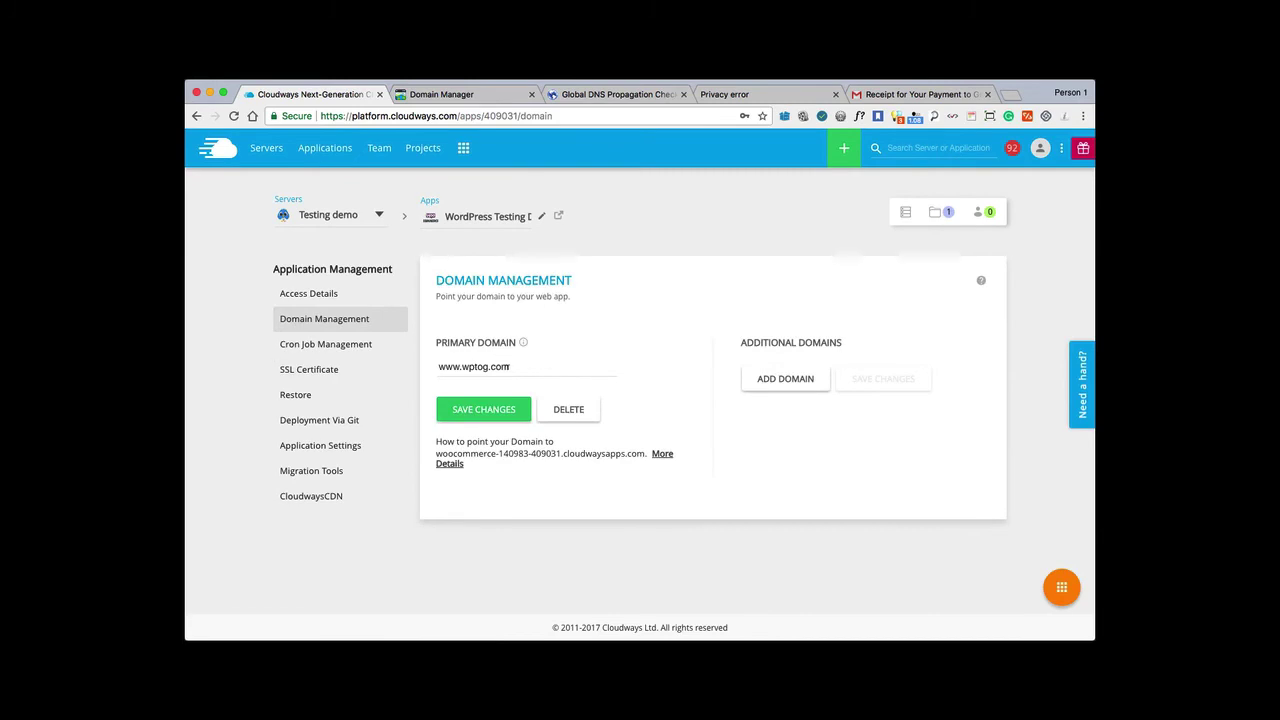
pyautogui.click(303, 372)
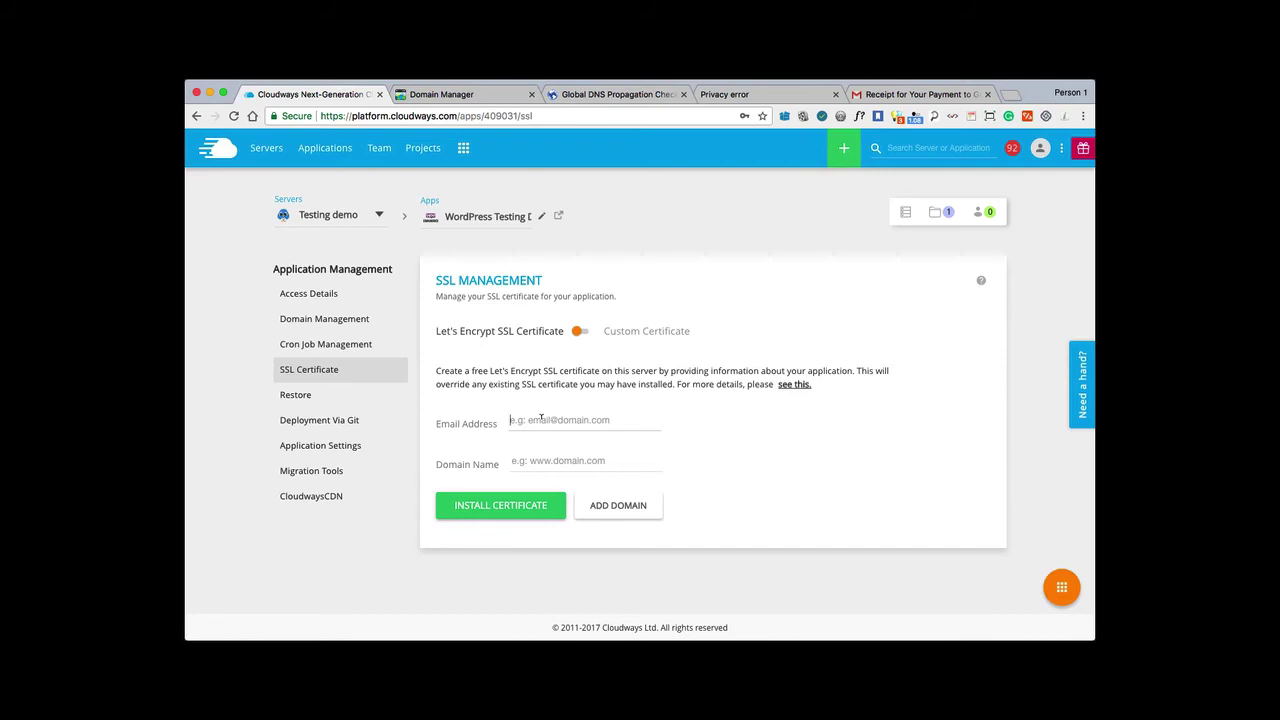
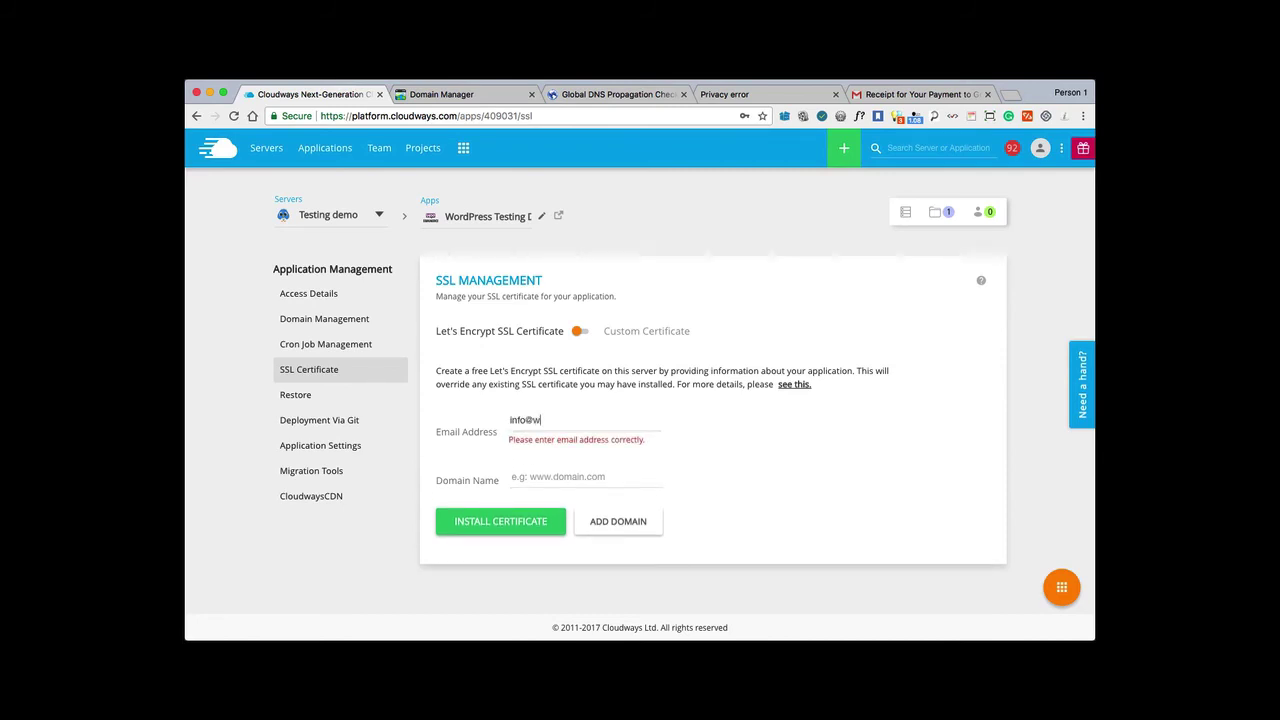
pyautogui.click(543, 455)
pyautogui.write('wptog.com')
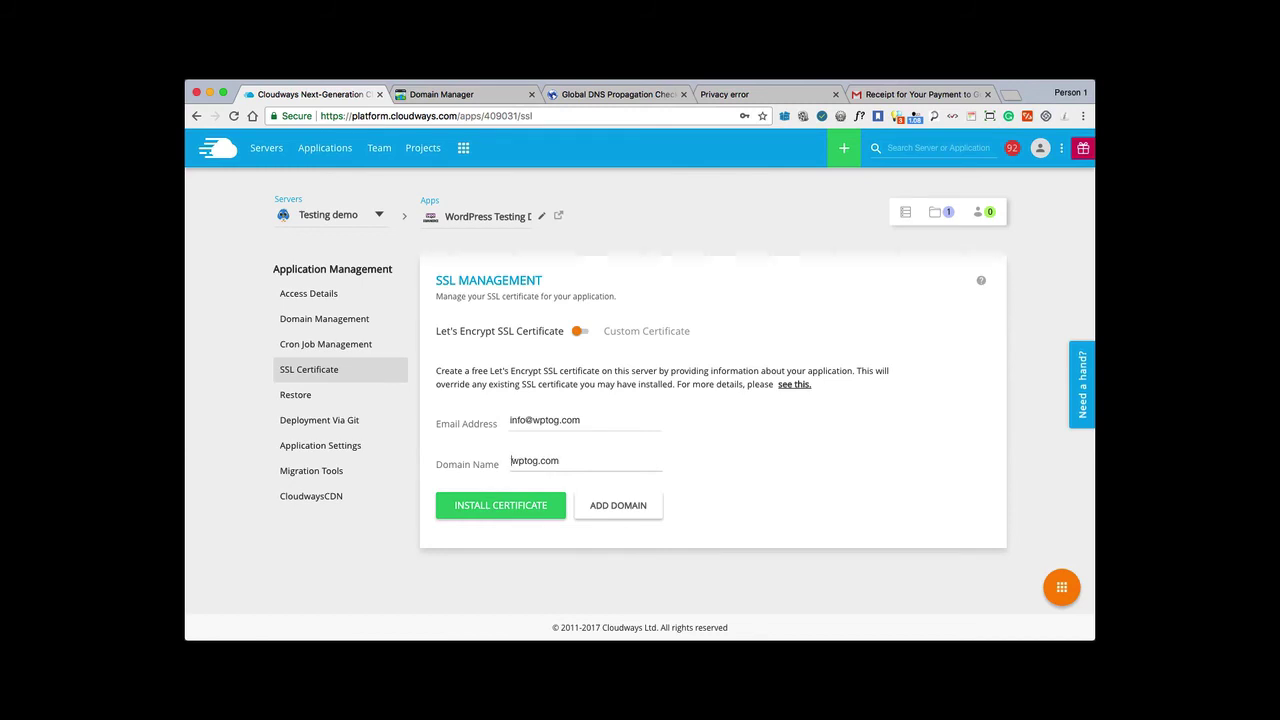
pyautogui.write('www.')
# Add wptog.com as Domain Name 2 and install the certificate.
pyautogui.click(610, 510)
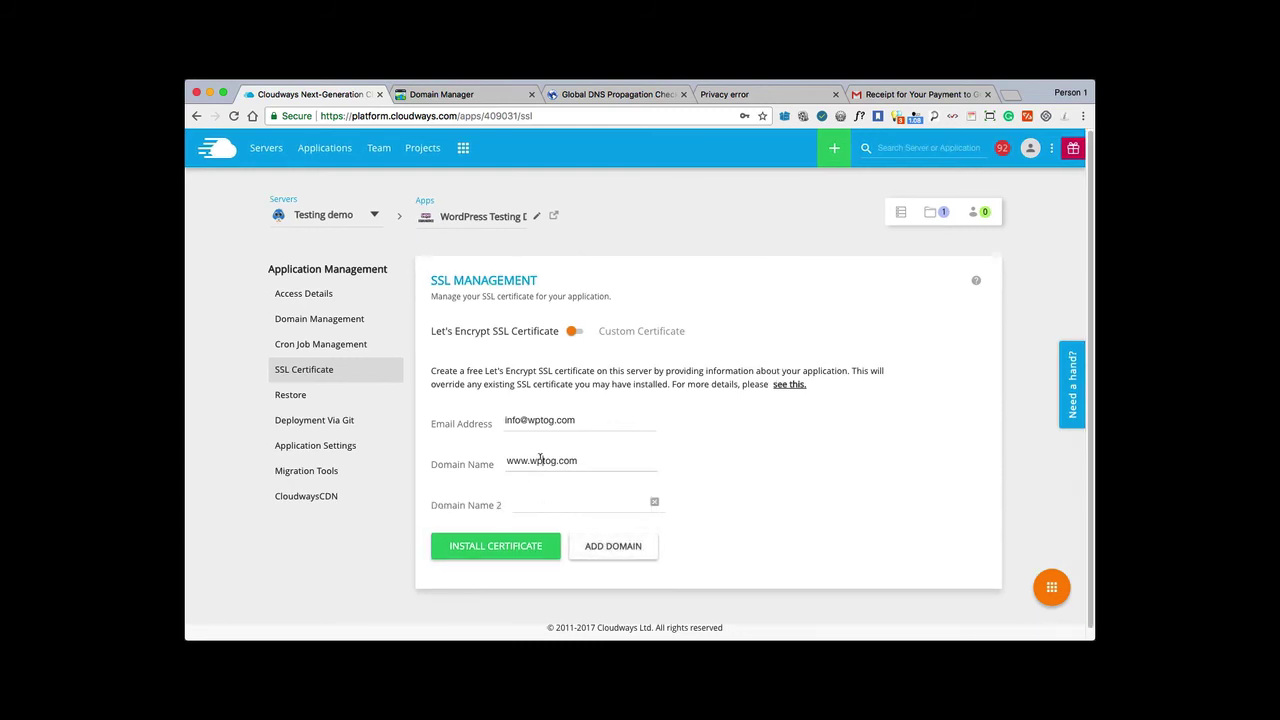
pyautogui.moveTo(529, 460); pyautogui.dragTo(591, 458)
pyautogui.press('super+c')
pyautogui.click(532, 500)
pyautogui.press('super+v')
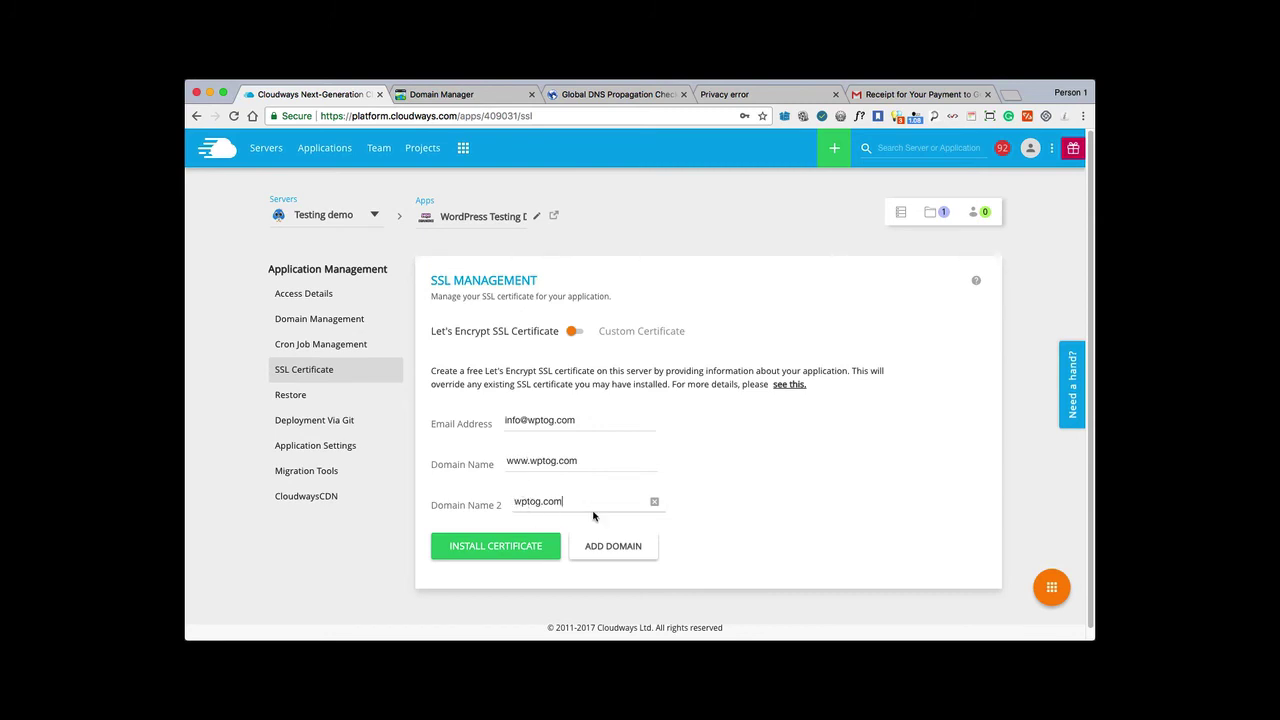
pyautogui.click(497, 549)
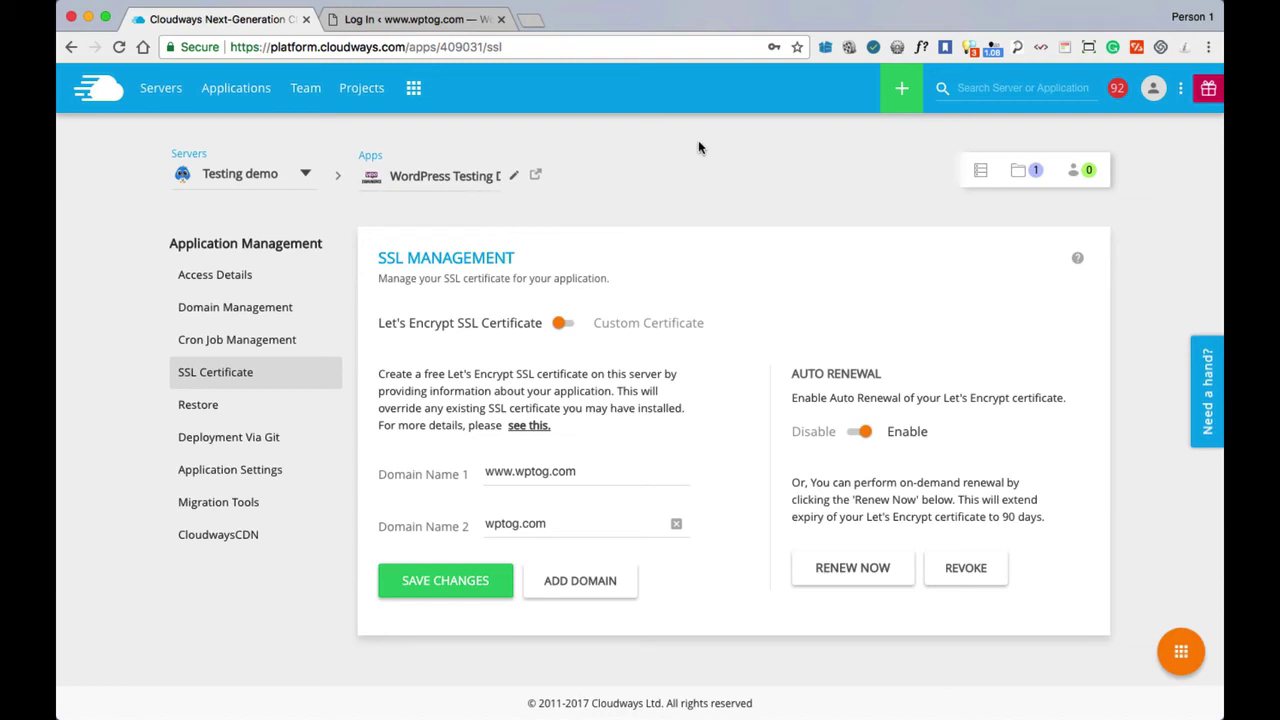
# Close the old Log In tab and view the application's Access Details.
pyautogui.click(501, 19)
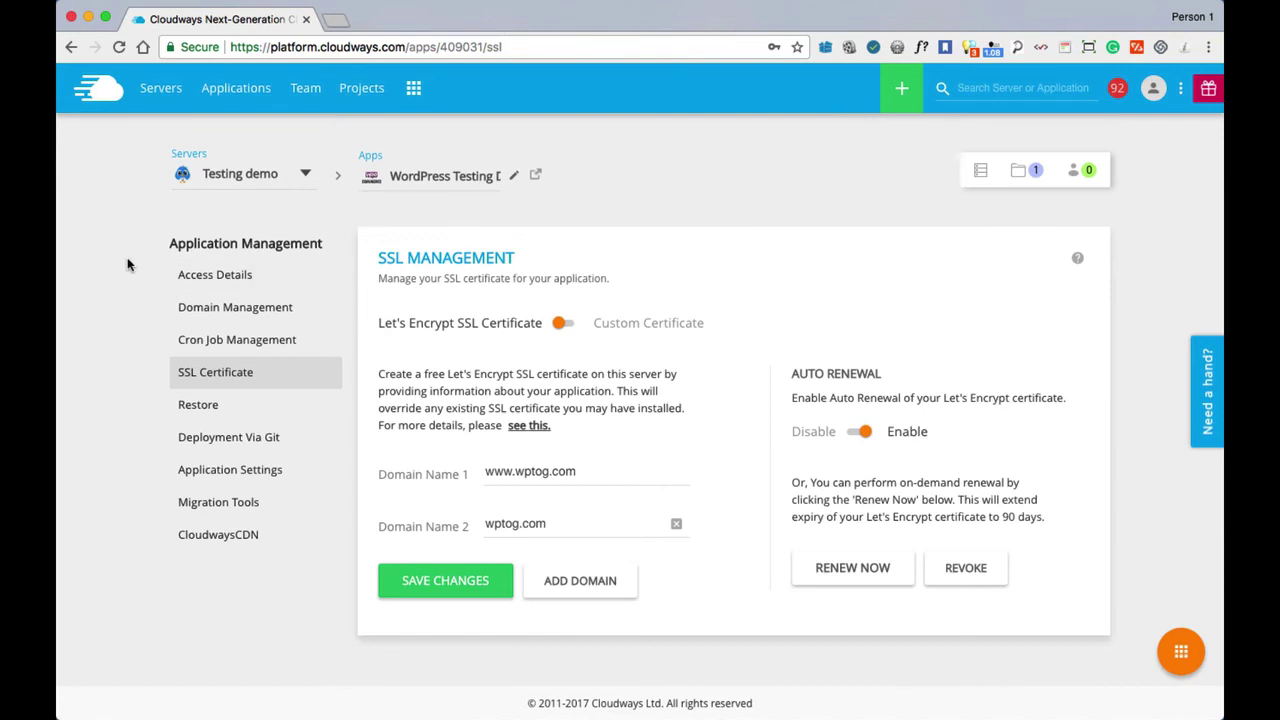
pyautogui.click(203, 285)
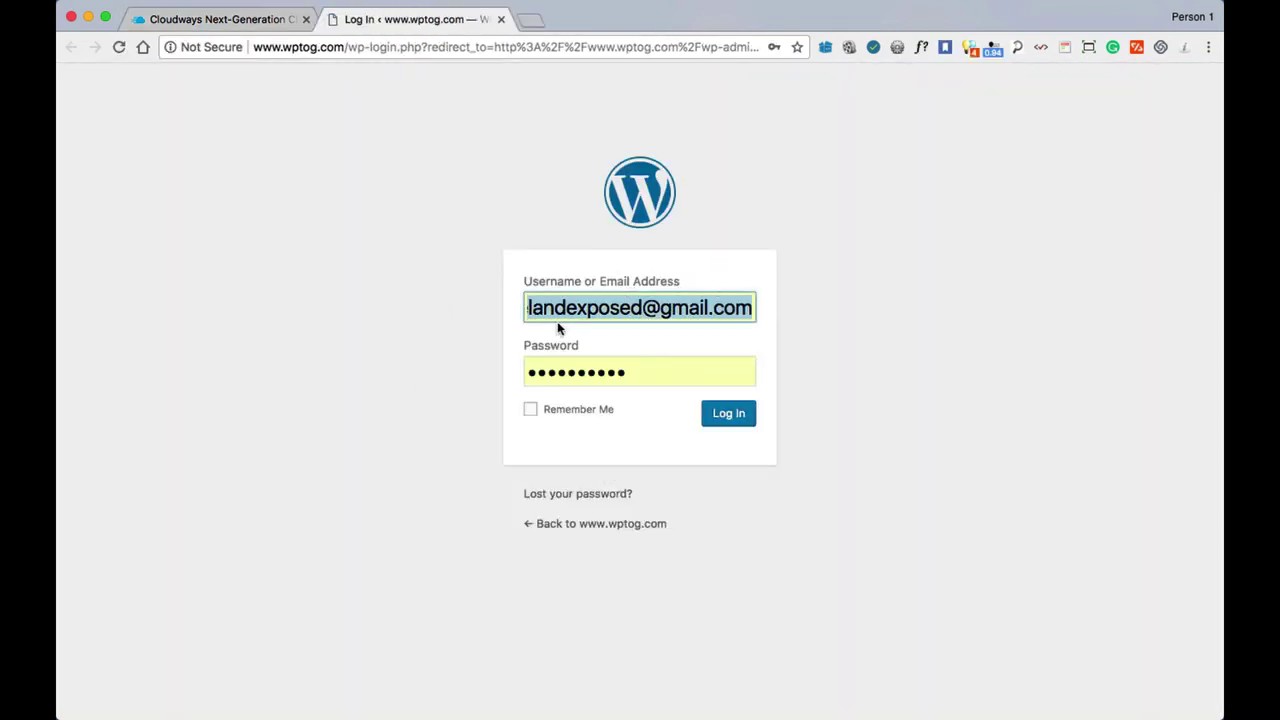
pyautogui.click(727, 418)
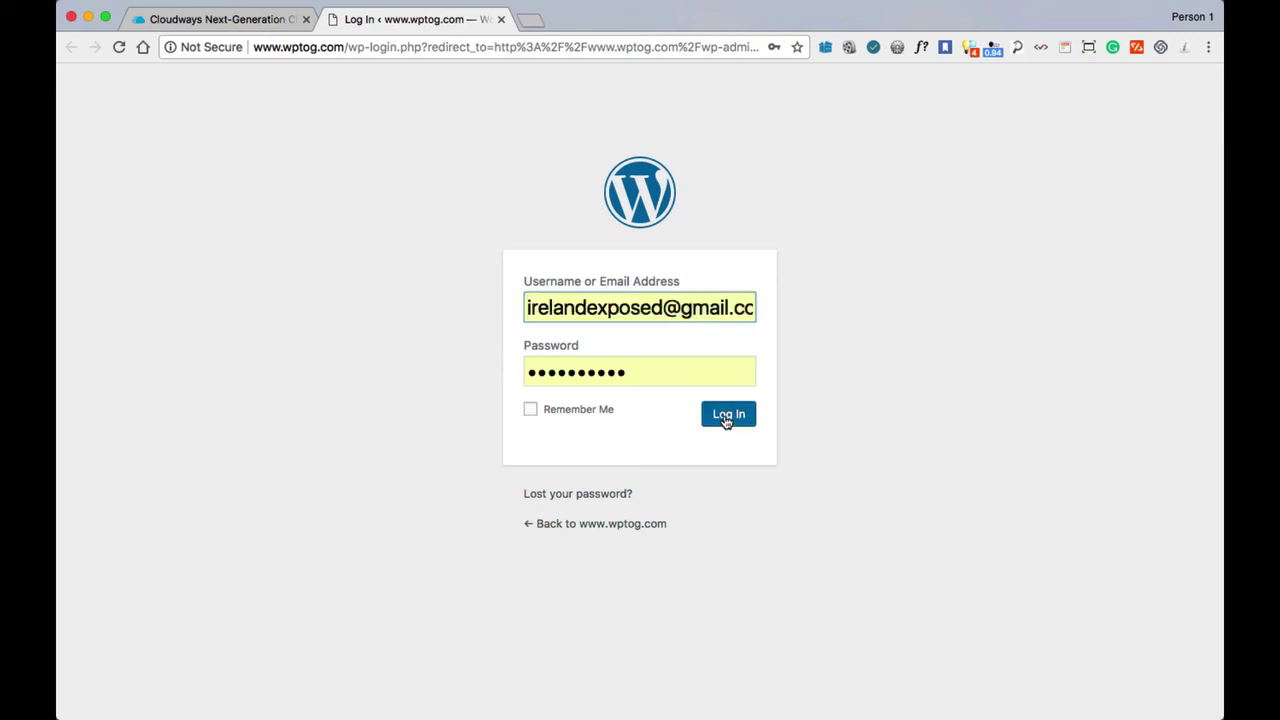
pyautogui.click(193, 22)
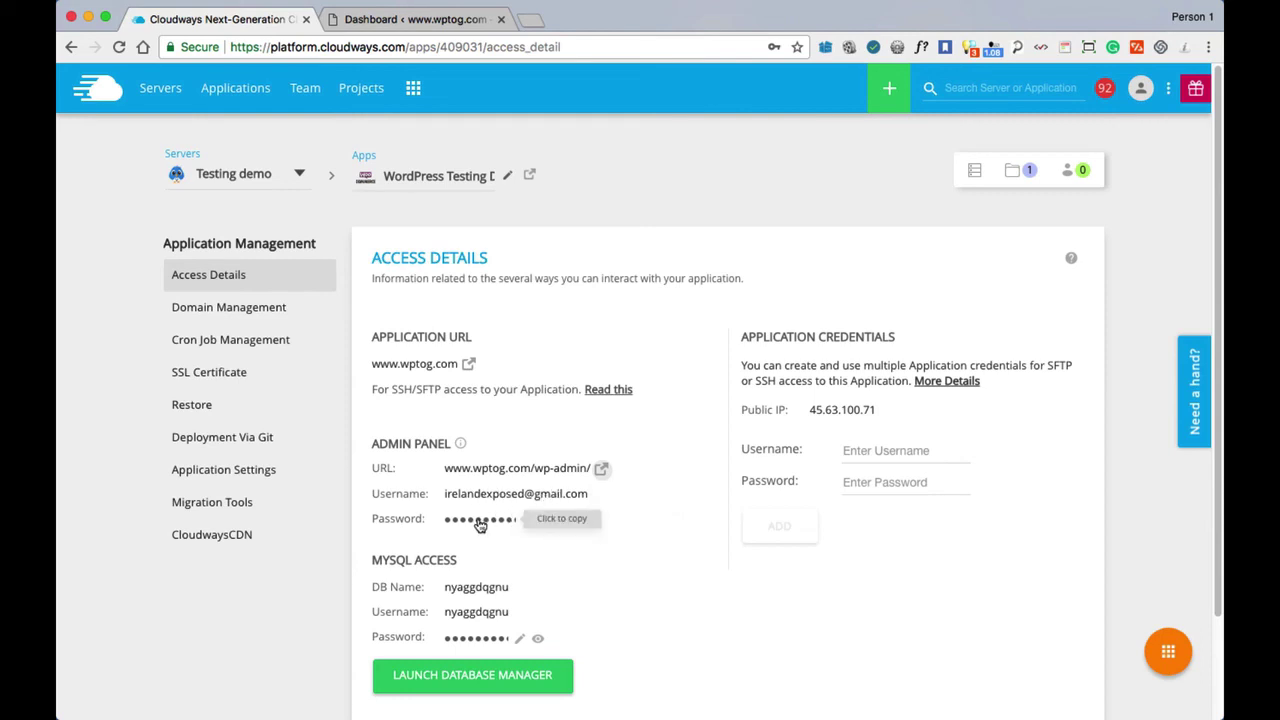
pyautogui.click(345, 20)
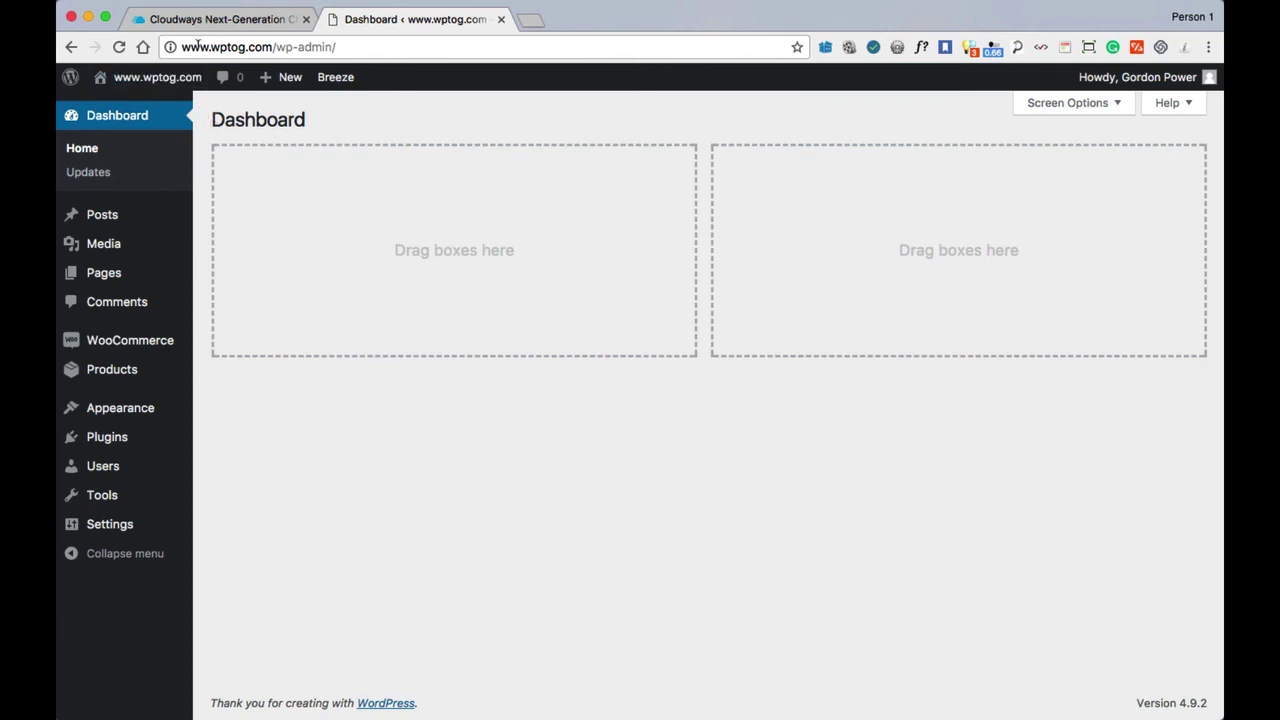
pyautogui.moveTo(115, 530)
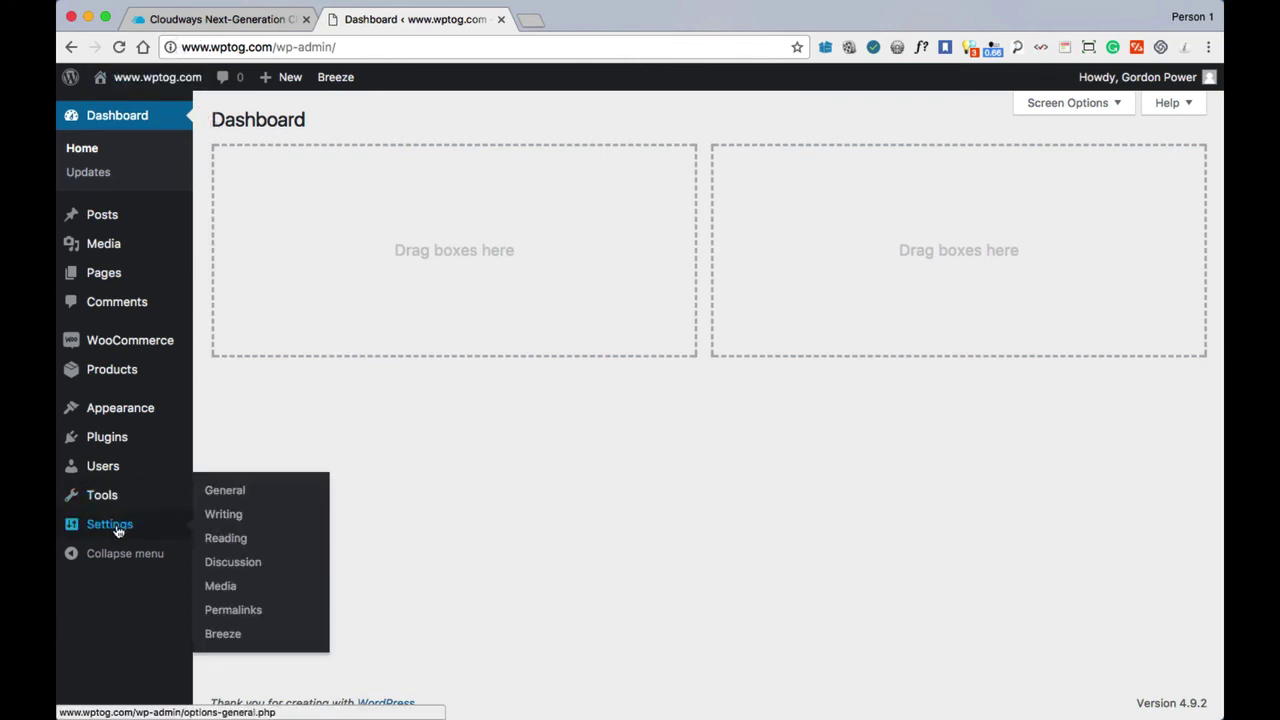
pyautogui.click(226, 493)
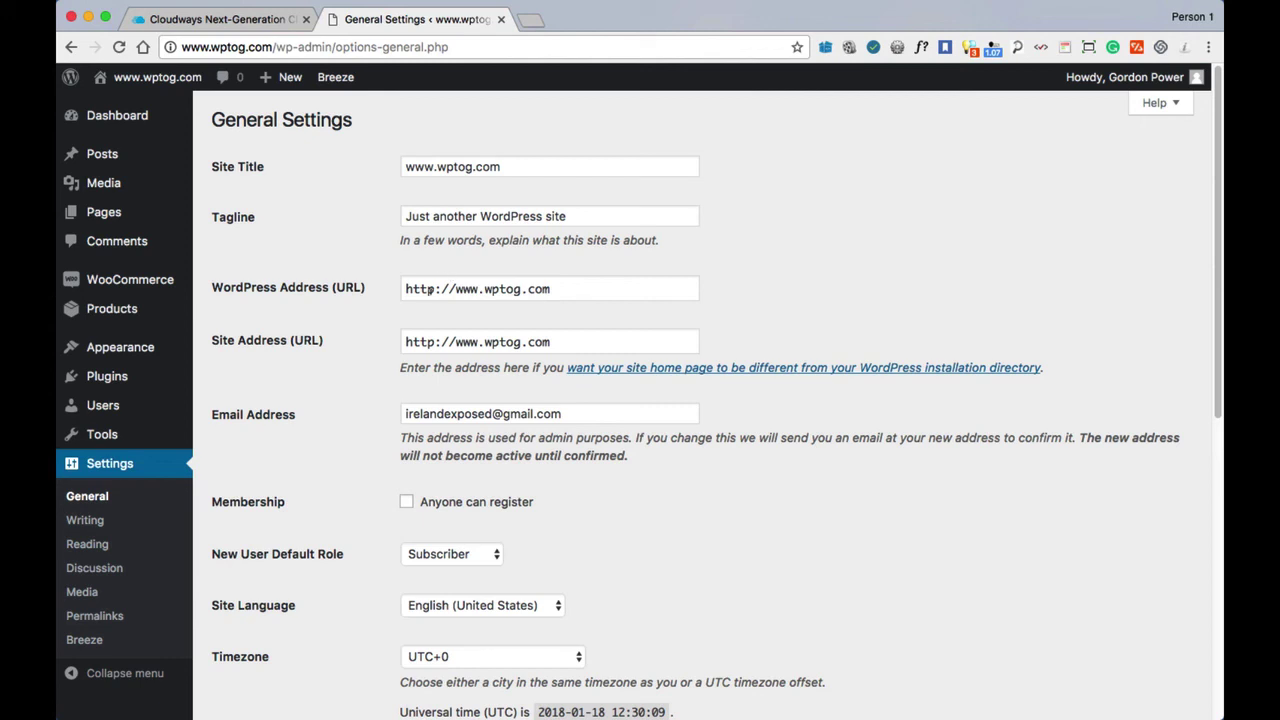
pyautogui.click(434, 288)
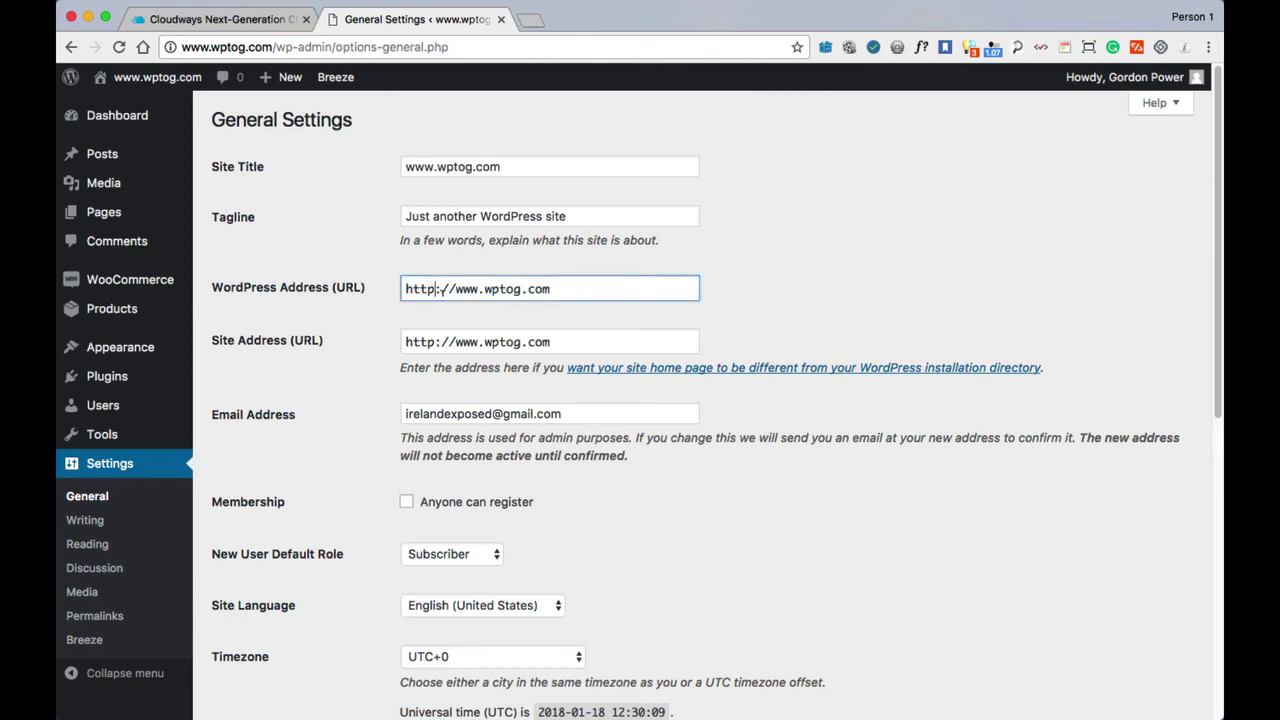
pyautogui.write('s')
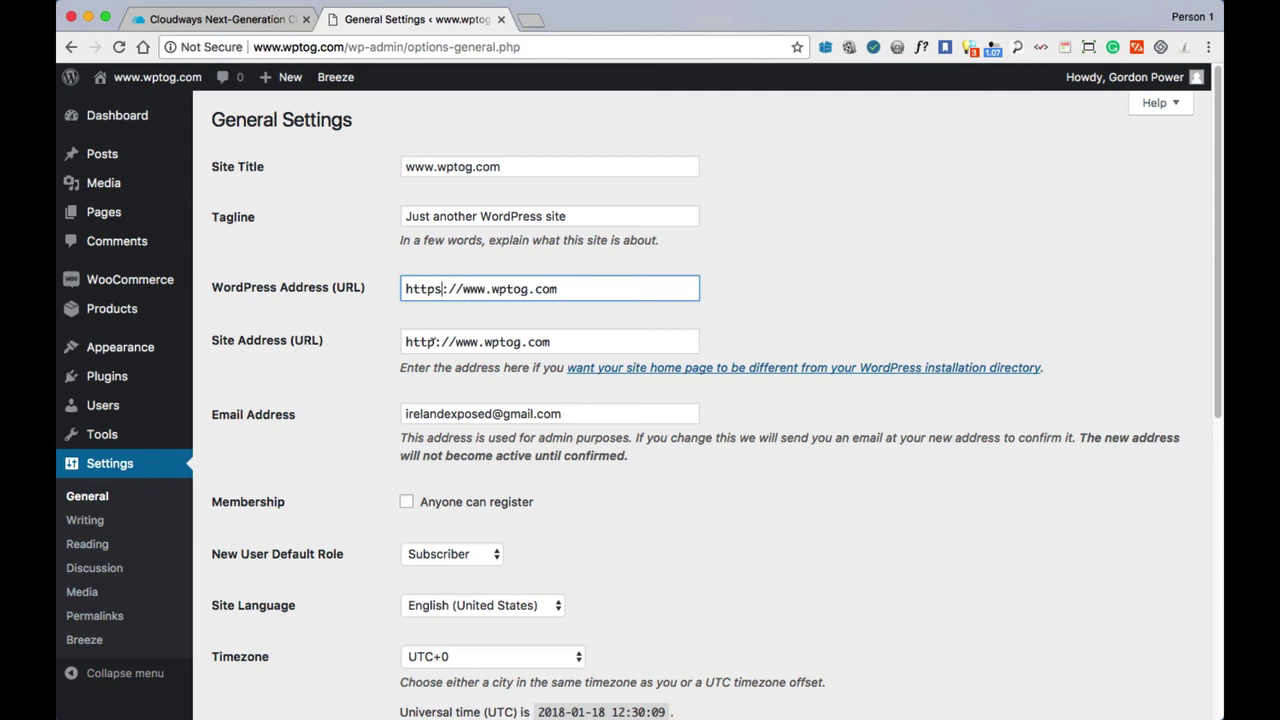
pyautogui.click(434, 342)
pyautogui.write('s')
pyautogui.scroll(-6, 310, 410)
pyautogui.click(257, 631)
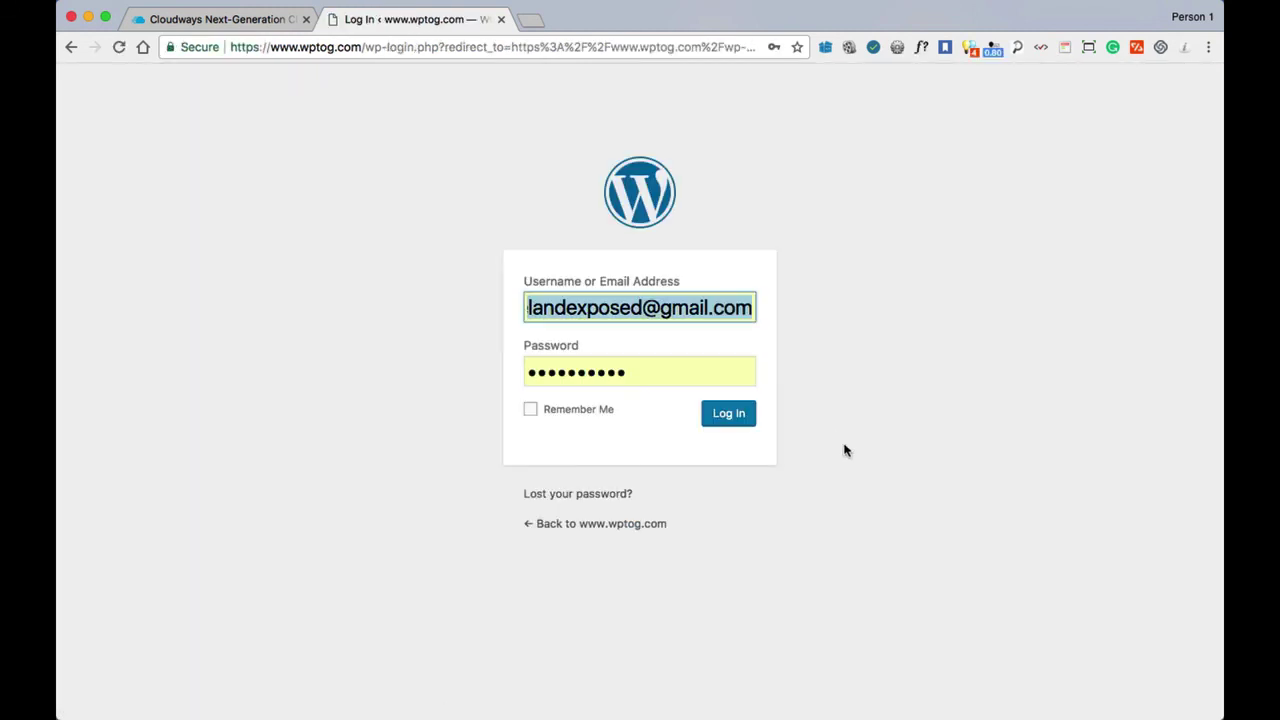
pyautogui.click(724, 416)
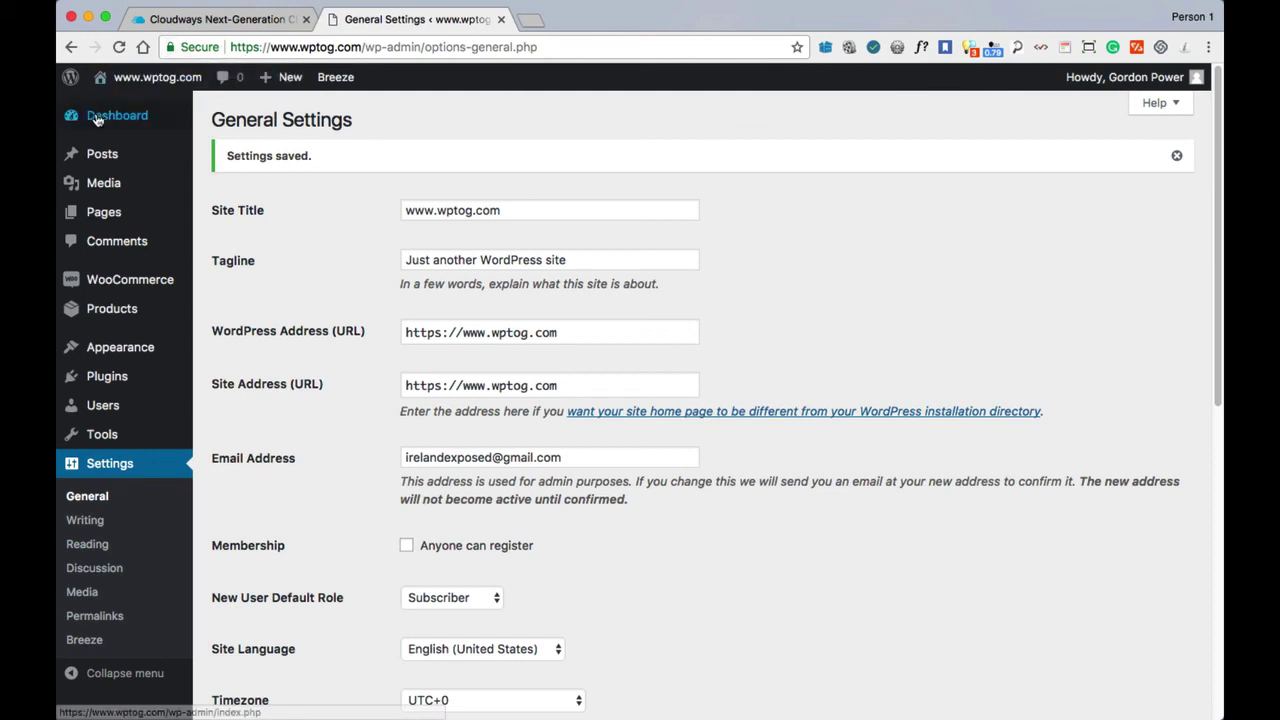
# Open Visit Site and Visit Store in new tabs from the admin dashboard.
pyautogui.click(219, 121)
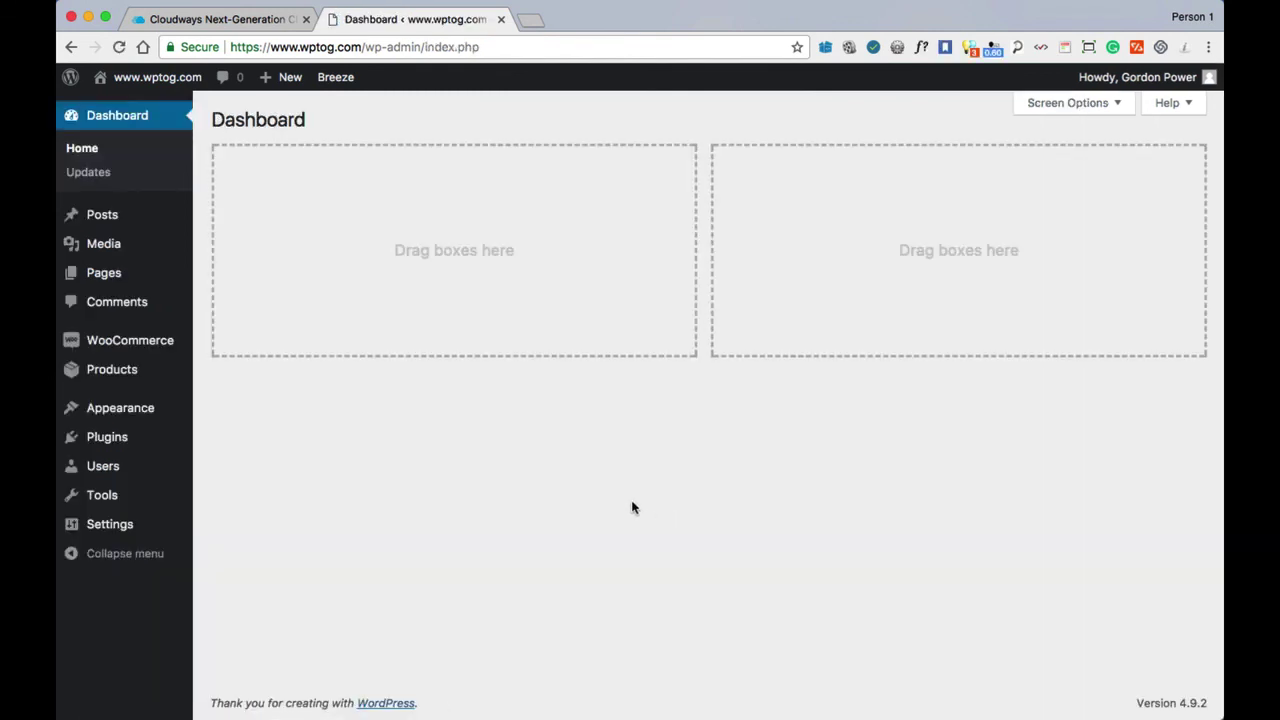
pyautogui.moveTo(145, 82)
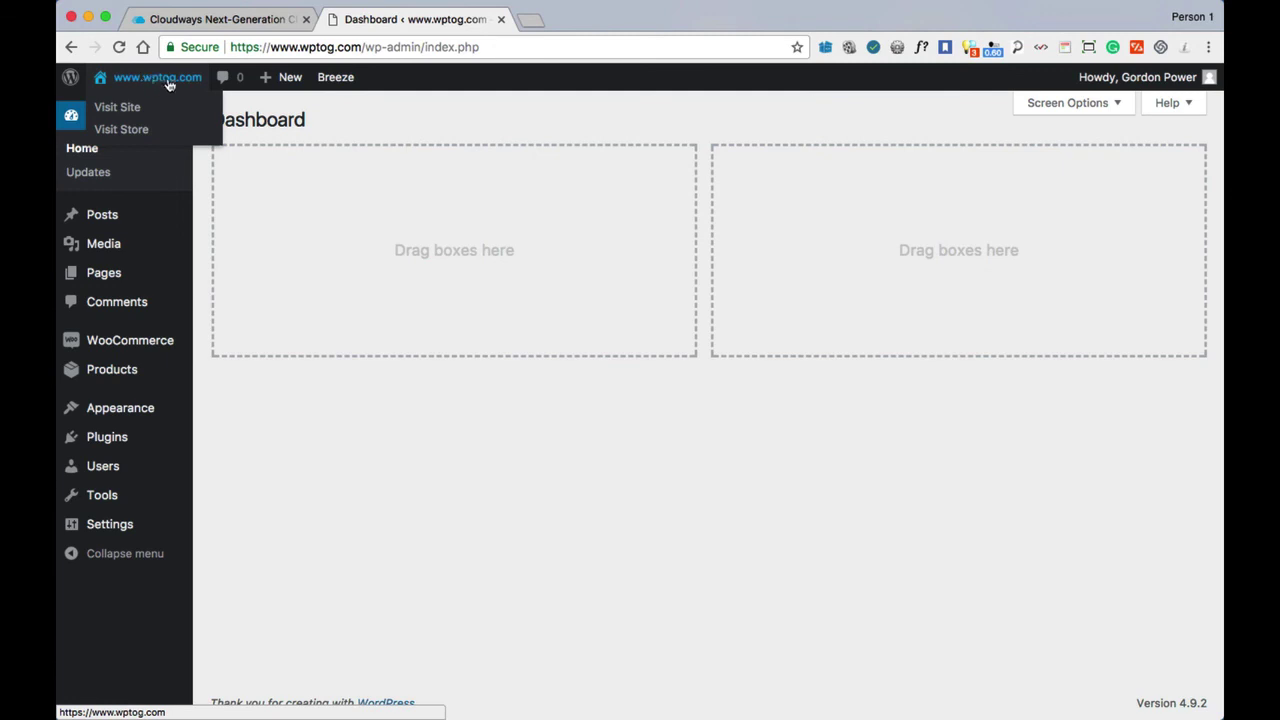
pyautogui.rightClick(122, 106)
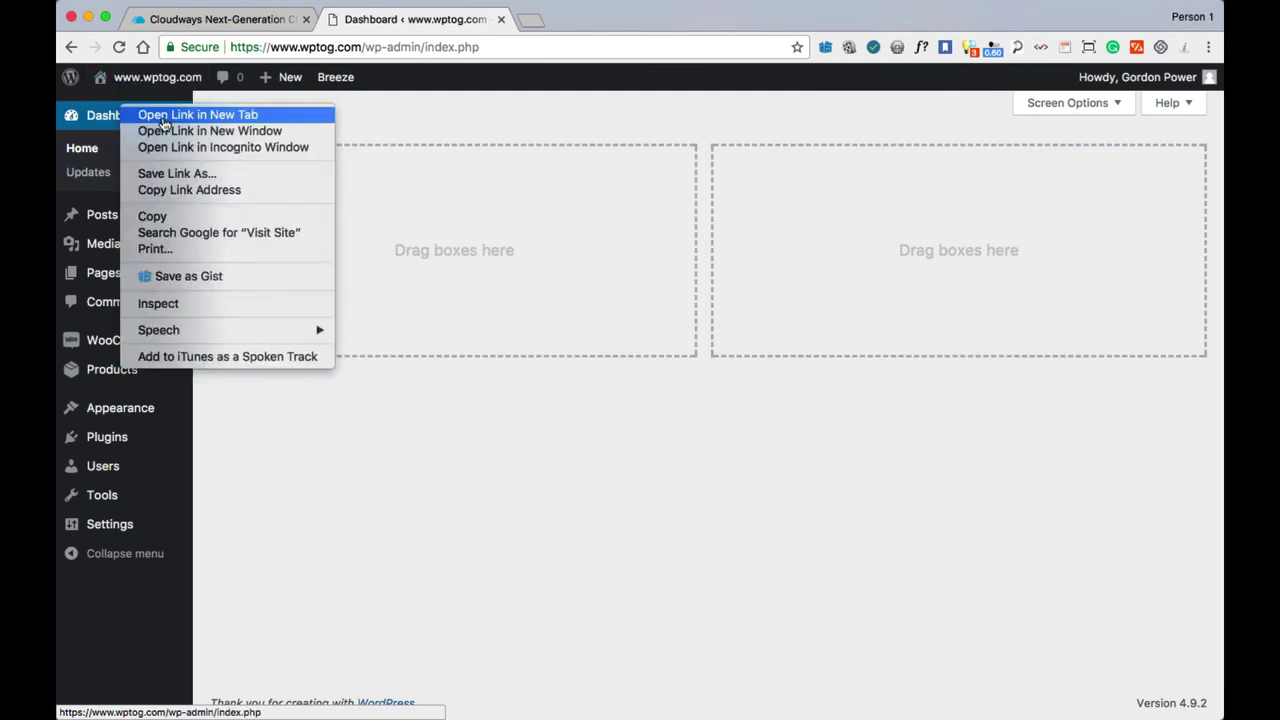
pyautogui.click(160, 116)
pyautogui.moveTo(160, 86)
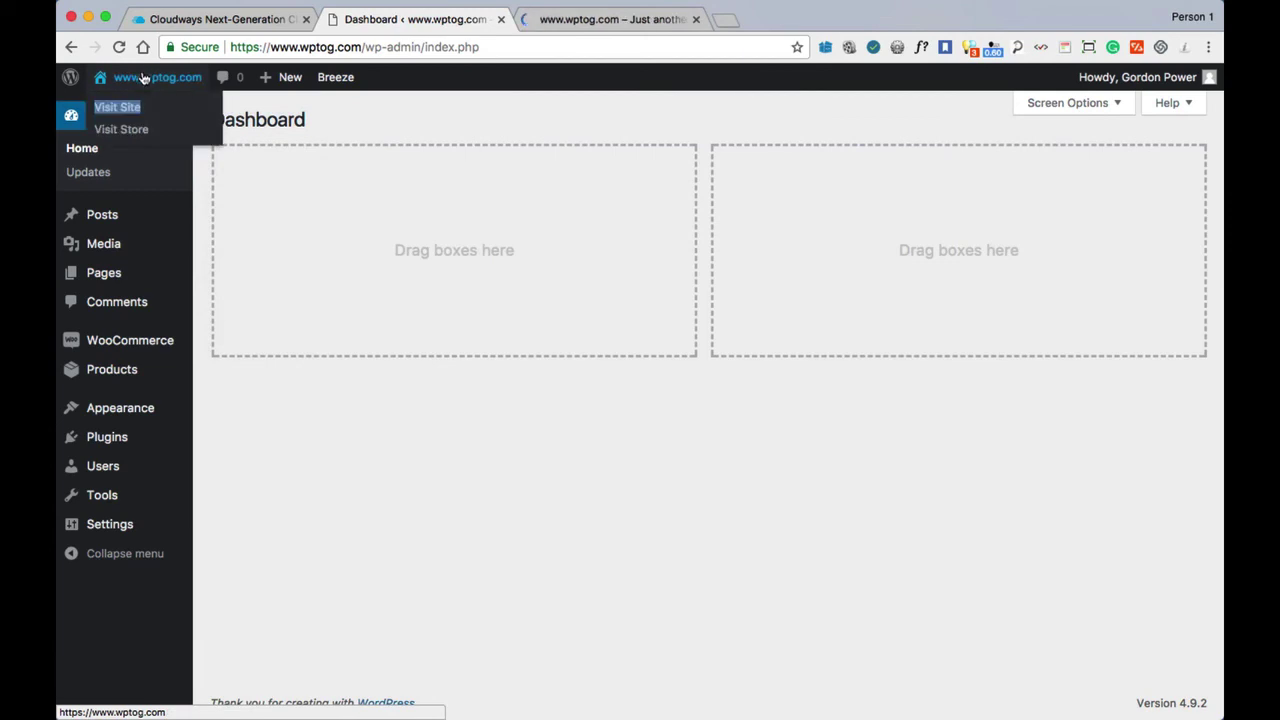
pyautogui.rightClick(128, 136)
pyautogui.click(148, 136)
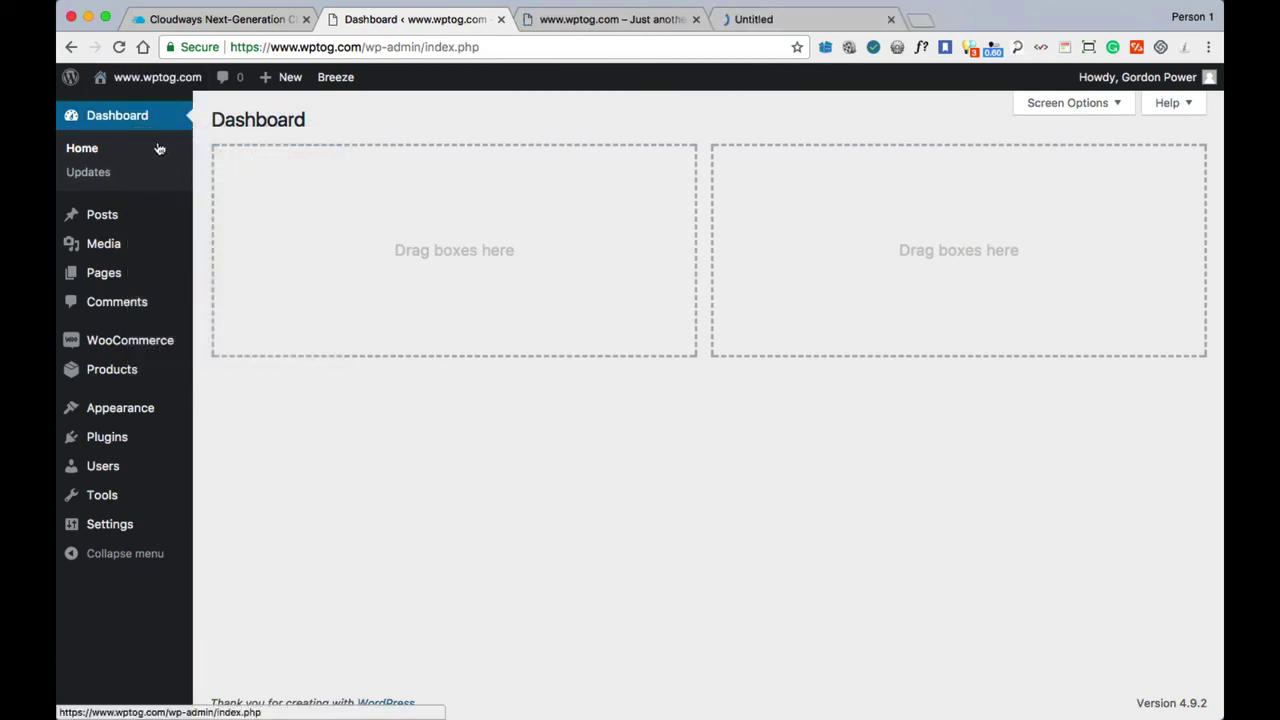
# Close the duplicate tab and browse the live storefront loading over HTTPS.
pyautogui.click(762, 20)
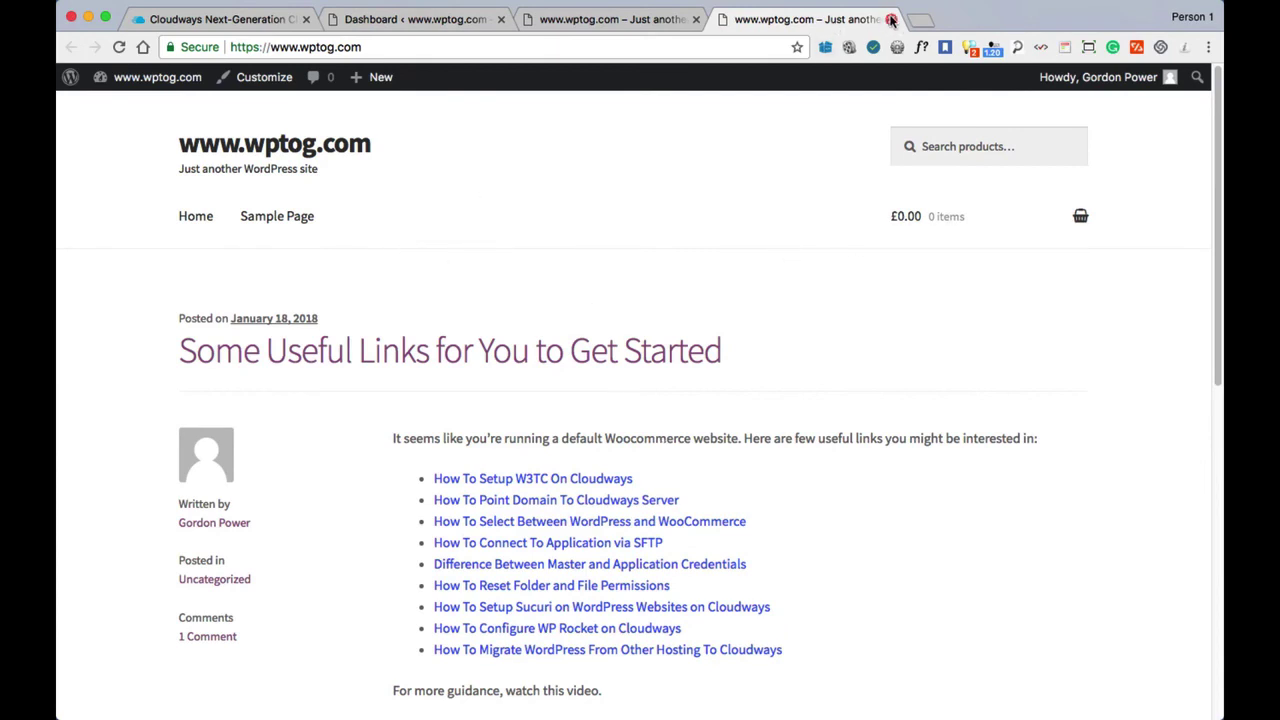
pyautogui.click(891, 19)
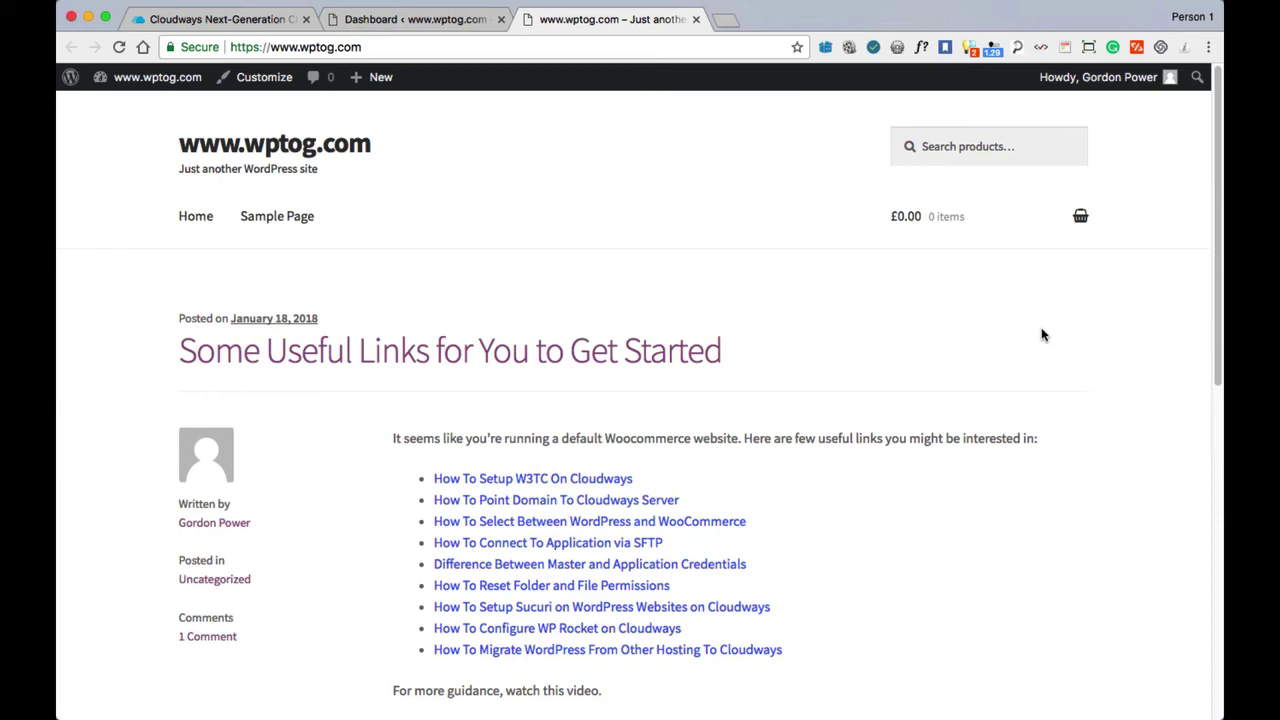
pyautogui.scroll(-5, 1050, 337)
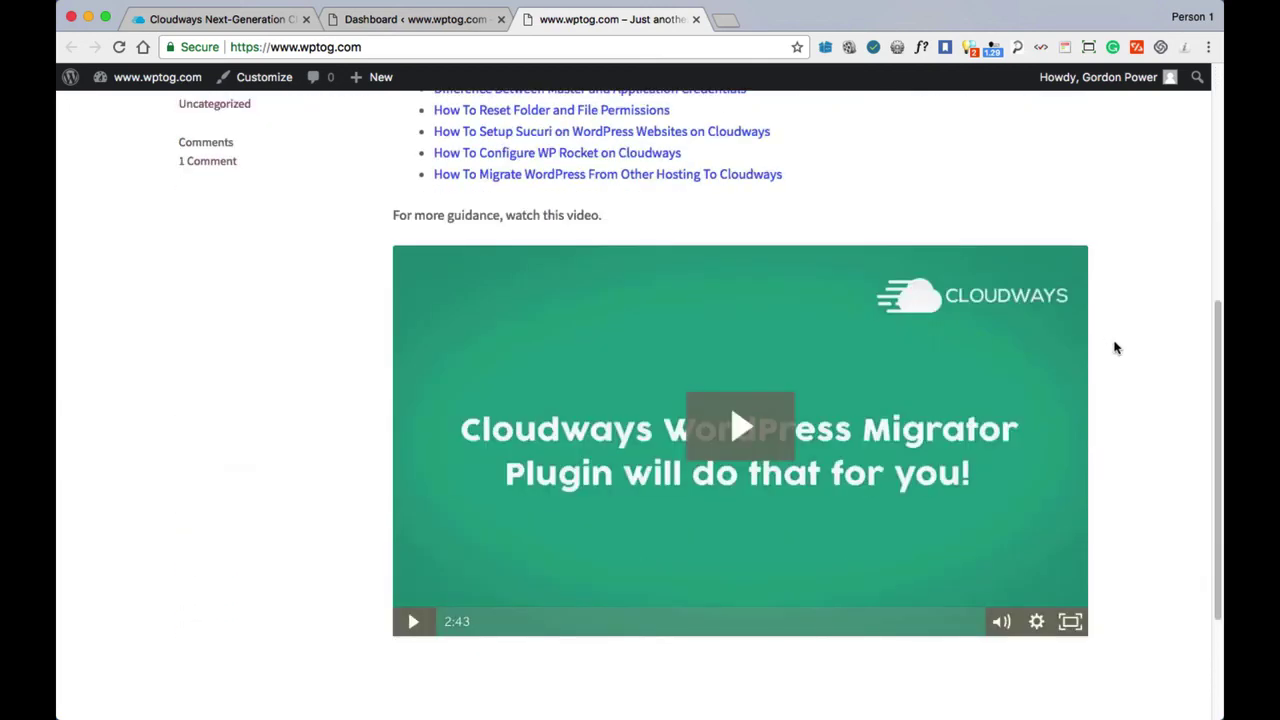
pyautogui.scroll(-2, 1116, 347)
pyautogui.scroll(7, 1100, 343)
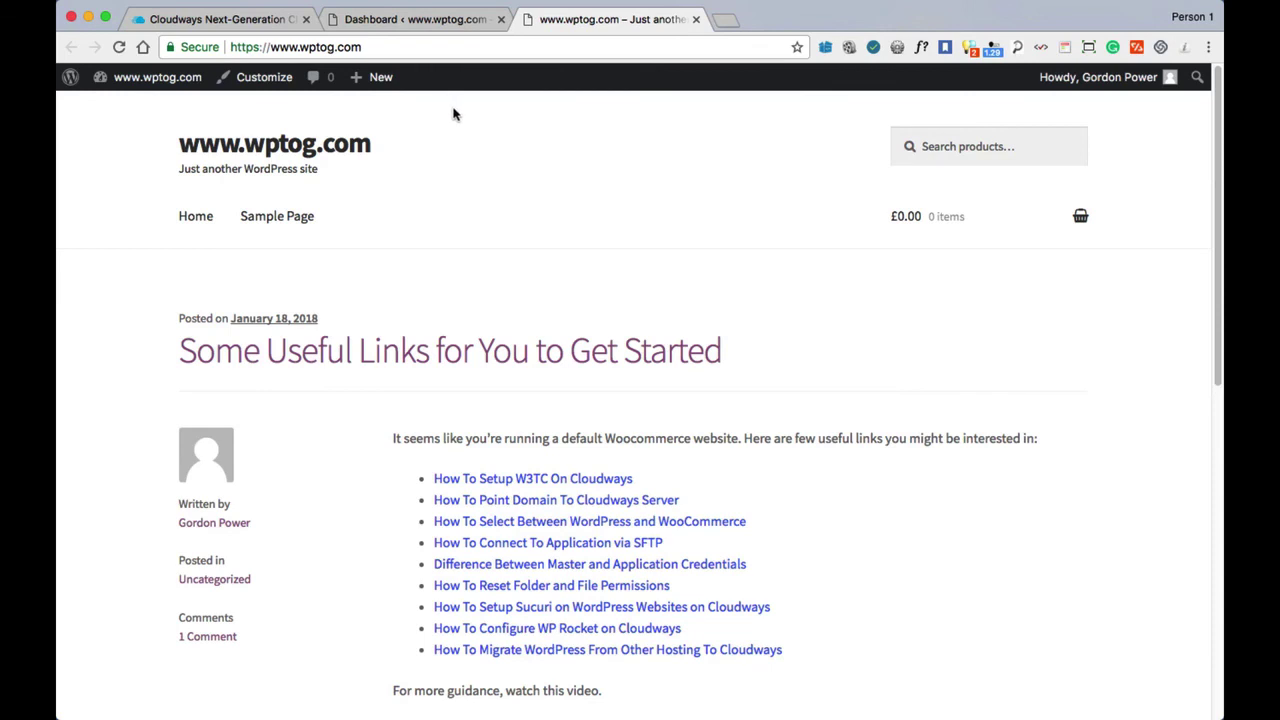
# Review Installed Plugins, then open Appearance > Themes with Storefront active.
pyautogui.click(396, 21)
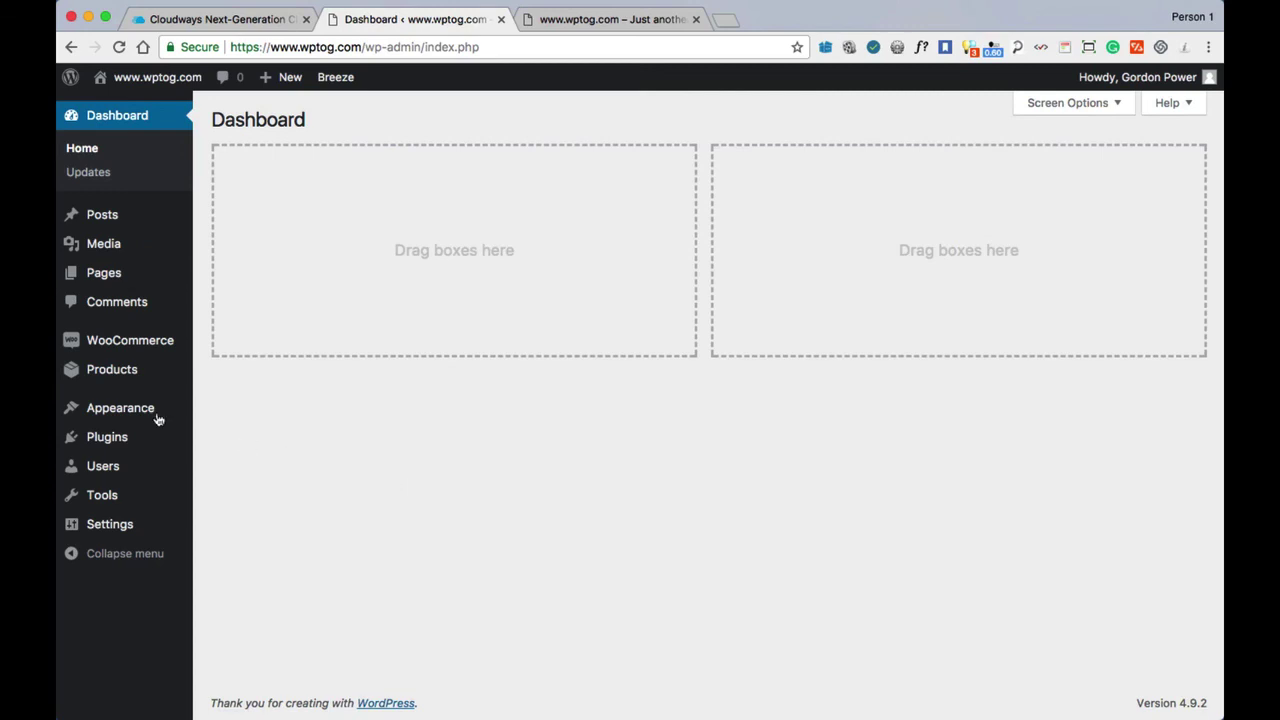
pyautogui.moveTo(122, 416)
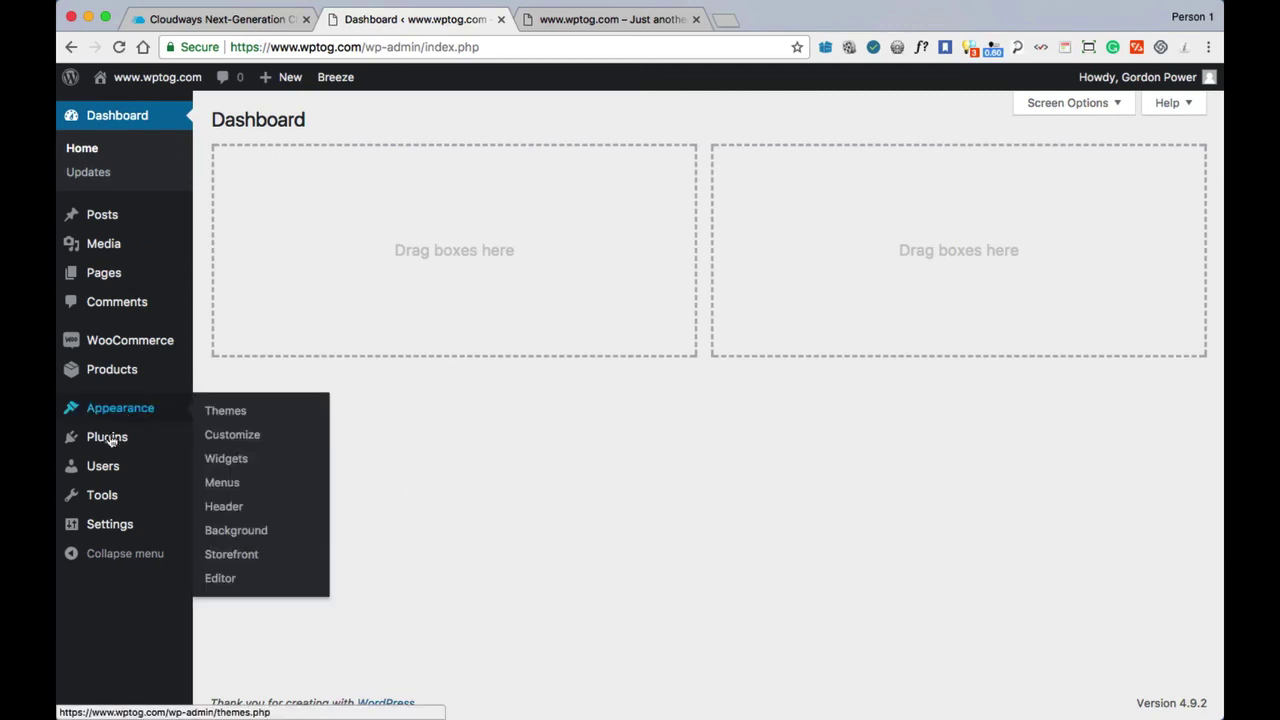
pyautogui.moveTo(109, 440)
pyautogui.click(222, 441)
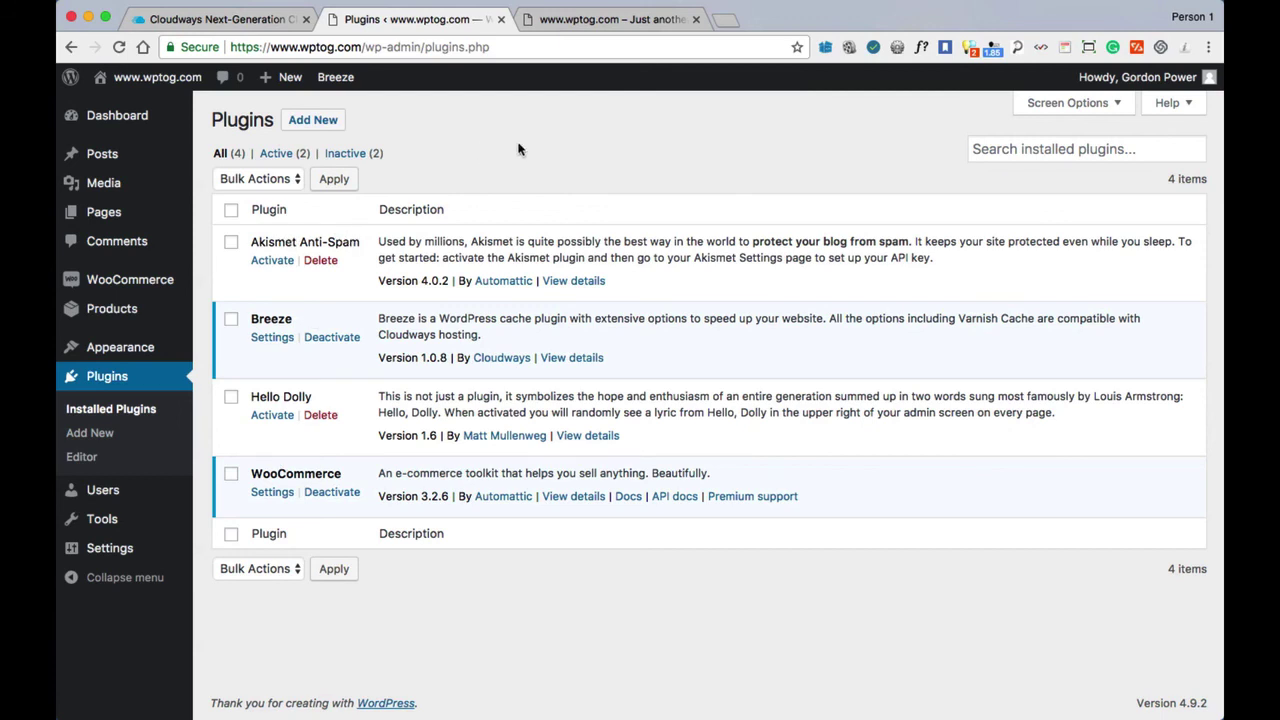
pyautogui.moveTo(114, 352)
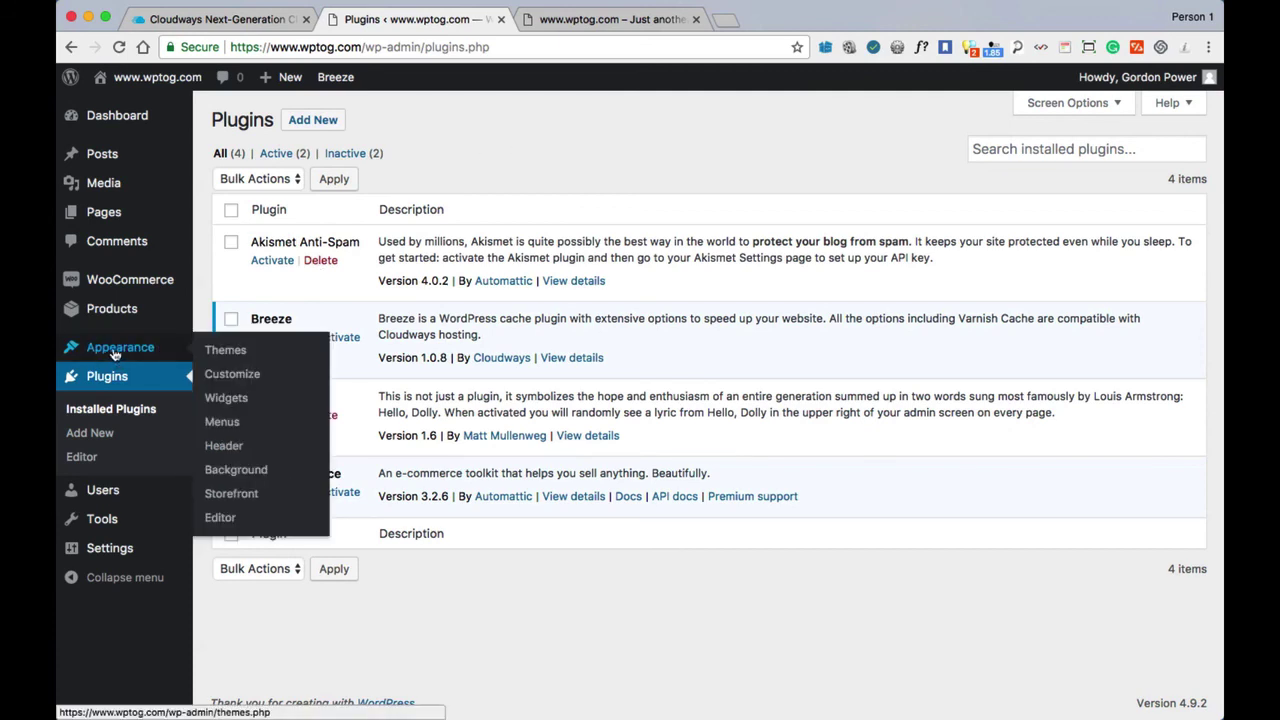
pyautogui.click(224, 352)
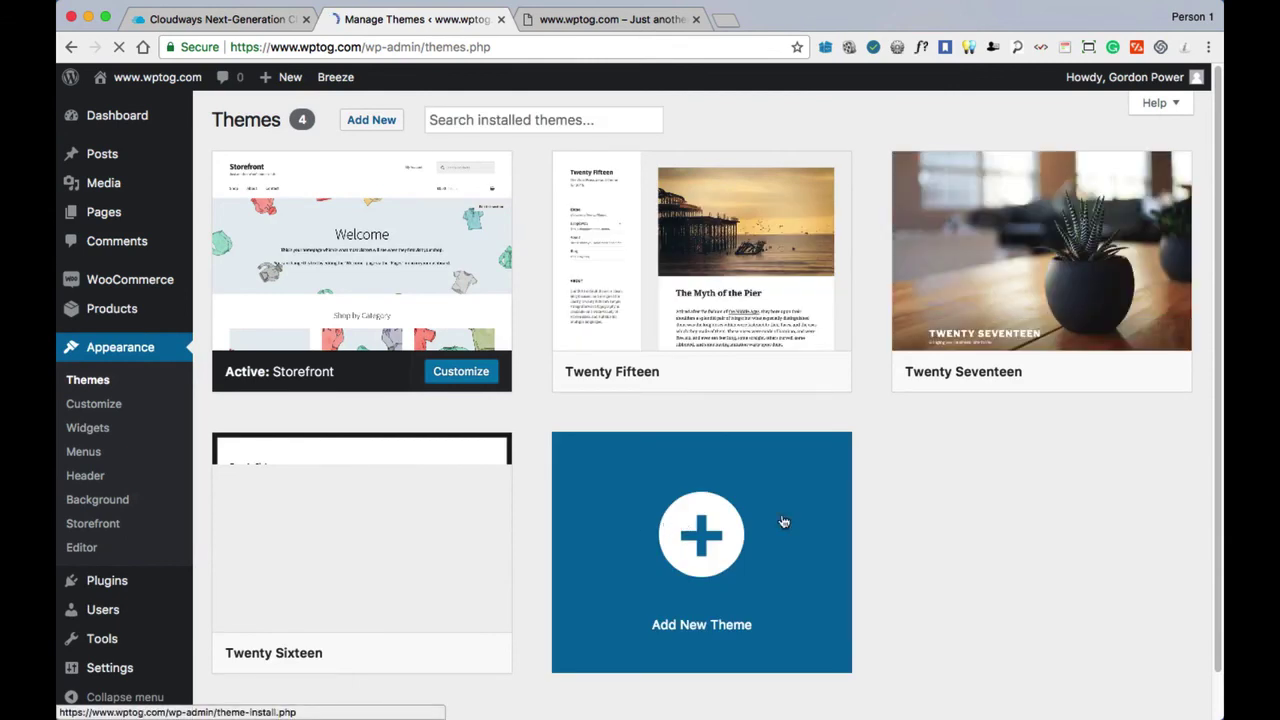